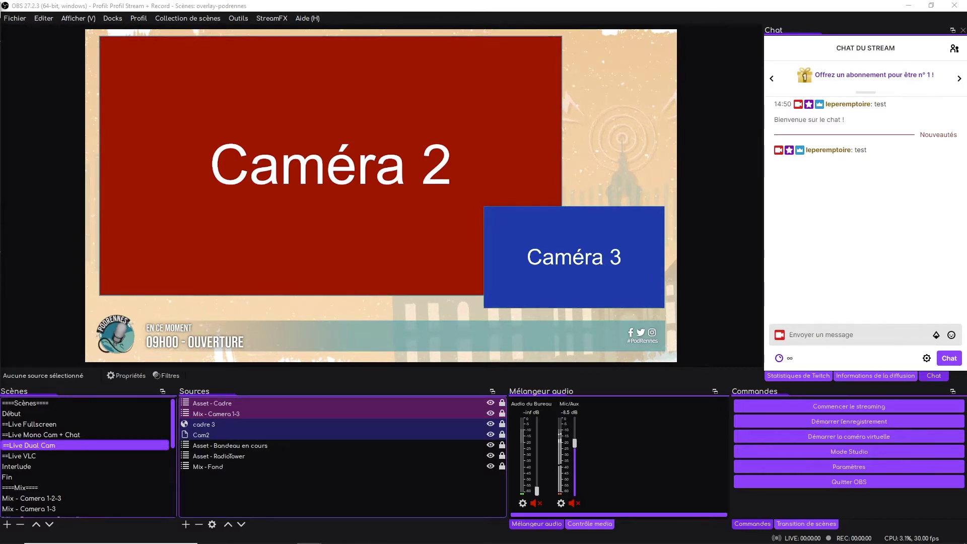
# Preview the Début and Interlude scenes, and return to Début to look over the programme and photos layout
pyautogui.click(28, 414)
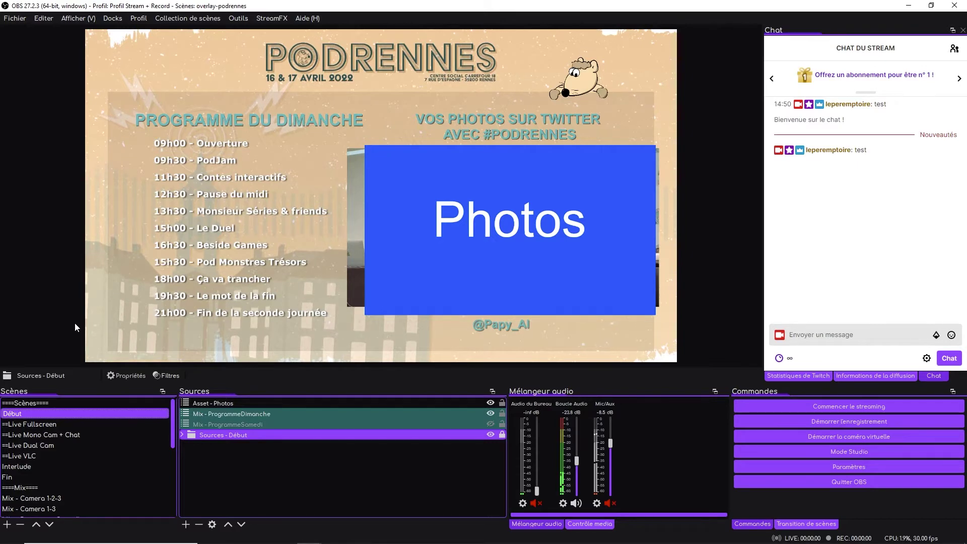
pyautogui.click(24, 466)
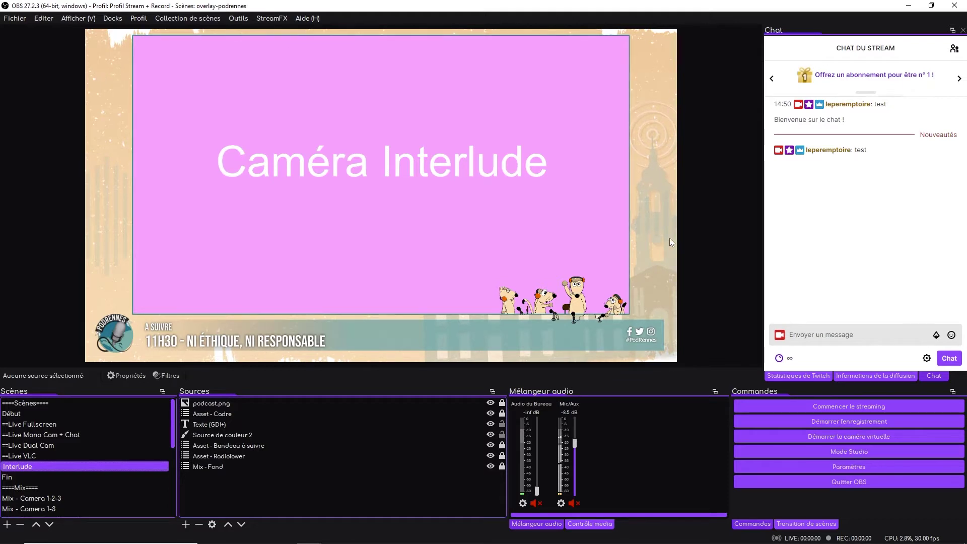
pyautogui.click(59, 409)
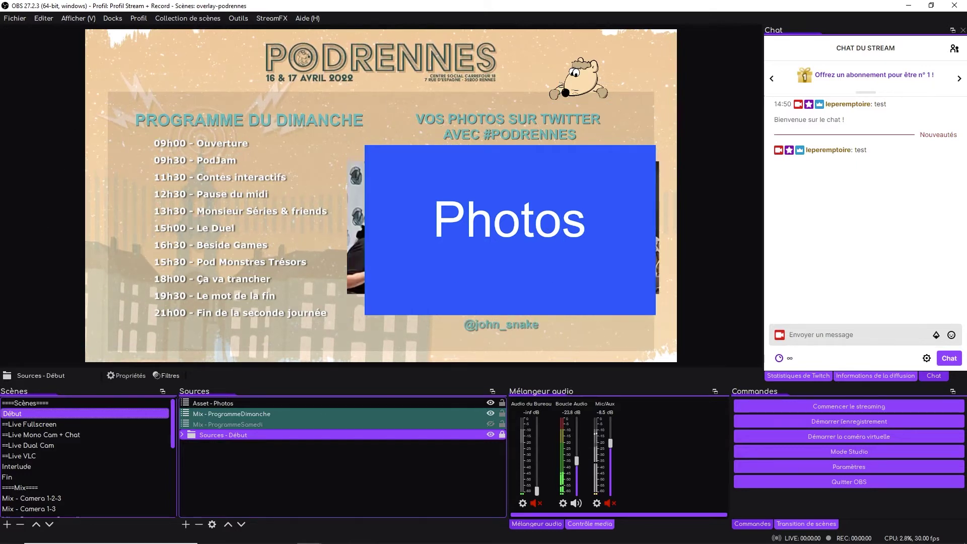
# In the Fin scene, hide the "Sources - Au revoir" group and show the "Sources - Textes" group
pyautogui.click(29, 479)
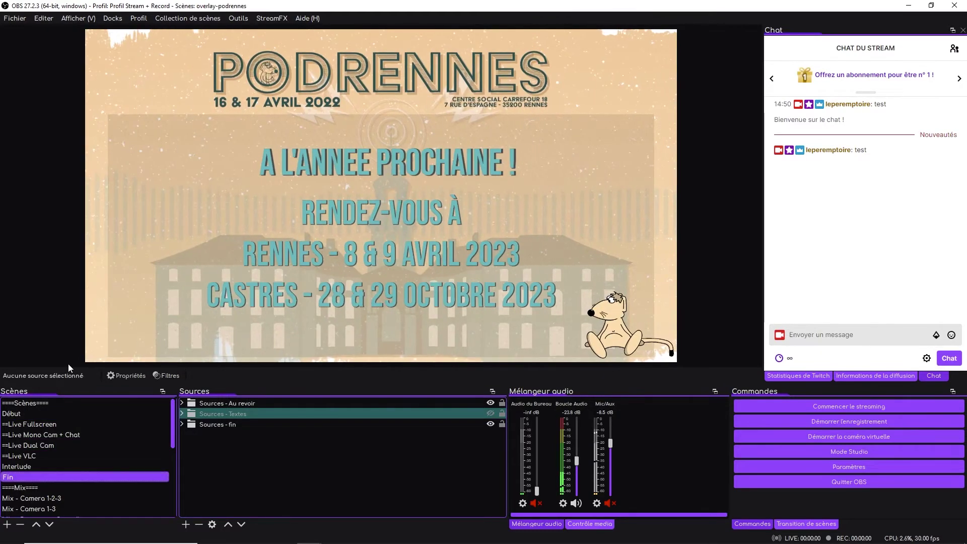
pyautogui.click(490, 403)
pyautogui.click(490, 414)
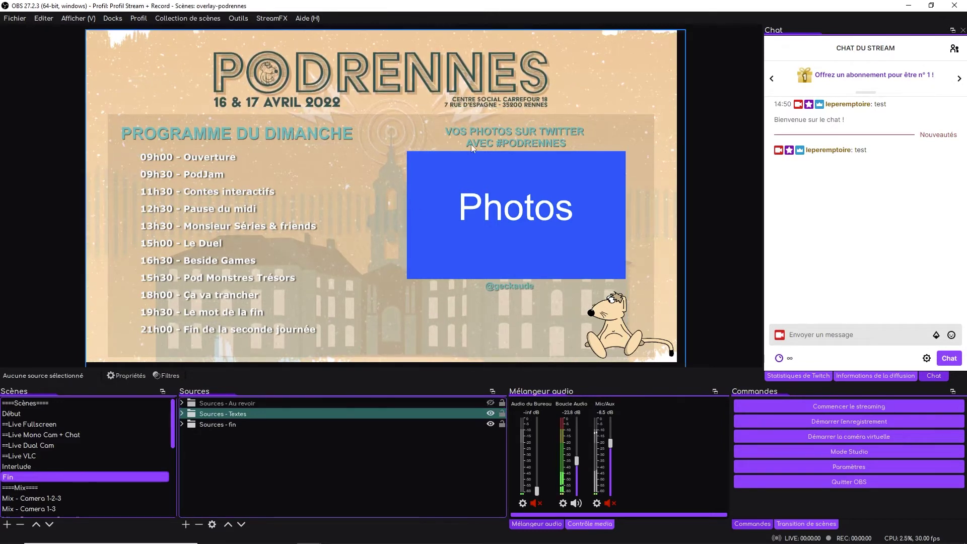
# Show the Interlude, ==Live Fullscreen and ==Live Mono Cam + Chat scenes in turn to compare their layouts
pyautogui.click(34, 467)
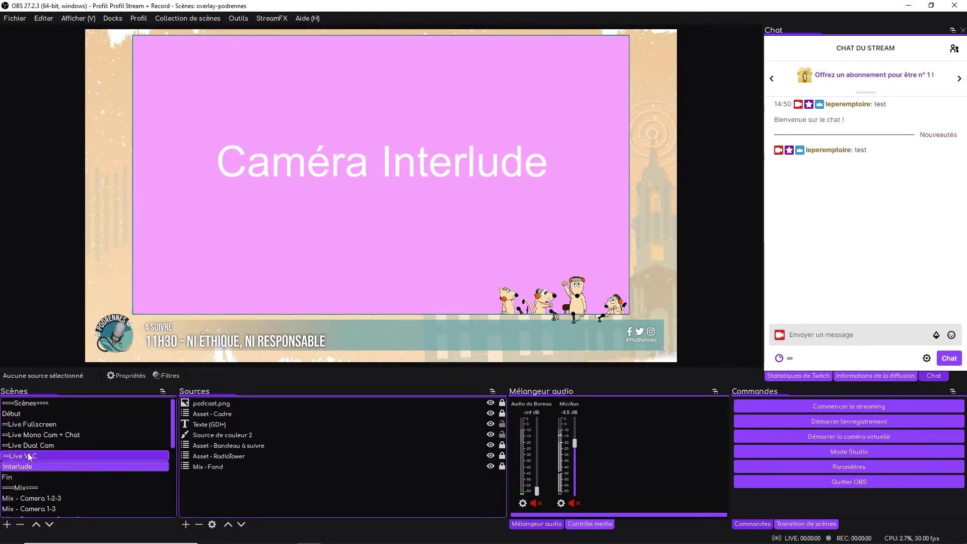
pyautogui.click(45, 425)
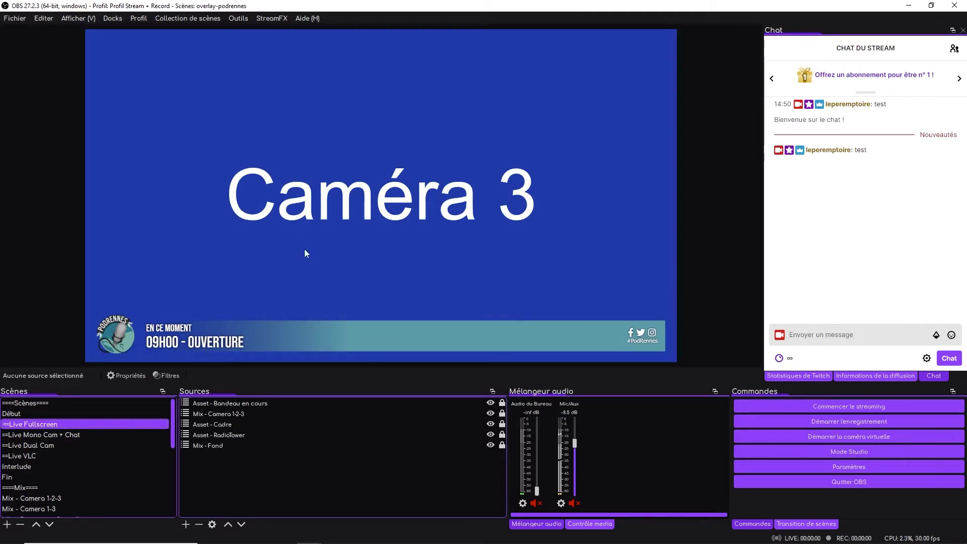
pyautogui.click(55, 432)
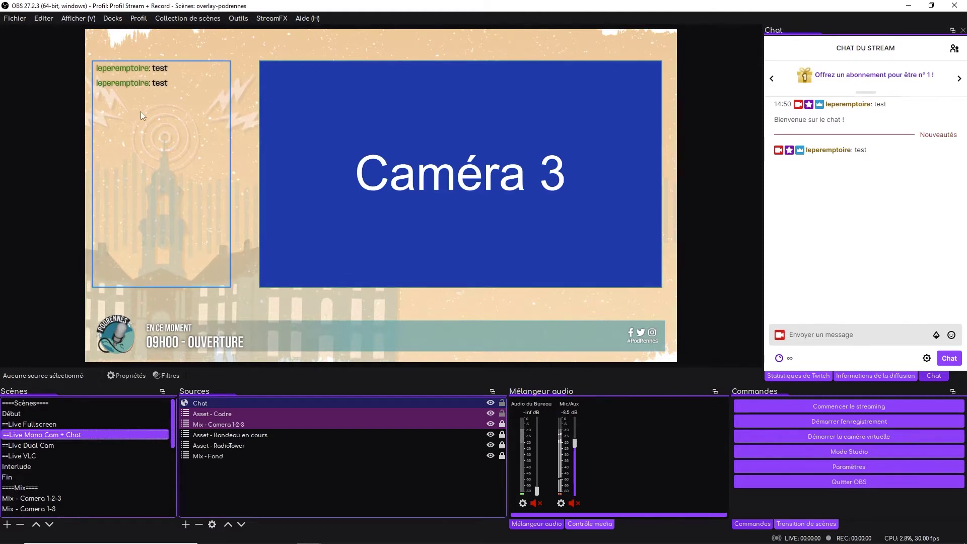
# Send the message "test" in the stream chat to try out the on-screen chat overlay
pyautogui.click(815, 330)
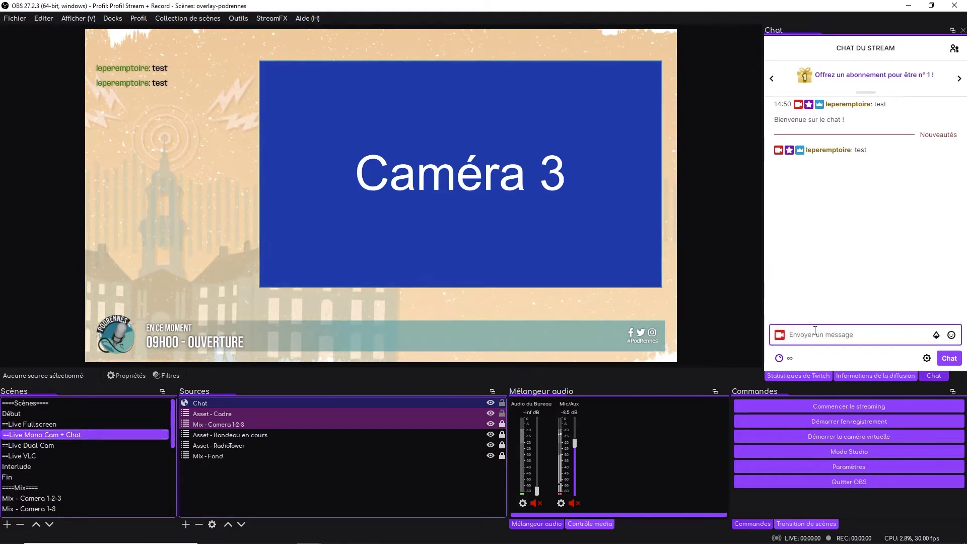
pyautogui.write('test')
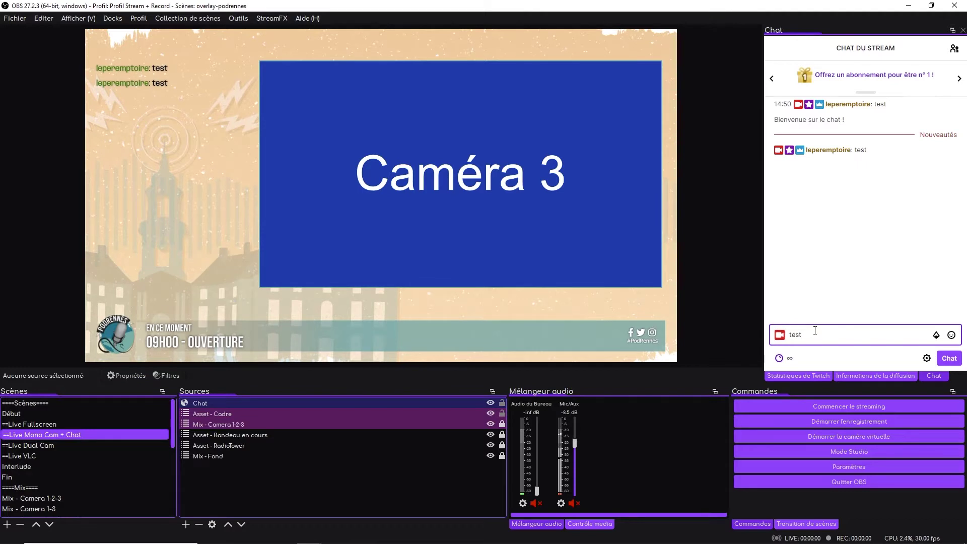
pyautogui.press('Return')
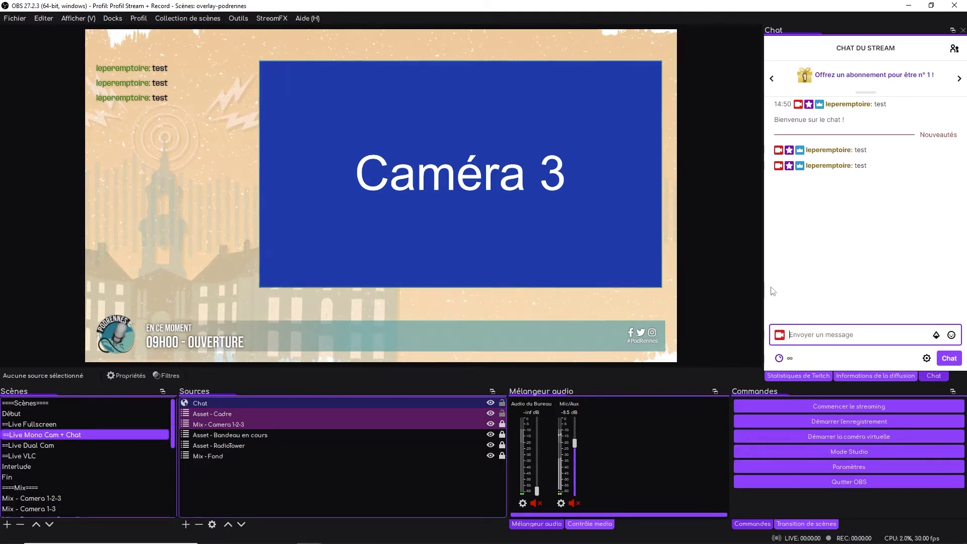
# Show the ==Live Dual Cam and ==Live VLC scenes to examine their main and inset picture layouts
pyautogui.click(62, 438)
pyautogui.click(59, 445)
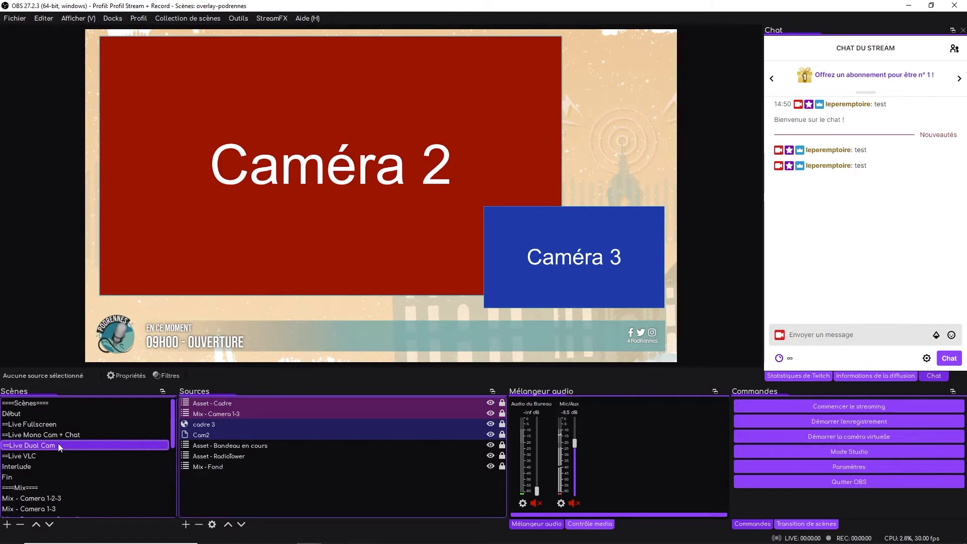
pyautogui.click(48, 456)
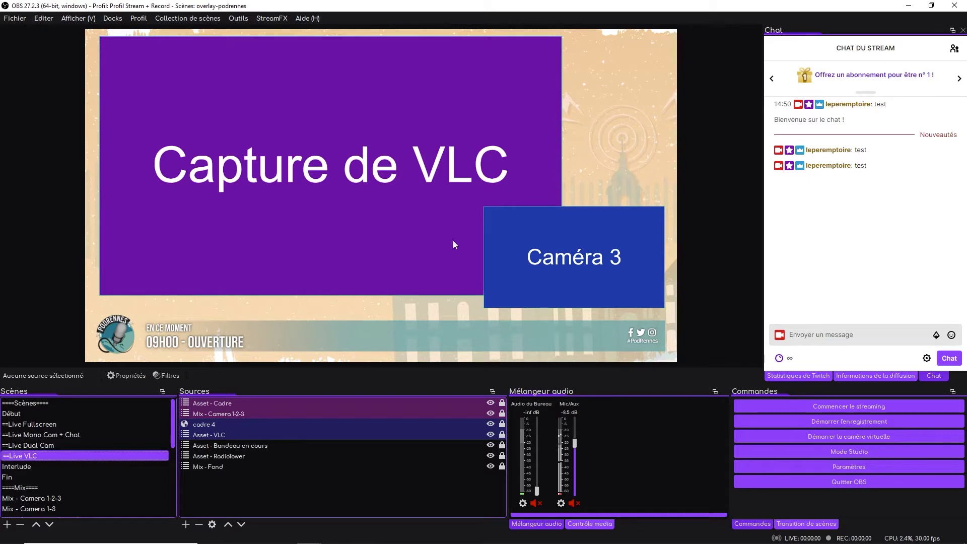
# Bring in the Firefox window, show the Move transition plugin page, highlight its title and put the browser away
pyautogui.moveTo(966, 151); pyautogui.dragTo(705, 97)
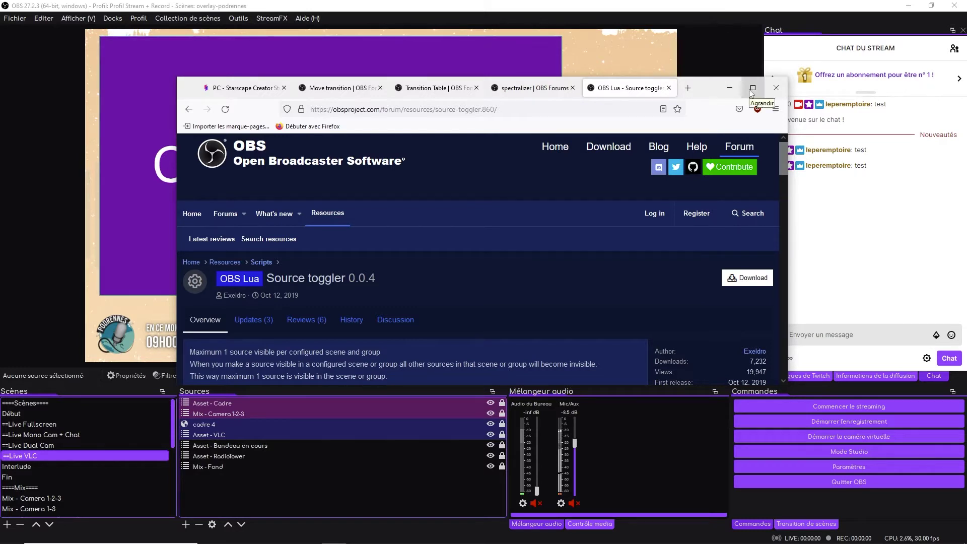
pyautogui.click(333, 88)
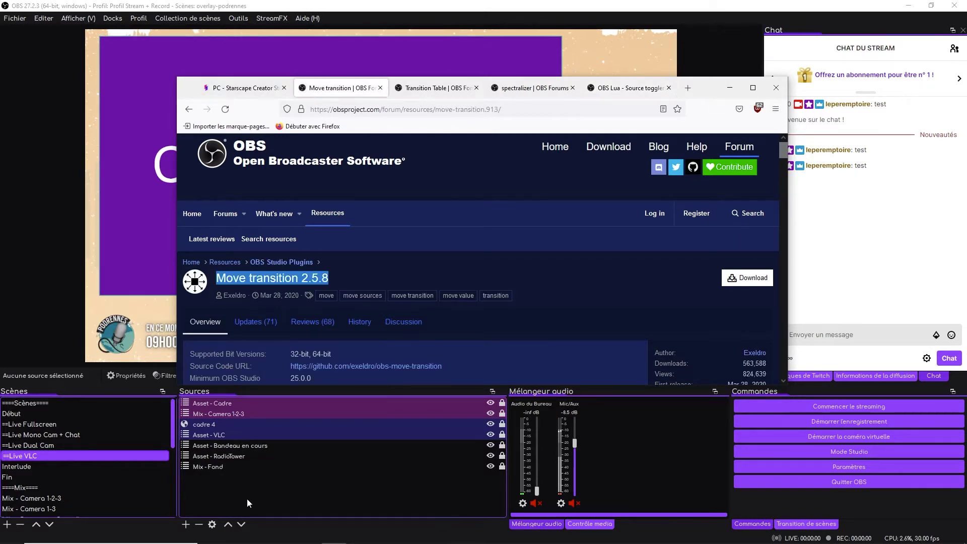
pyautogui.moveTo(347, 278); pyautogui.dragTo(221, 280)
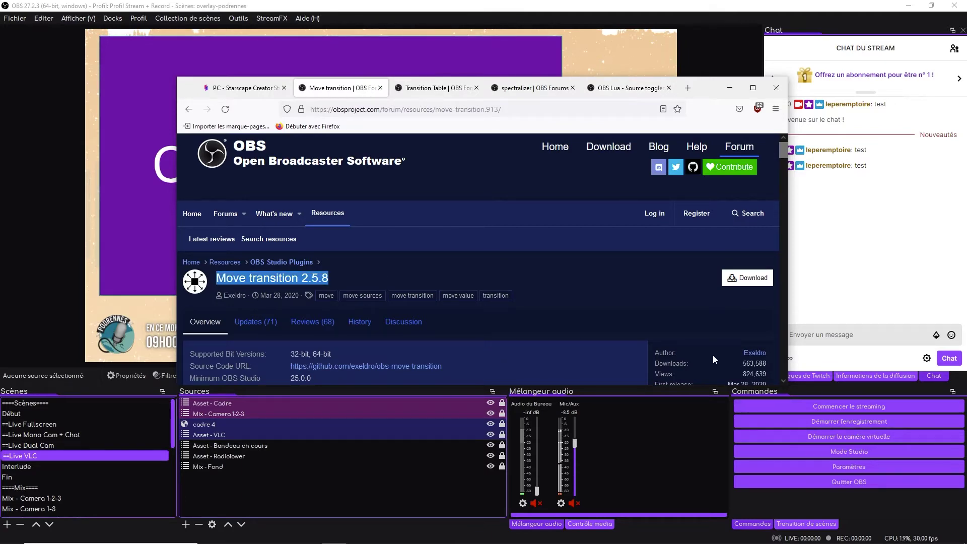
pyautogui.click(729, 88)
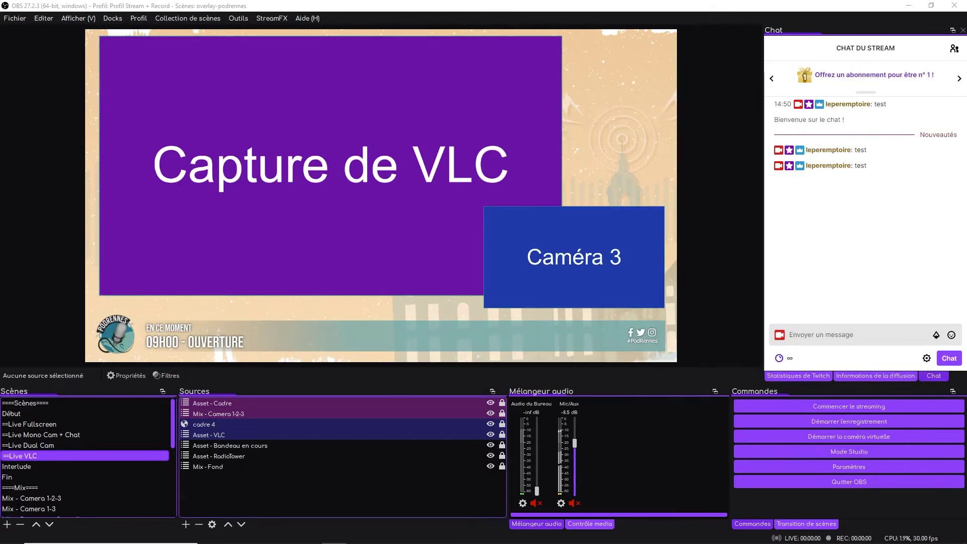
# Preview the animated transitions by switching through ==Live Dual Cam, ==Live Mono Cam + Chat, ==Live Fullscreen and back to ==Live Mono Cam + Chat
pyautogui.click(50, 445)
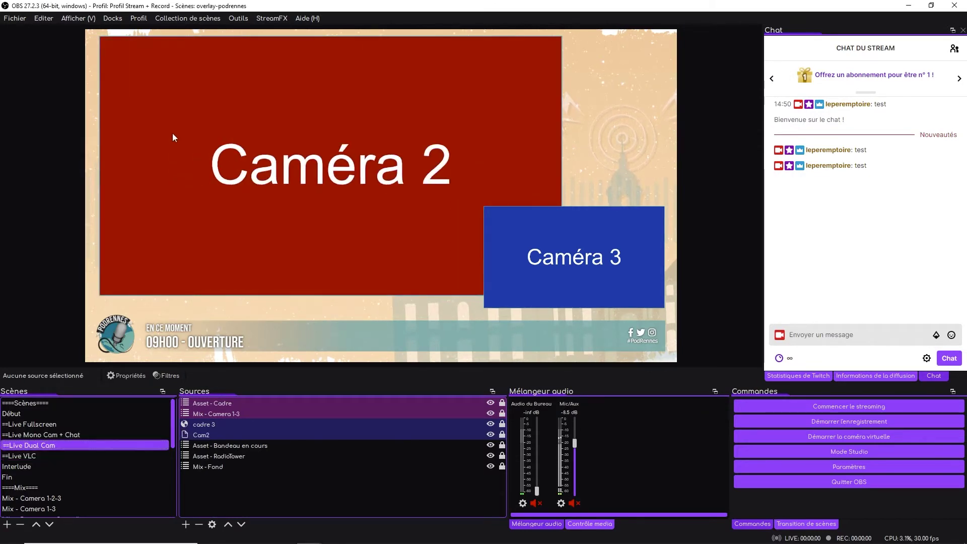
pyautogui.click(61, 434)
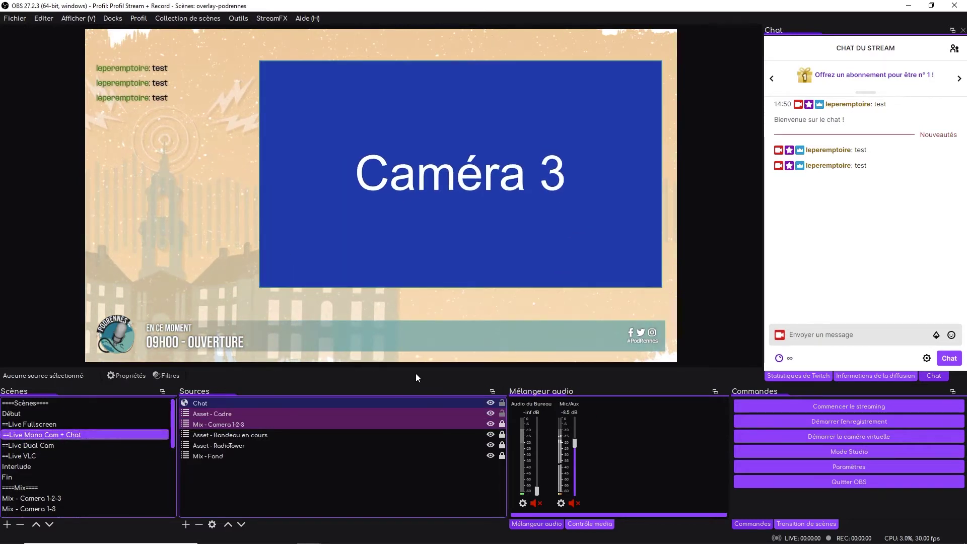
pyautogui.click(43, 423)
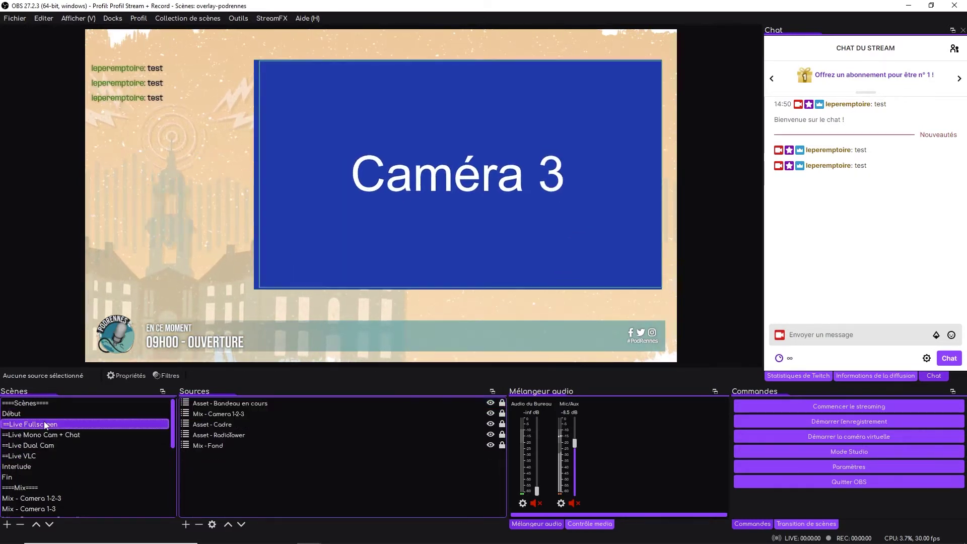
pyautogui.click(41, 433)
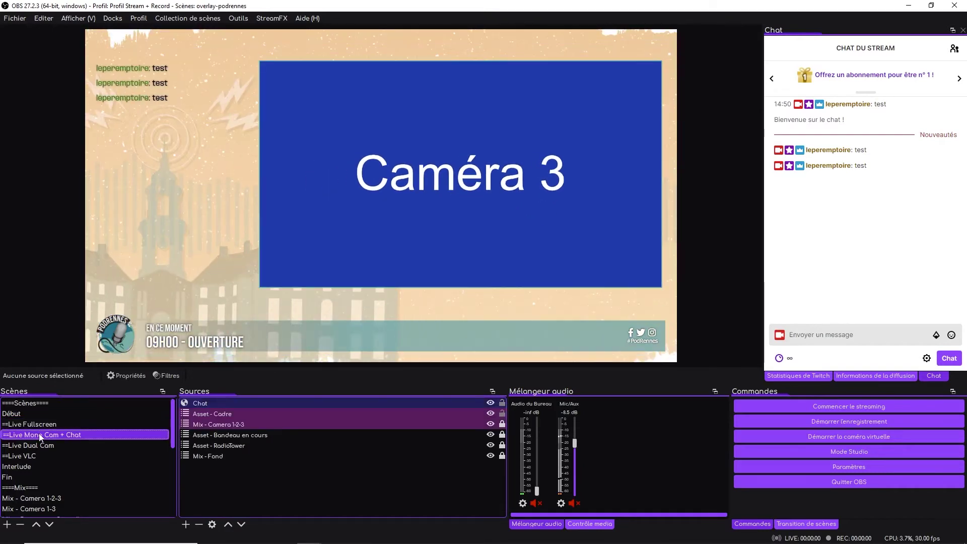
# Switch to Firefox, view the Transition Table plugin page and put the browser away
pyautogui.hotkey('alt', 'Tab')
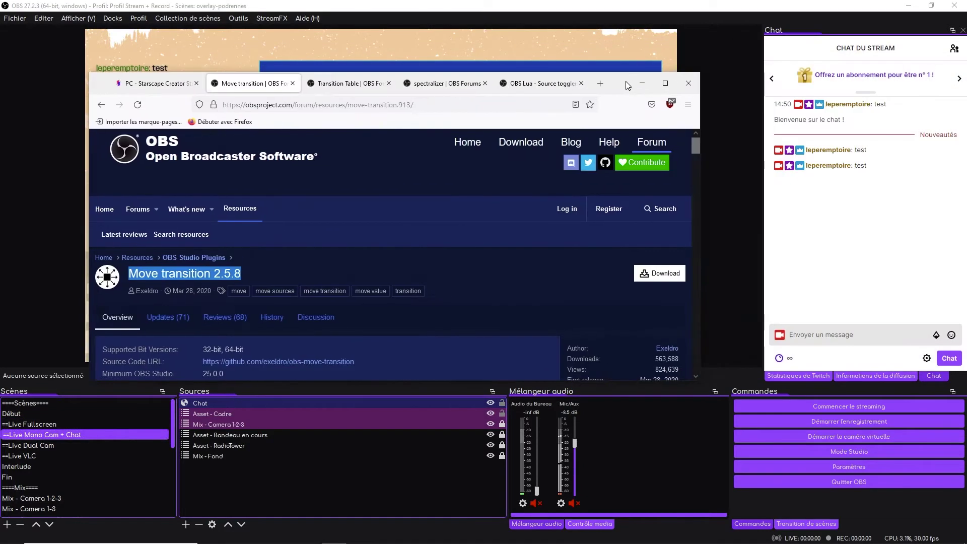
pyautogui.click(433, 82)
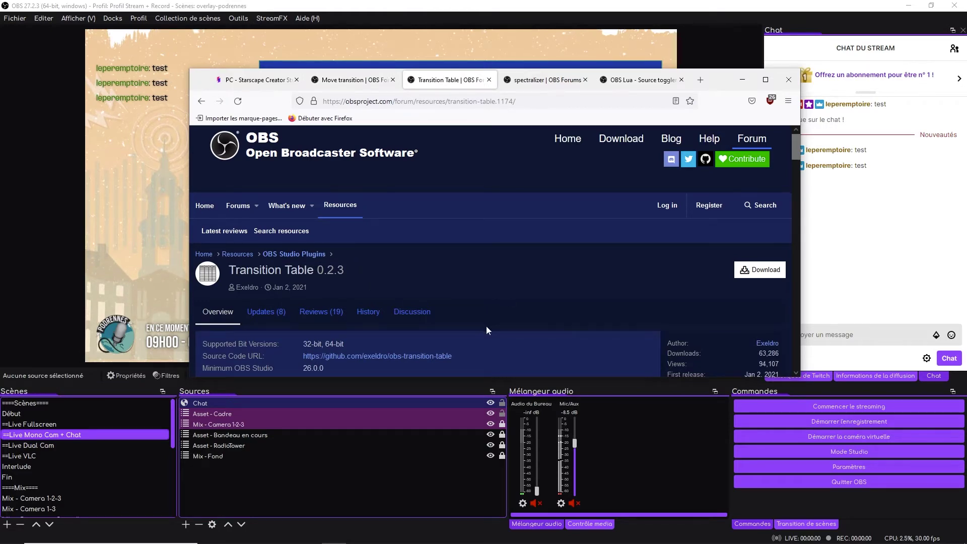
pyautogui.click(743, 80)
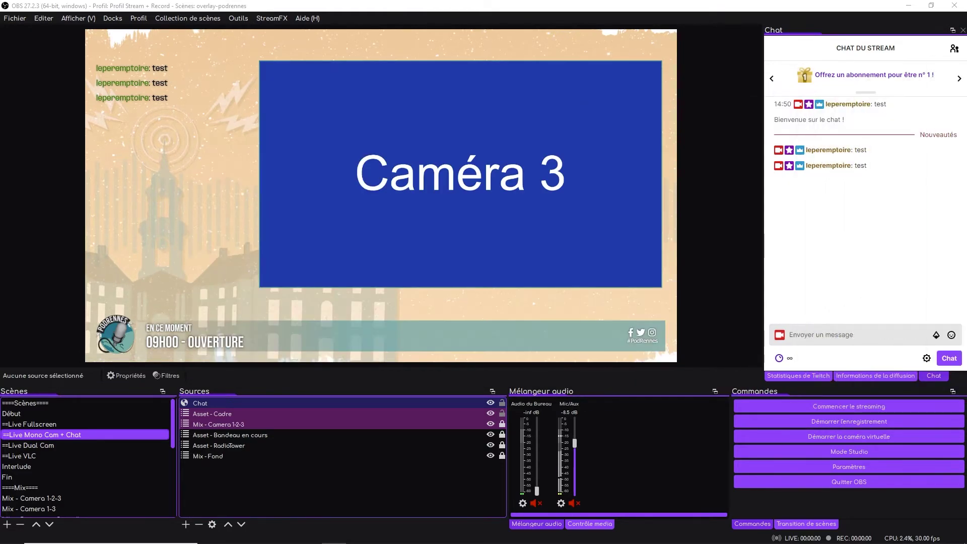
# Open the Transition Table tool, review the transitions assigned between the live scenes and close it
pyautogui.click(237, 19)
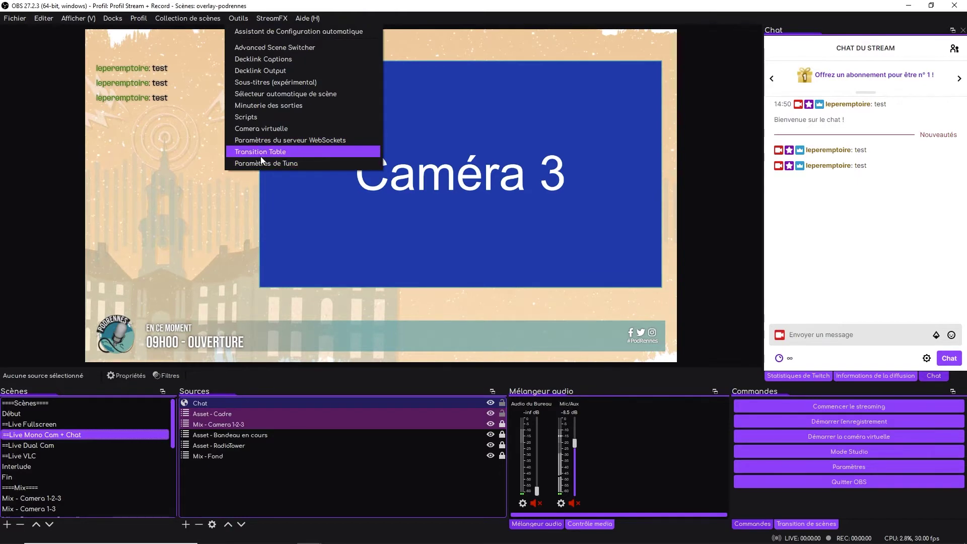
pyautogui.click(261, 156)
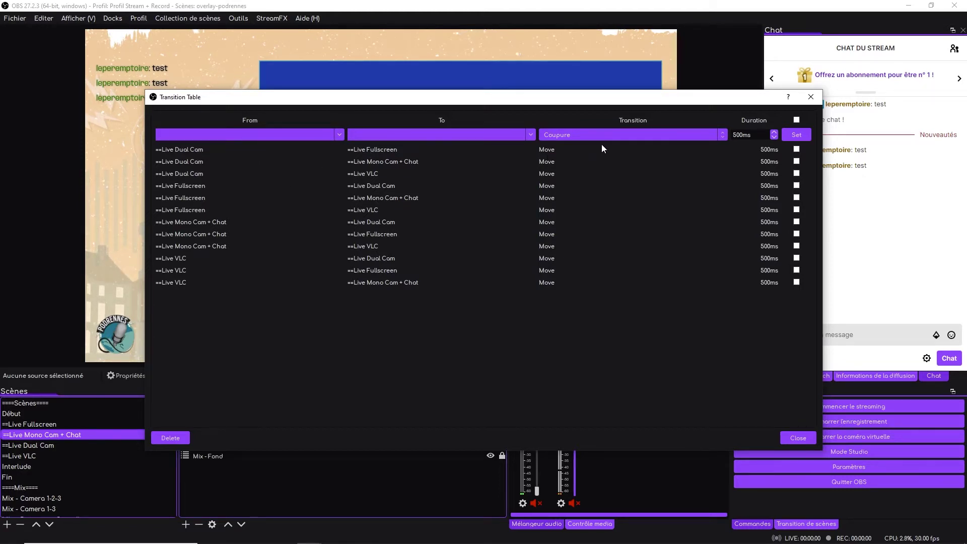
pyautogui.click(810, 97)
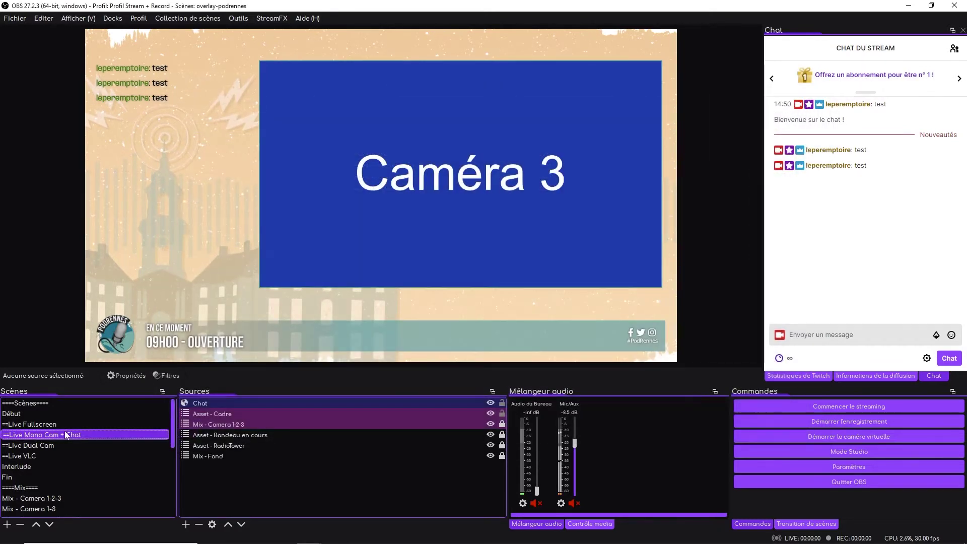
# Switch to Firefox, view the spectralizer plugin page and move the browser window out of the way
pyautogui.hotkey('alt', 'Tab')
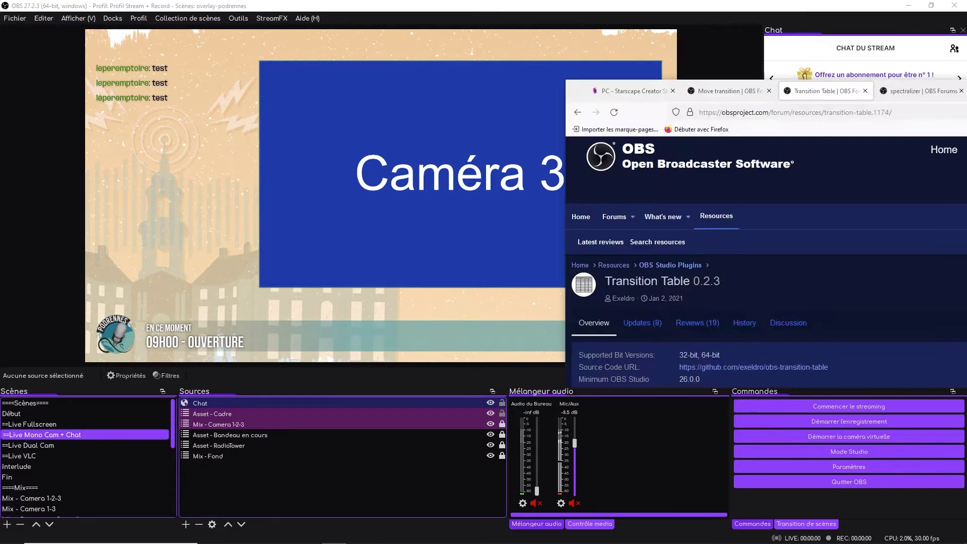
pyautogui.click(385, 114)
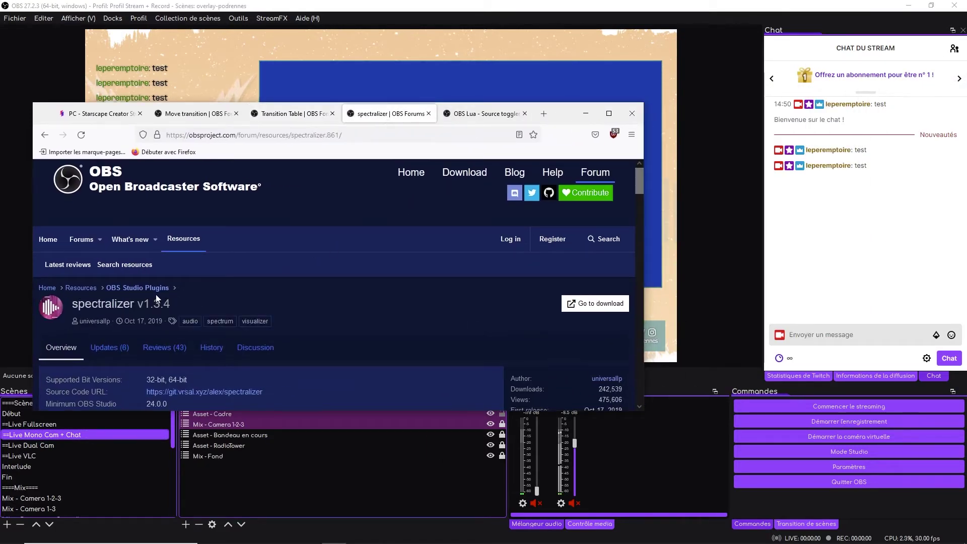
pyautogui.moveTo(45, 114); pyautogui.dragTo(962, 99)
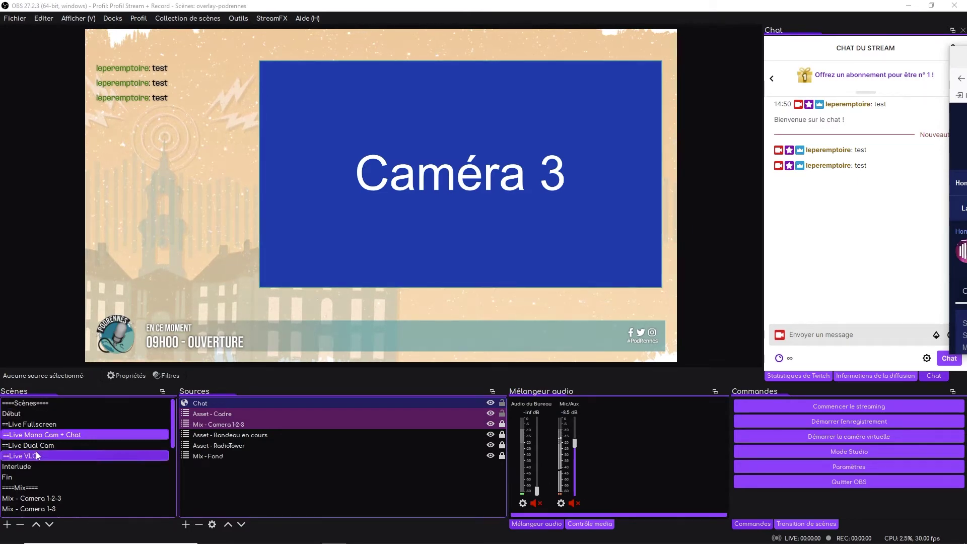
# Display the Début scene, view the Starscape Creator Studio page in Firefox and move the browser out of the way
pyautogui.click(14, 413)
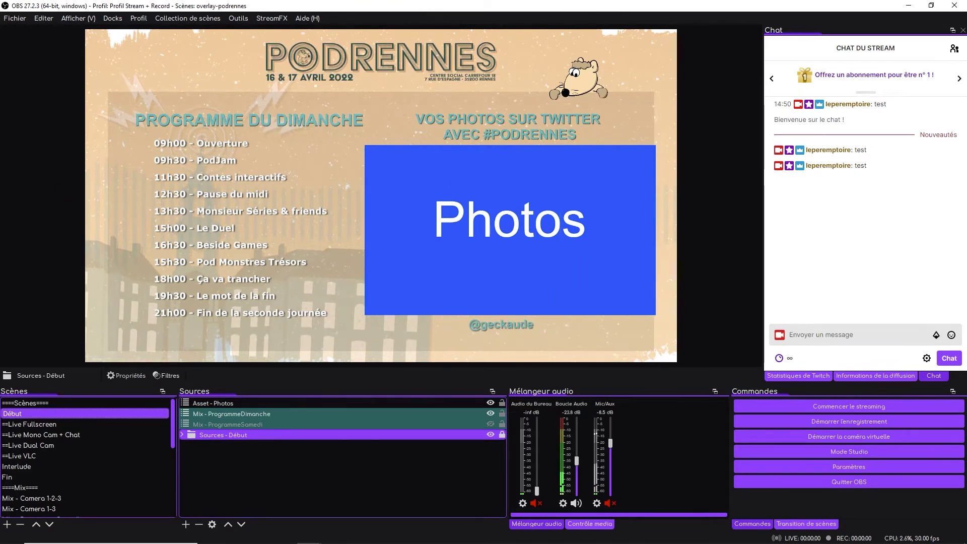
pyautogui.hotkey('alt', 'Tab')
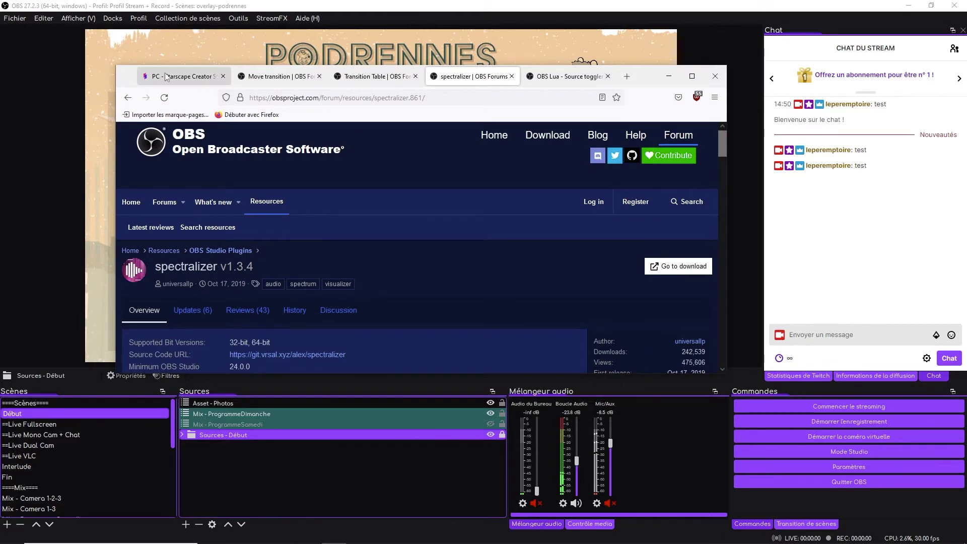
pyautogui.click(166, 76)
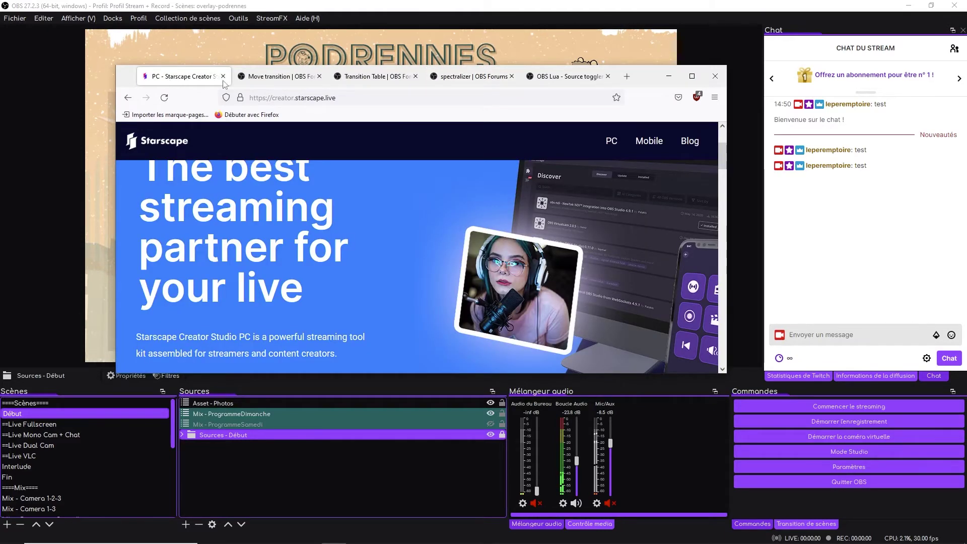
pyautogui.moveTo(637, 80); pyautogui.dragTo(966, 71)
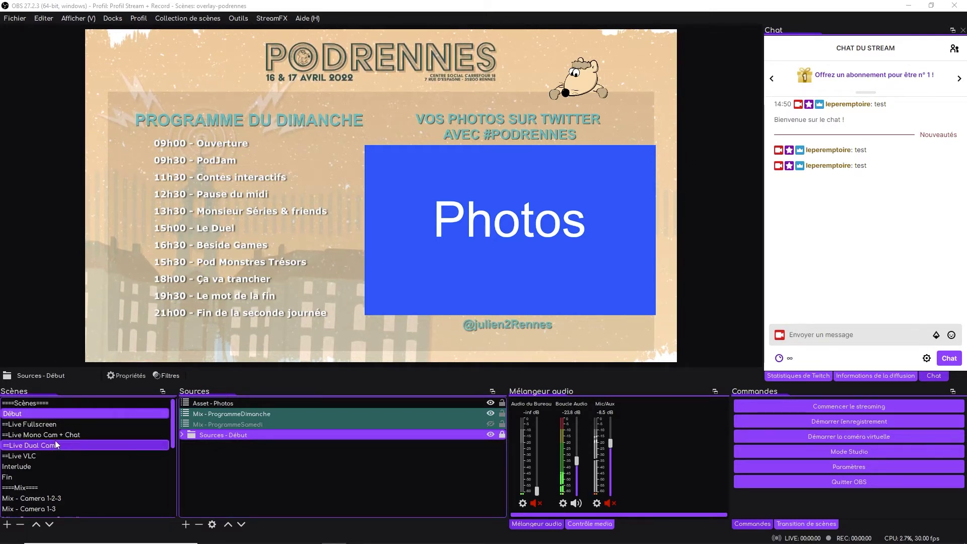
# Look through the scene list and display the Asset - Photos scene
pyautogui.scroll(-6, 61, 447)
pyautogui.scroll(6, 62, 488)
pyautogui.scroll(-6, 60, 438)
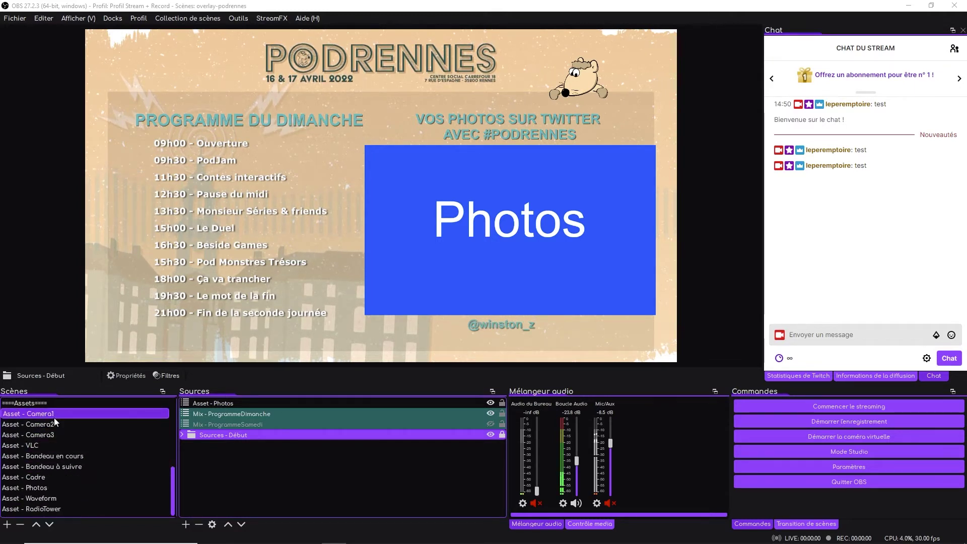
pyautogui.click(25, 489)
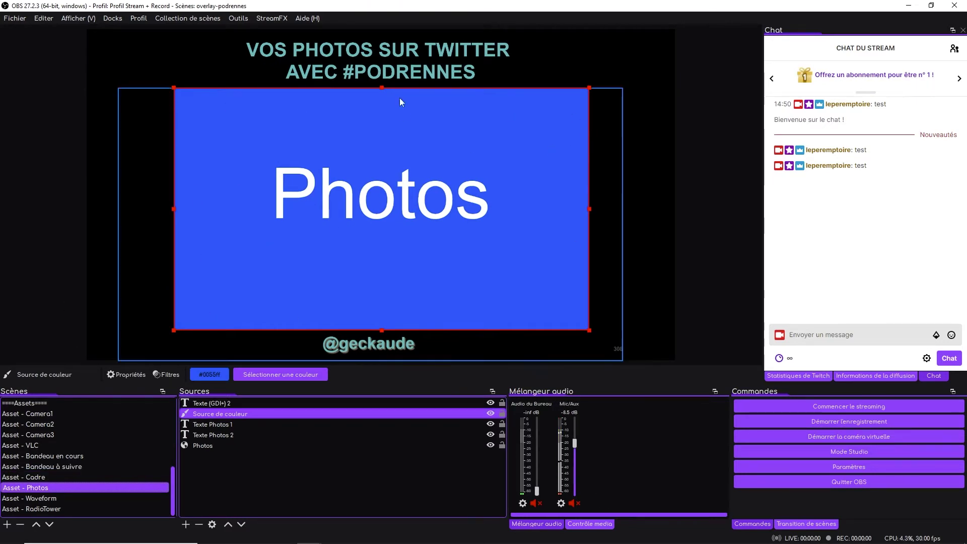
# Display the Asset - Waveform scene, toggle Spectralizer Musique off and on, and view the Asset - RadioTower scene
pyautogui.click(40, 498)
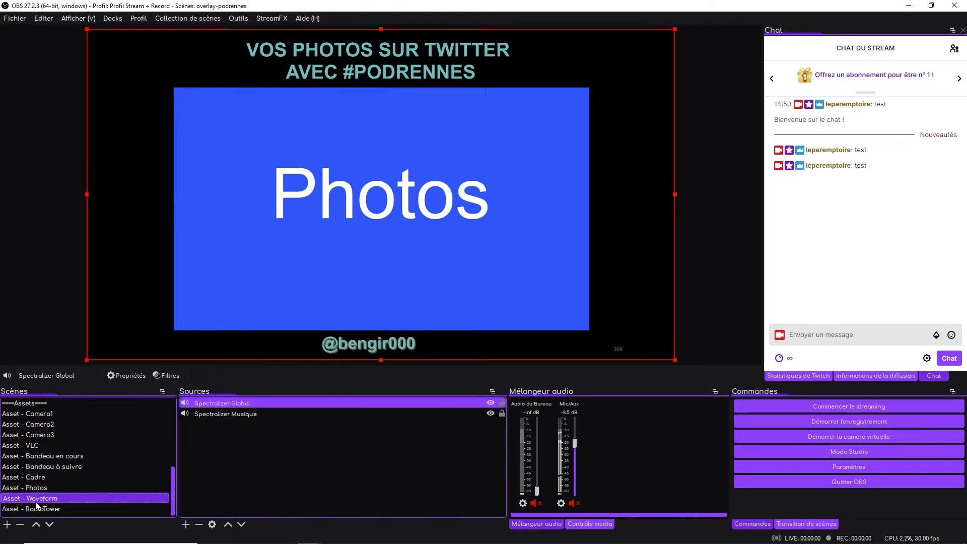
pyautogui.click(490, 413)
pyautogui.click(490, 413)
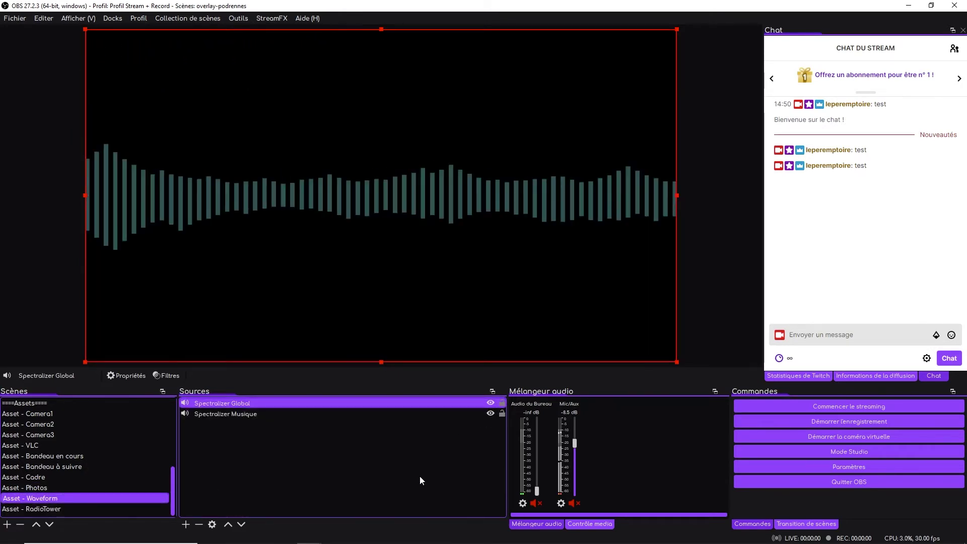
pyautogui.click(68, 510)
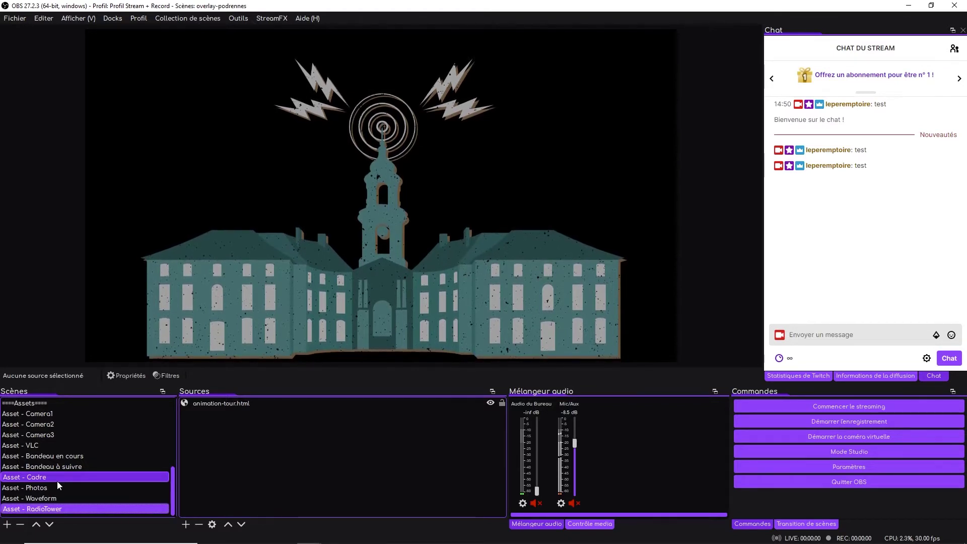
# View the Mix - Camera 1-2-3 scene and then display the Mix - Fond scene
pyautogui.scroll(2, 88, 449)
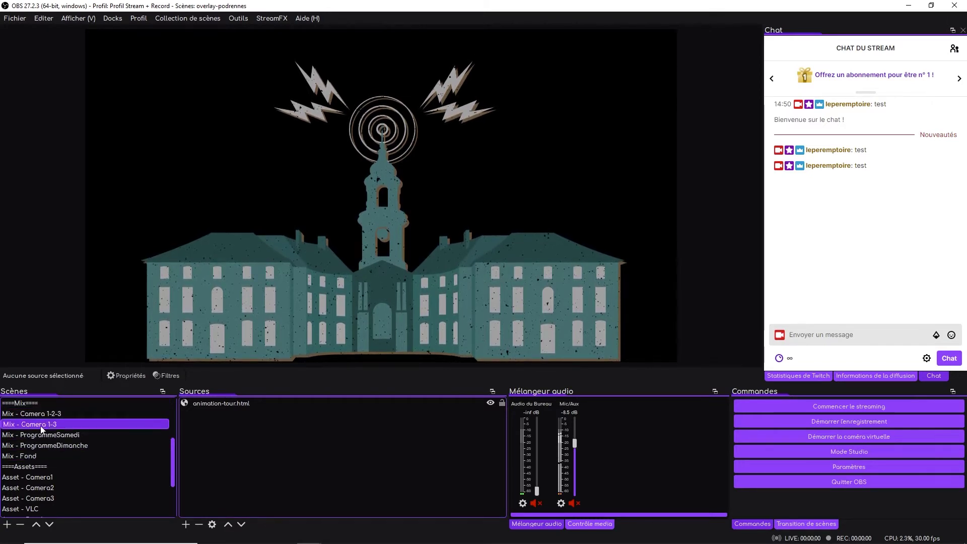
pyautogui.click(49, 416)
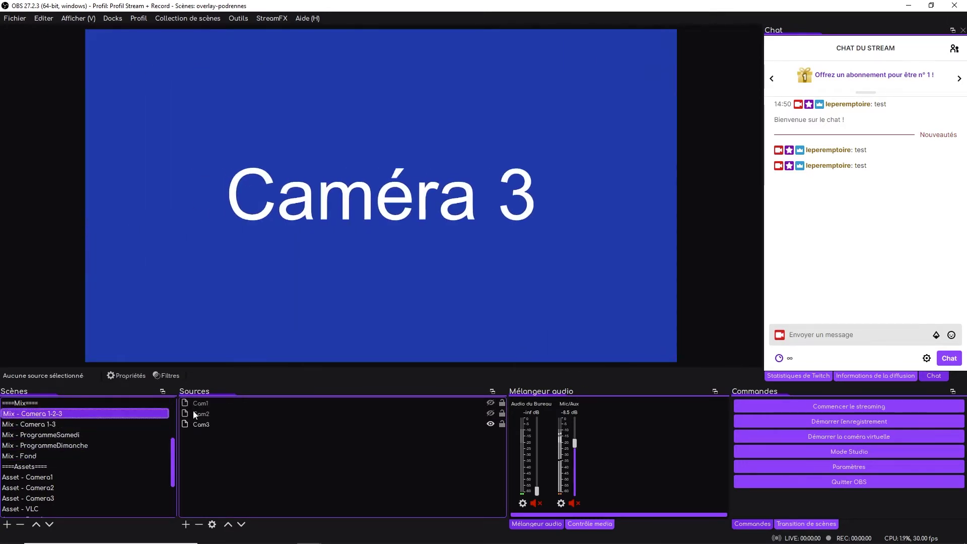
pyautogui.click(50, 455)
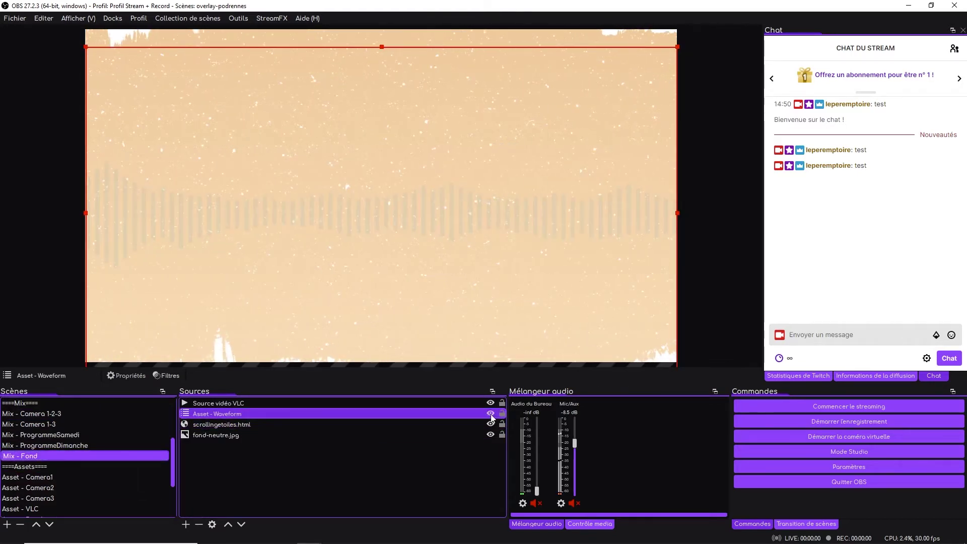
# Toggle the scrollingetoiles.html and fond-neutre.jpg sources off and on in Mix - Fond to show each layer
pyautogui.keyDown('ctrl'); pyautogui.click(494, 426); pyautogui.keyUp('ctrl')
pyautogui.click(494, 425)
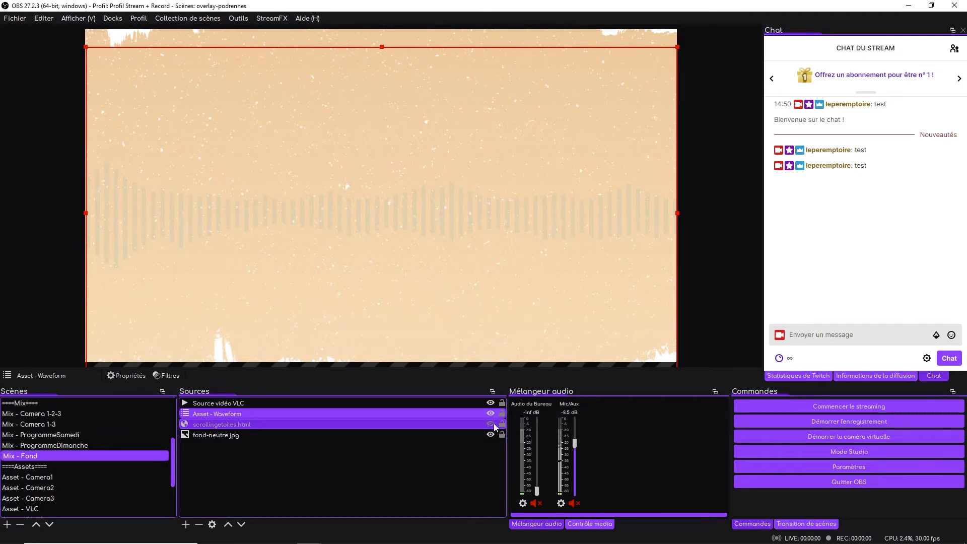
pyautogui.click(494, 425)
pyautogui.click(360, 70)
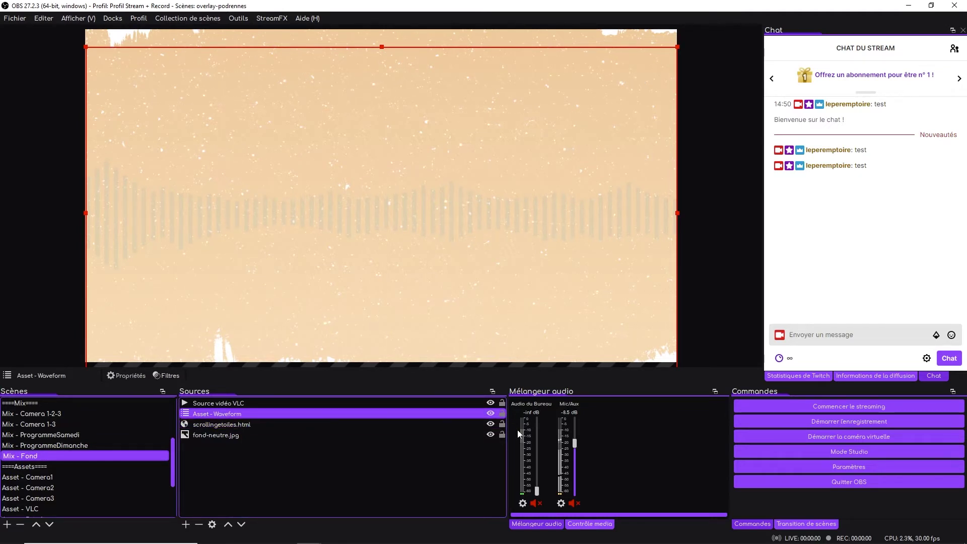
pyautogui.keyDown('ctrl'); pyautogui.click(489, 435); pyautogui.keyUp('ctrl')
pyautogui.click(490, 435)
pyautogui.click(491, 435)
pyautogui.keyDown('ctrl'); pyautogui.click(488, 437); pyautogui.keyUp('ctrl')
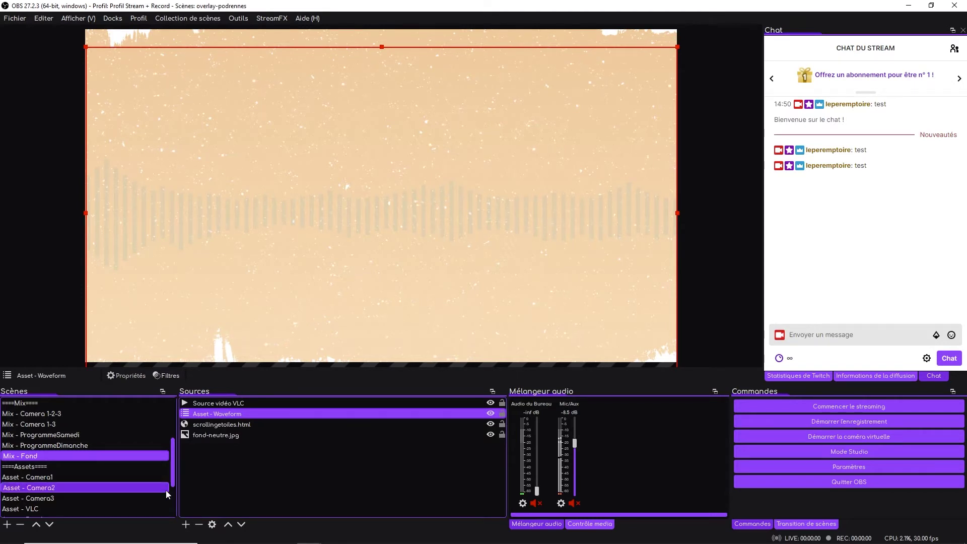
# Display the Début scene, expand its Sources - Début group and toggle the Mix - Fond source off and on
pyautogui.scroll(3, 126, 478)
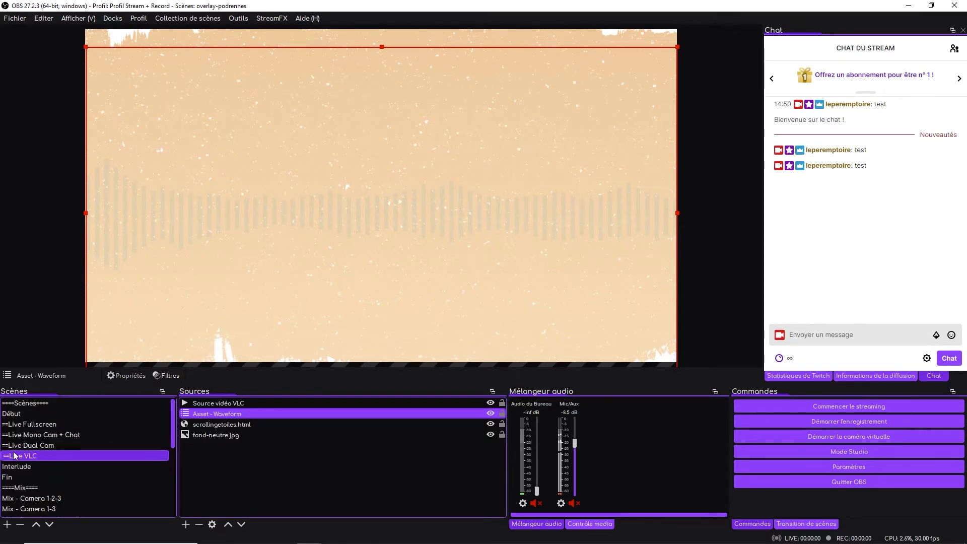
pyautogui.scroll(-1, 40, 496)
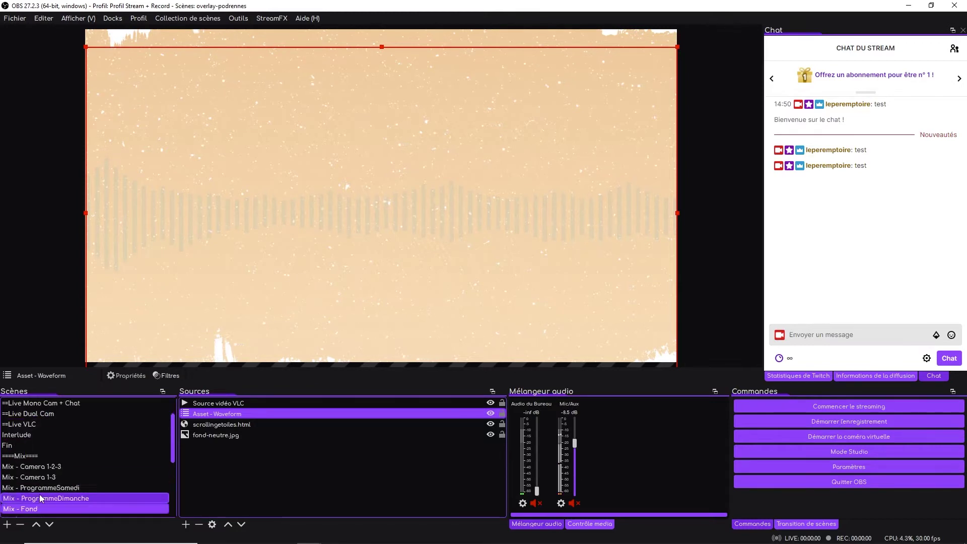
pyautogui.scroll(1, 30, 414)
pyautogui.click(30, 414)
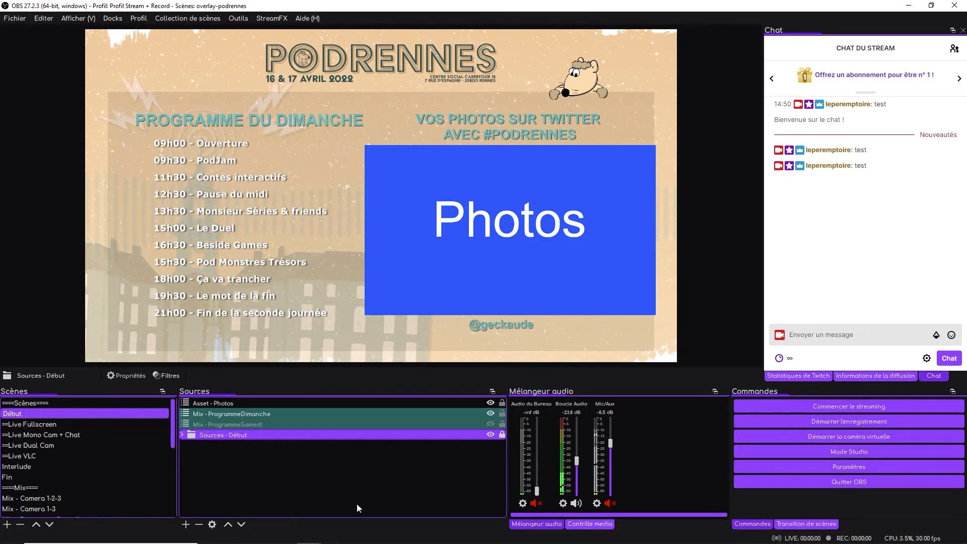
pyautogui.click(182, 435)
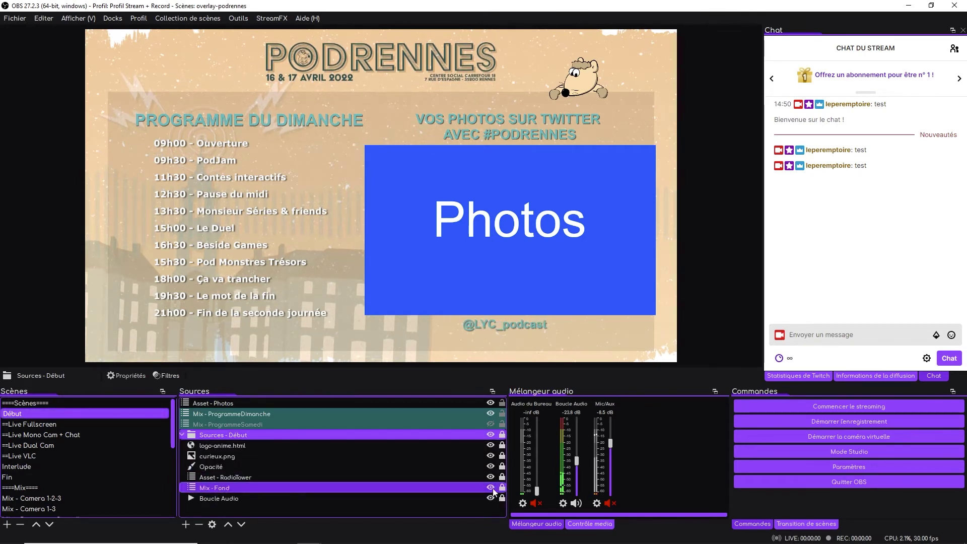
pyautogui.click(491, 487)
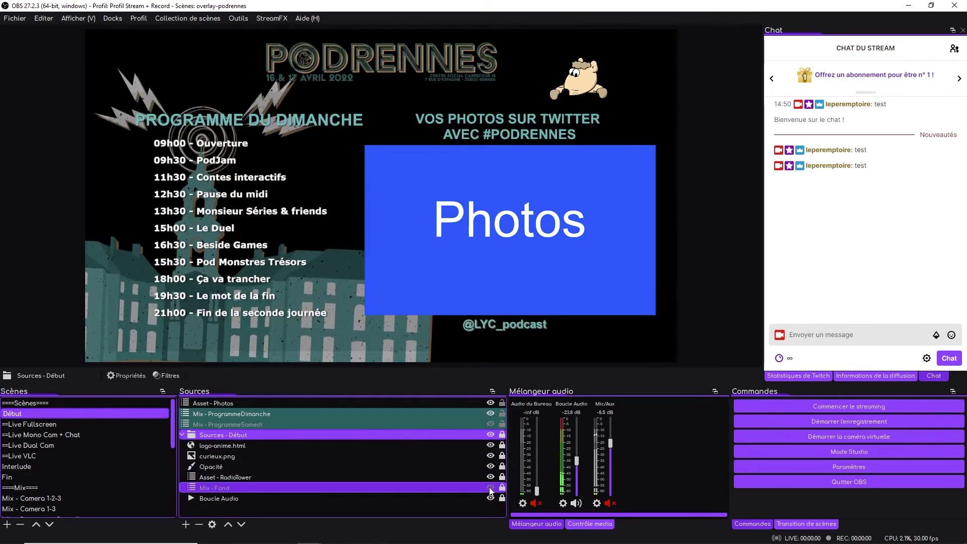
pyautogui.click(491, 487)
# Add a colour correction filter to fond-neutre.jpg in the Mix - Fond scene and shift the background's hue to light blue
pyautogui.scroll(-3, 35, 453)
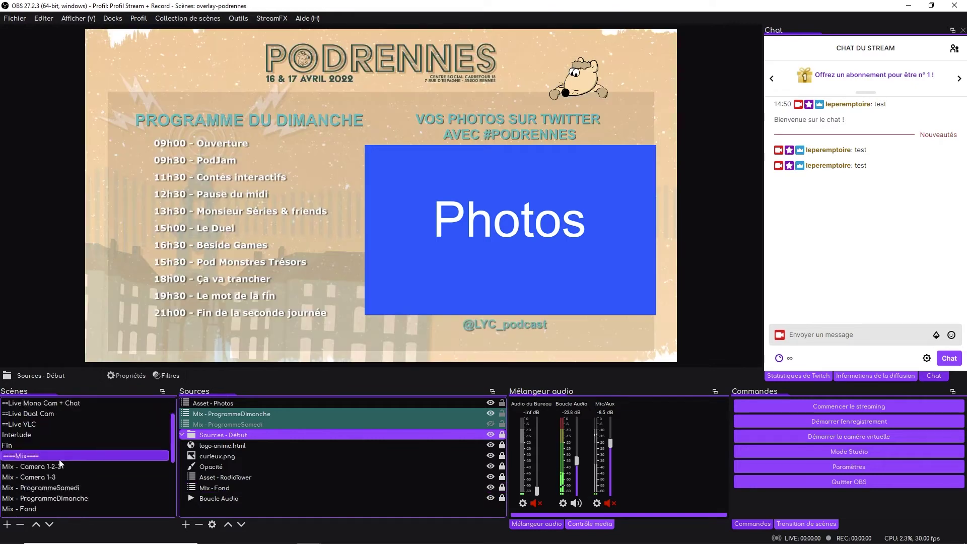
pyautogui.click(31, 445)
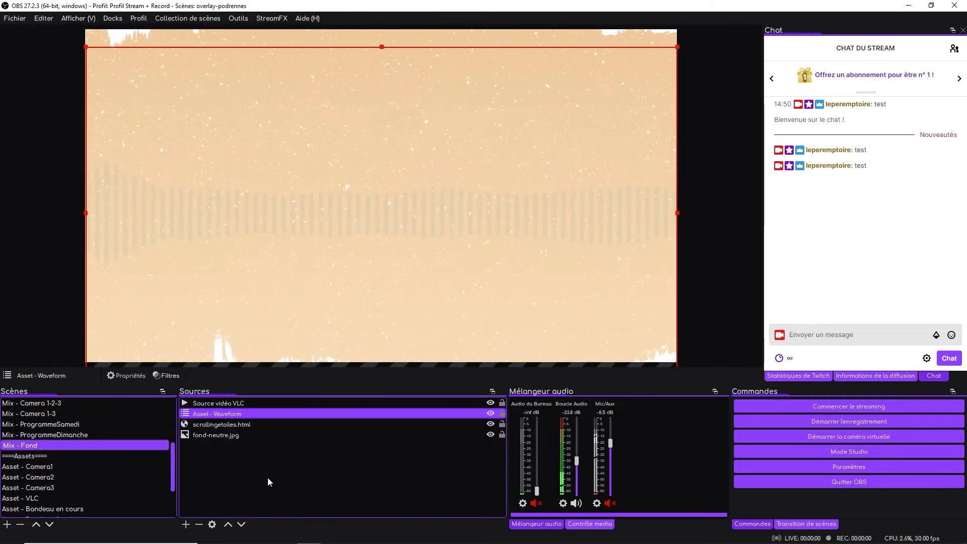
pyautogui.keyDown('ctrl'); pyautogui.click(236, 426); pyautogui.keyUp('ctrl')
pyautogui.click(236, 433)
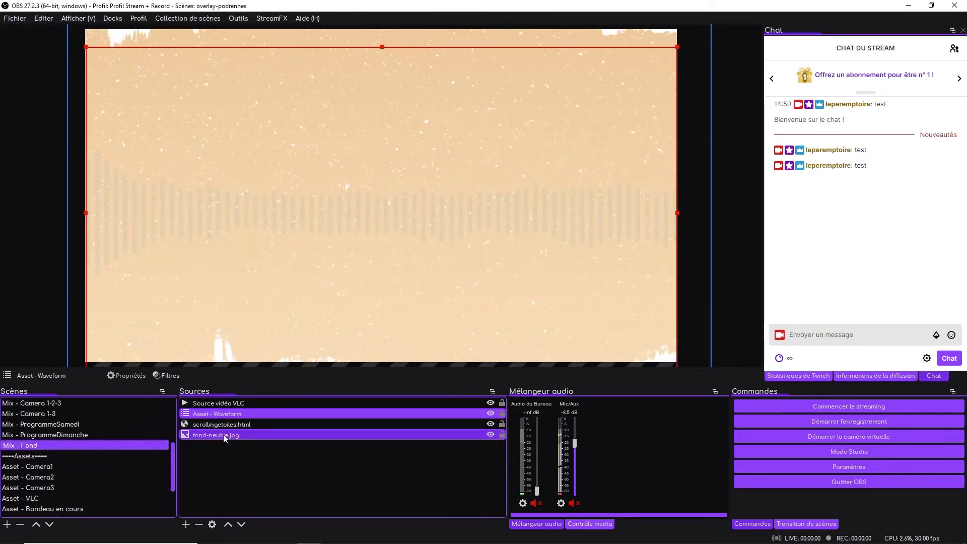
pyautogui.click(161, 375)
pyautogui.click(278, 450)
pyautogui.click(327, 232)
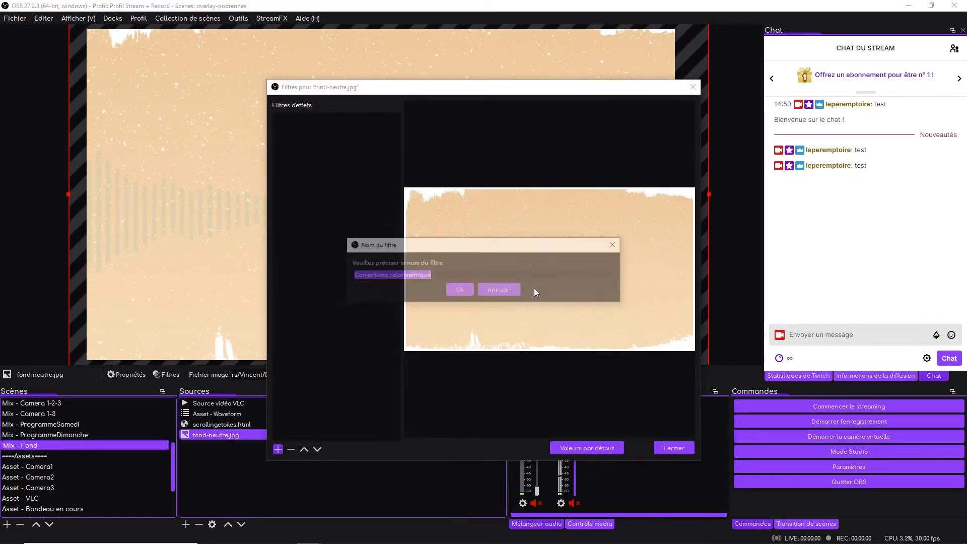
pyautogui.click(460, 289)
pyautogui.moveTo(564, 300); pyautogui.dragTo(643, 296)
pyautogui.click(673, 448)
# Display the Début scene, look over the scene list and collapse the Sources - Début group
pyautogui.scroll(3, 70, 433)
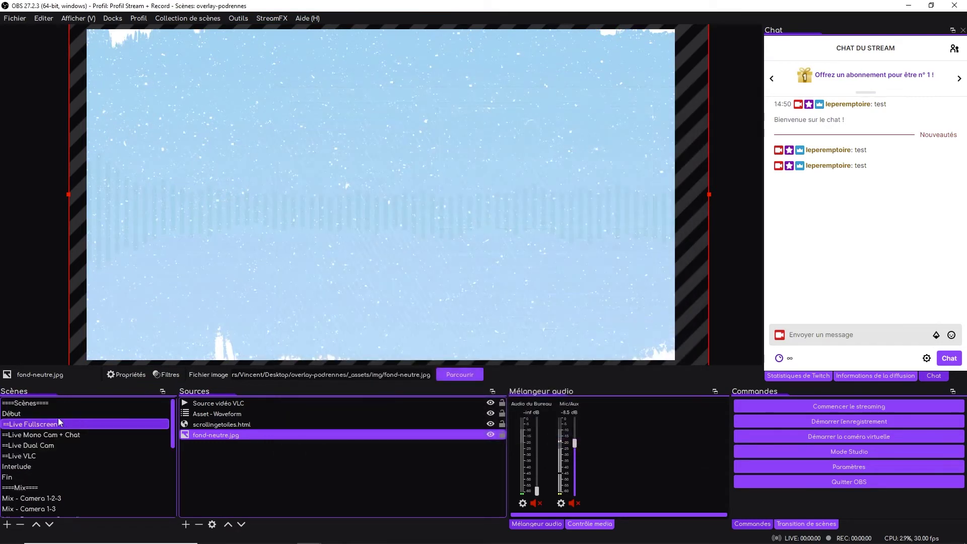
pyautogui.click(50, 413)
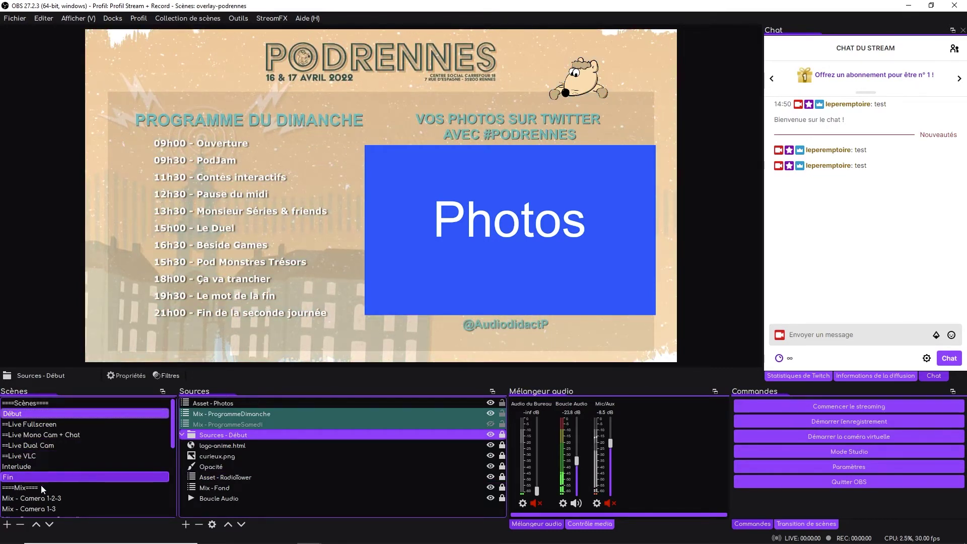
pyautogui.scroll(-2, 44, 491)
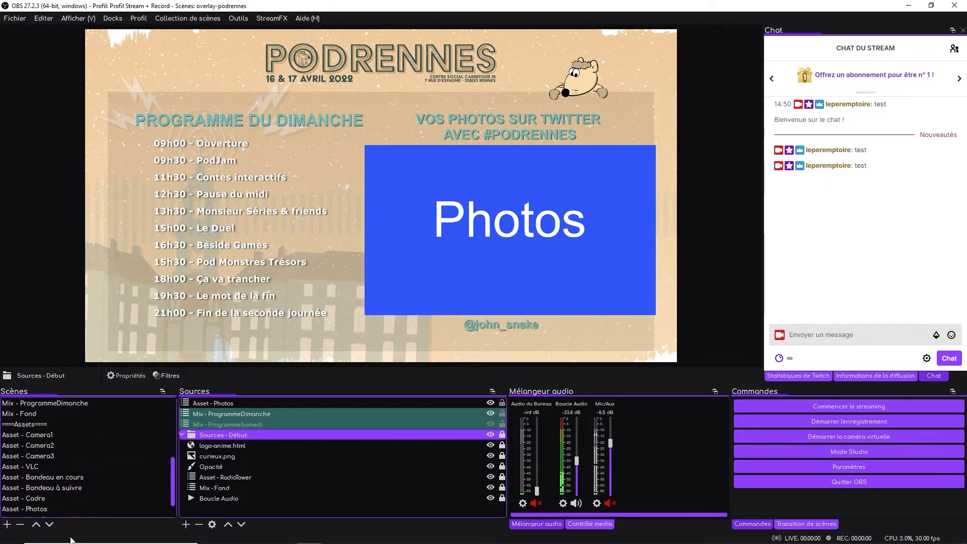
pyautogui.scroll(2, 75, 472)
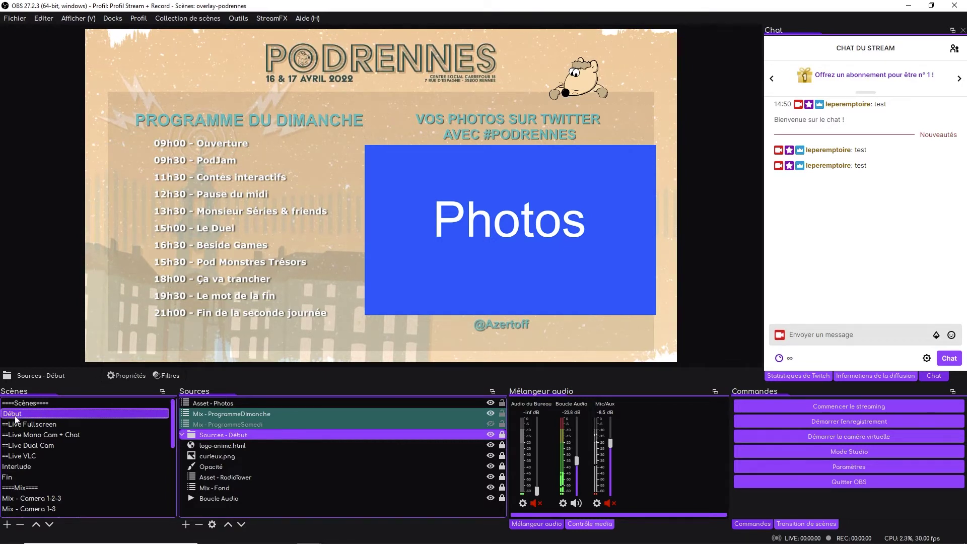
pyautogui.click(183, 434)
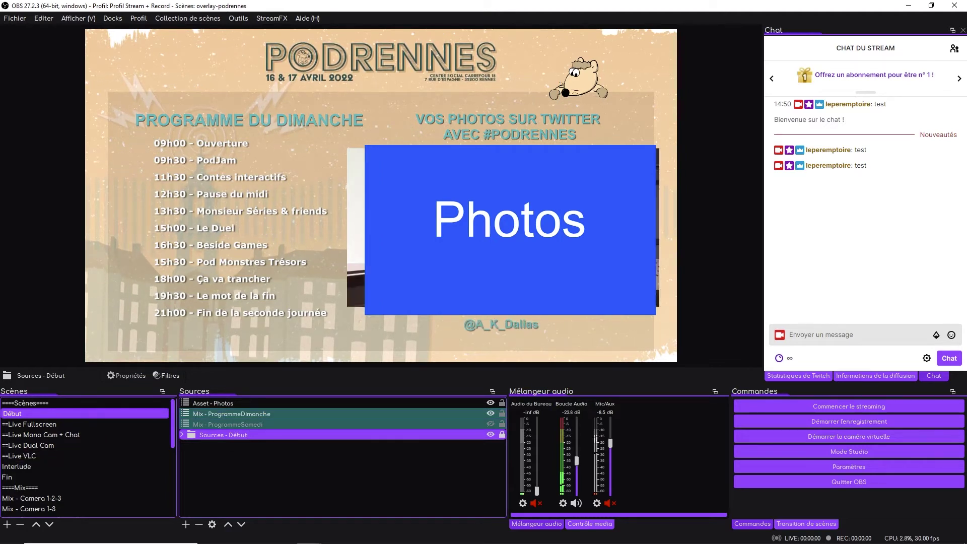
# Display the Live Fullscreen, Live Mono Cam + Chat and Live Dual Cam scenes one after another
pyautogui.click(52, 428)
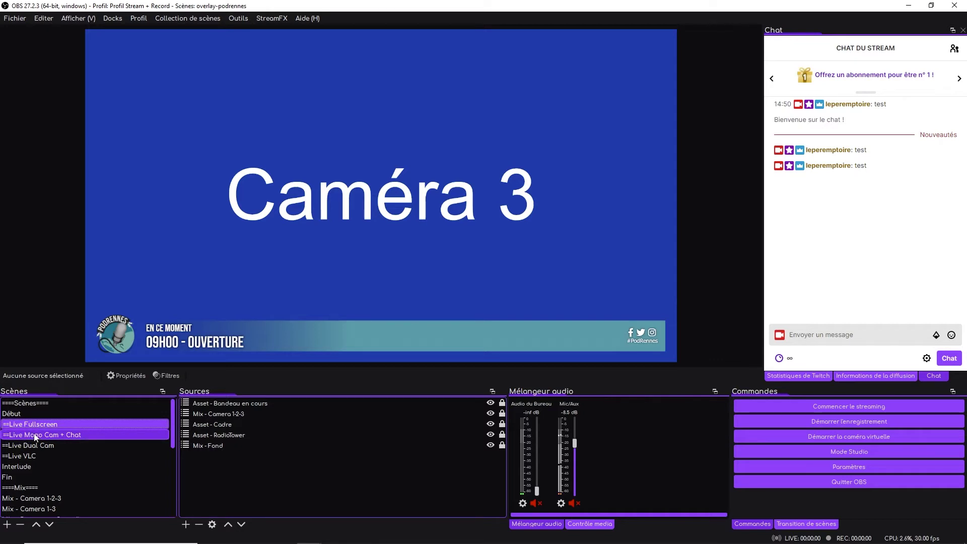
pyautogui.click(35, 437)
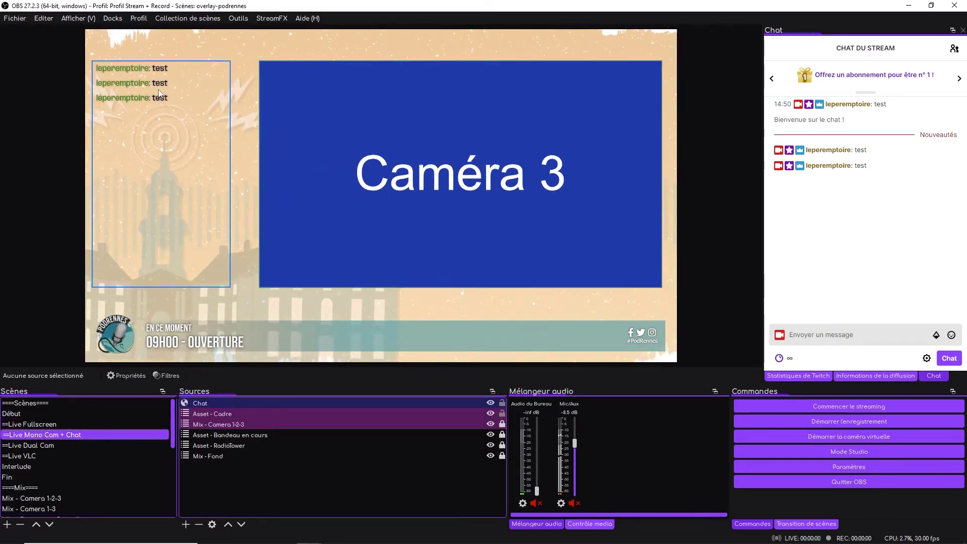
pyautogui.click(50, 445)
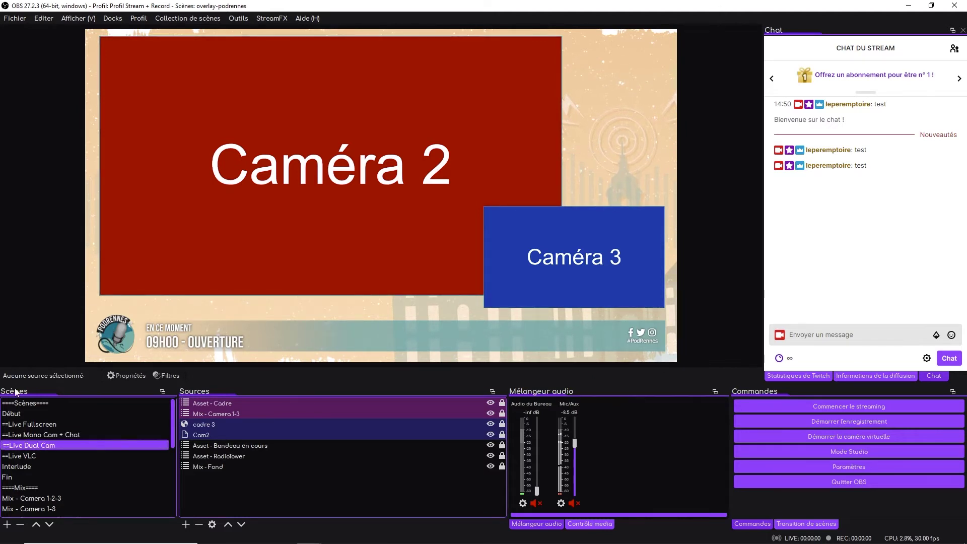
# Add a new browser source to the Live Dual Cam scene and select the address in its URL setting
pyautogui.click(185, 524)
pyautogui.click(224, 357)
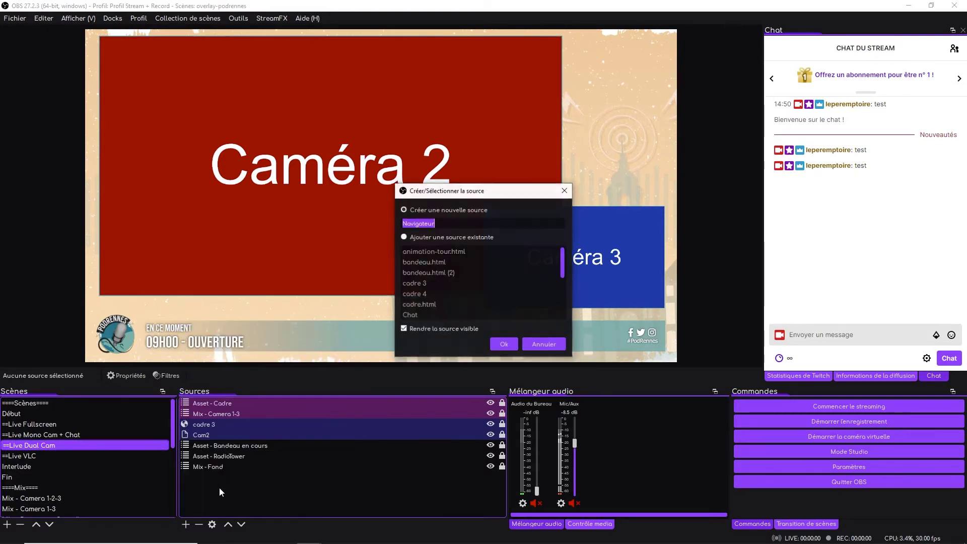
pyautogui.click(508, 340)
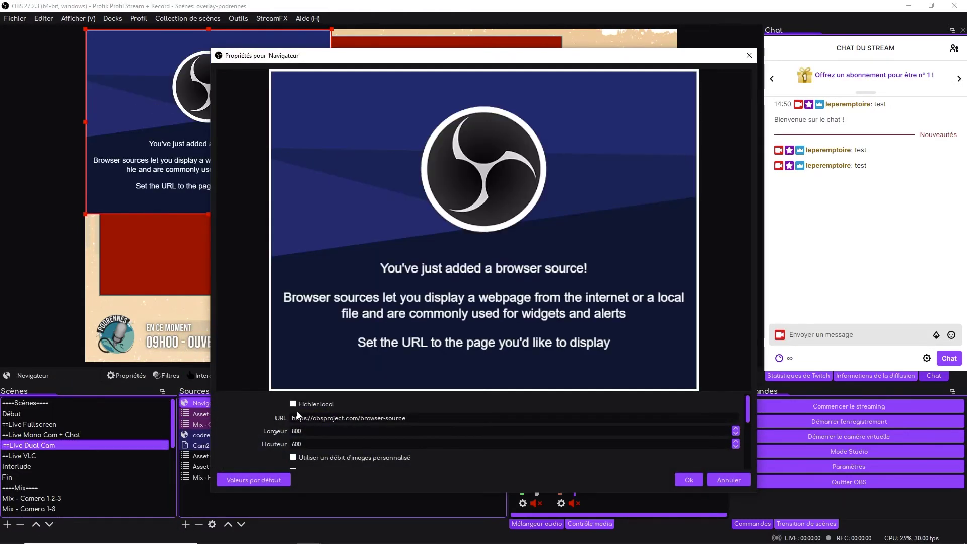
pyautogui.moveTo(292, 417); pyautogui.dragTo(471, 414)
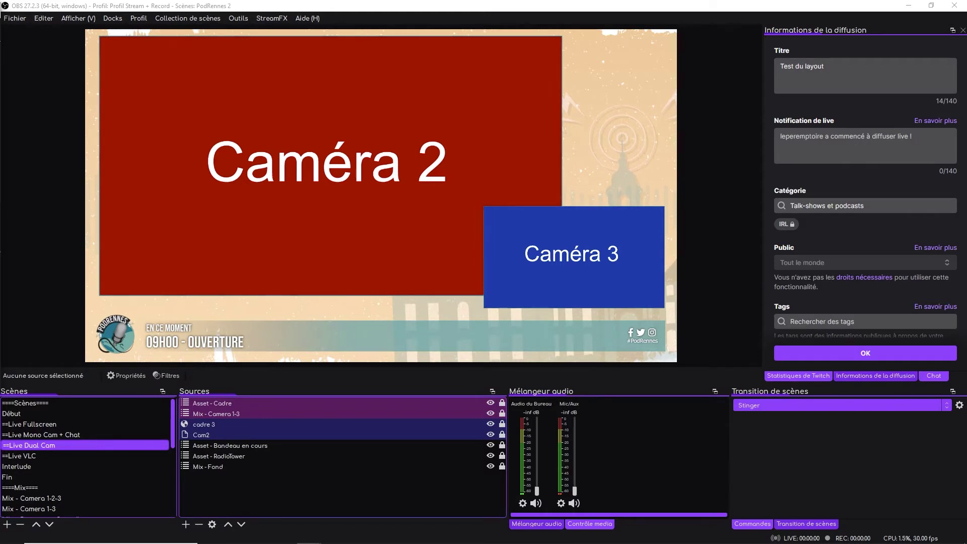
# Display the Live Fullscreen scene, look over the scene list and open the Asset - Camera1 scene
pyautogui.click(70, 424)
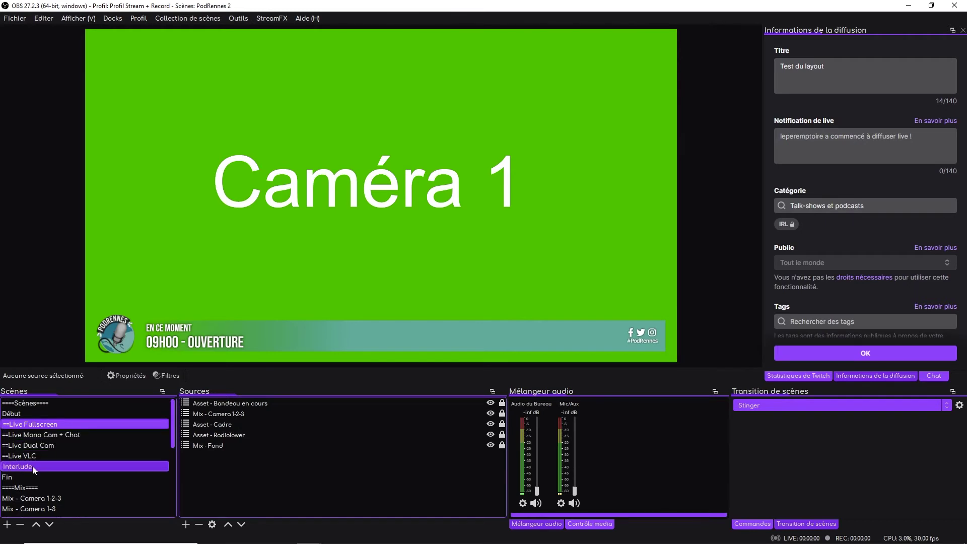
pyautogui.scroll(-1, 35, 475)
pyautogui.scroll(1, 34, 475)
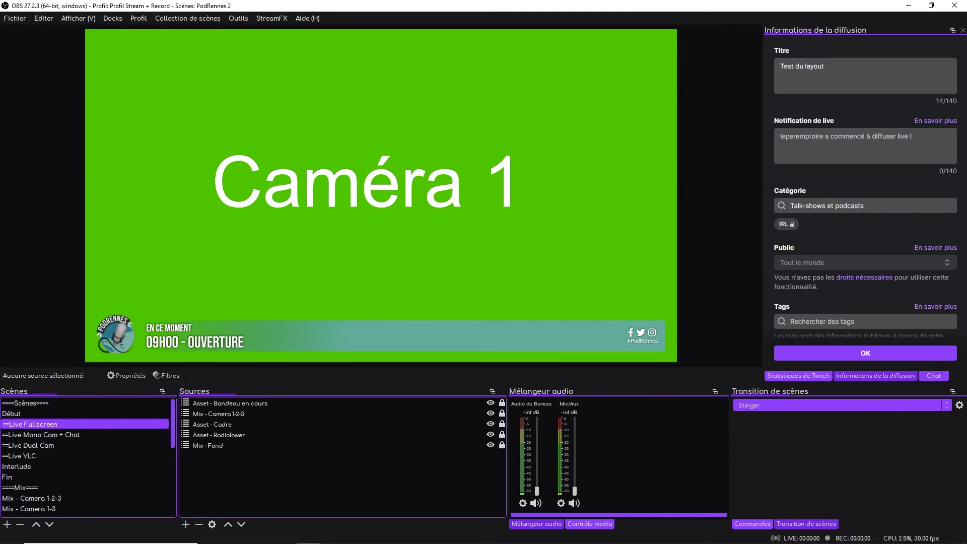
pyautogui.scroll(-5, 59, 446)
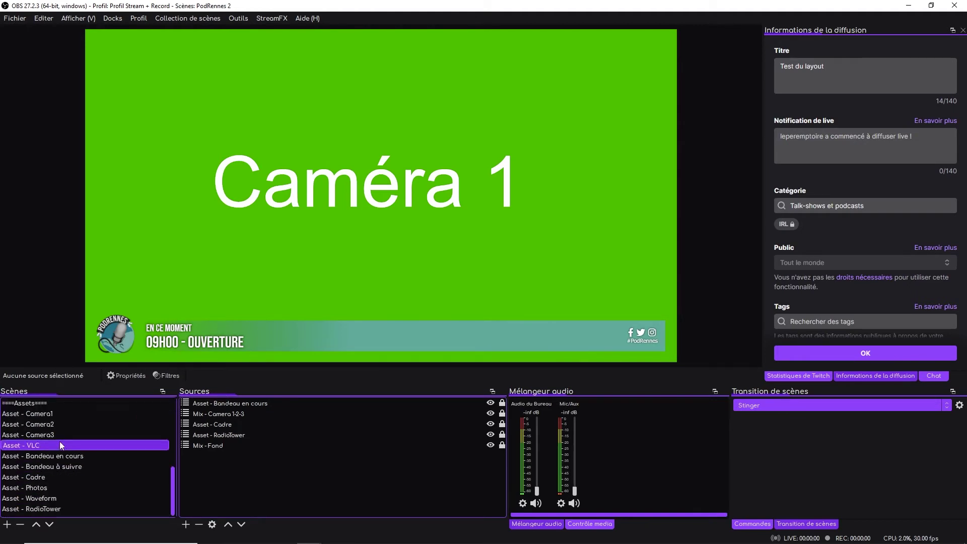
pyautogui.click(52, 414)
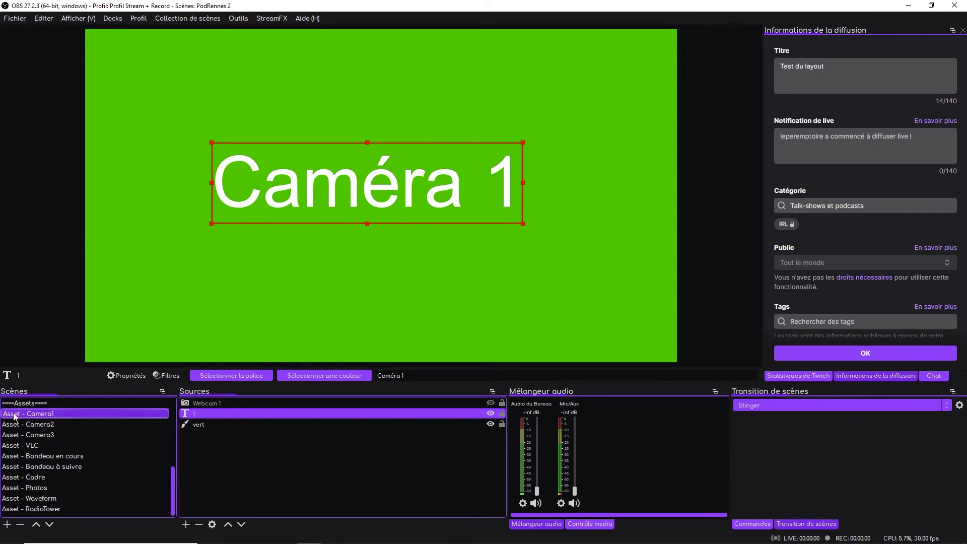
# Display the Asset - Camera2, Asset - Camera3 and Mix - Camera 1-2-3 scenes one after another
pyautogui.click(18, 425)
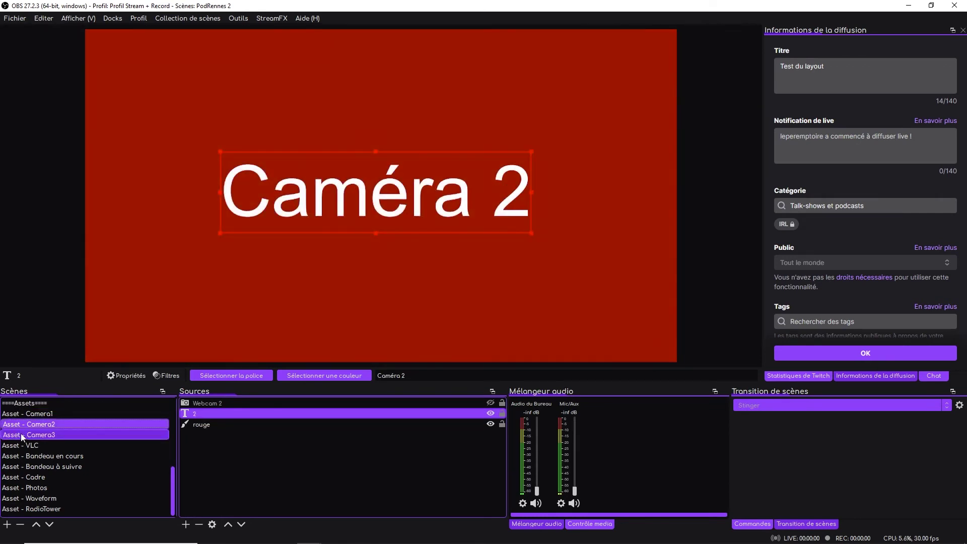
pyautogui.click(20, 434)
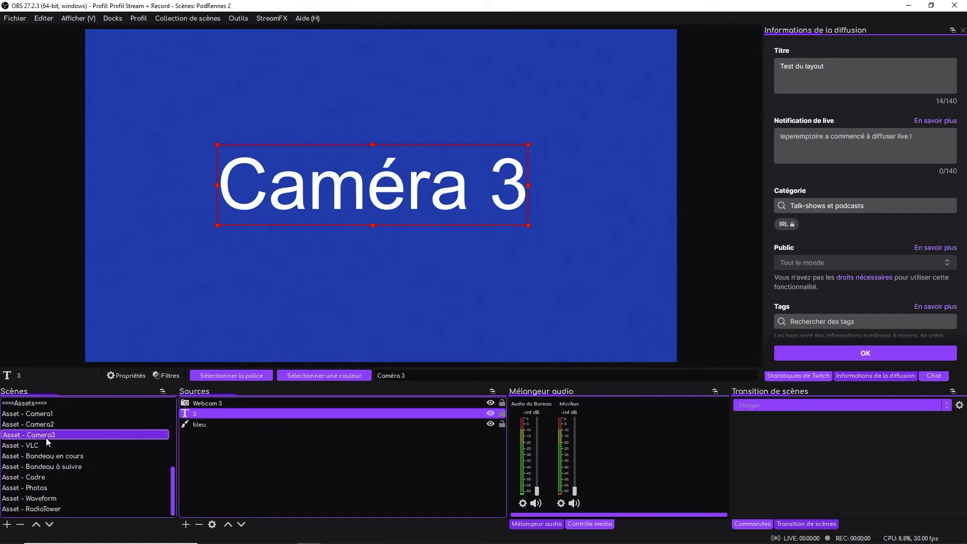
pyautogui.scroll(2, 46, 437)
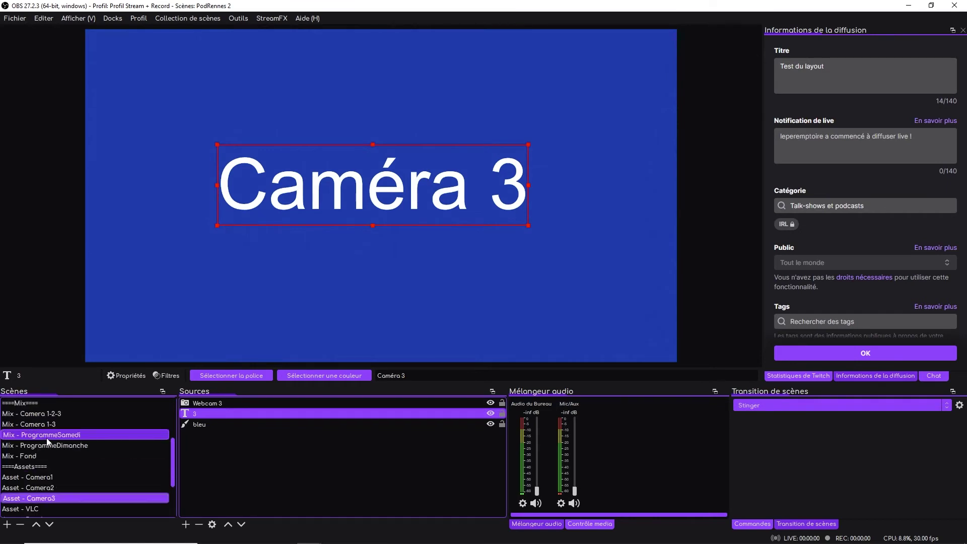
pyautogui.click(44, 414)
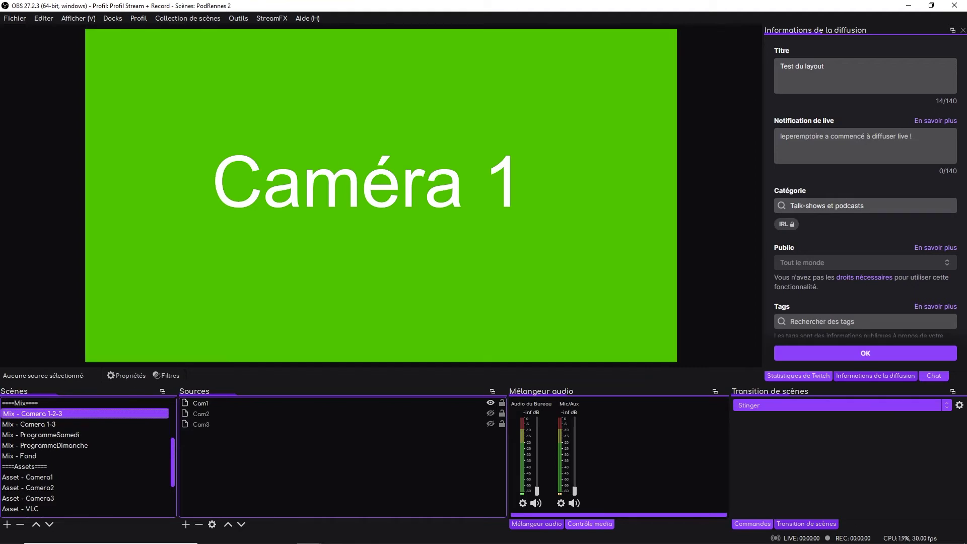
# Switch to Firefox, look over the OBS Lua Source toggler resource page, and move the browser window out of view
pyautogui.hotkey('alt', 'Tab')
pyautogui.click(584, 57)
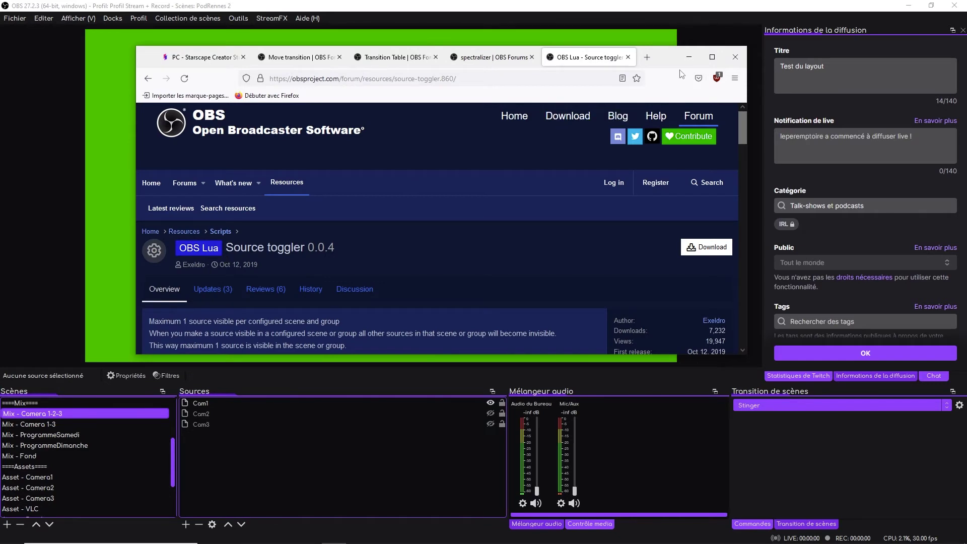
pyautogui.moveTo(667, 55); pyautogui.dragTo(966, 56)
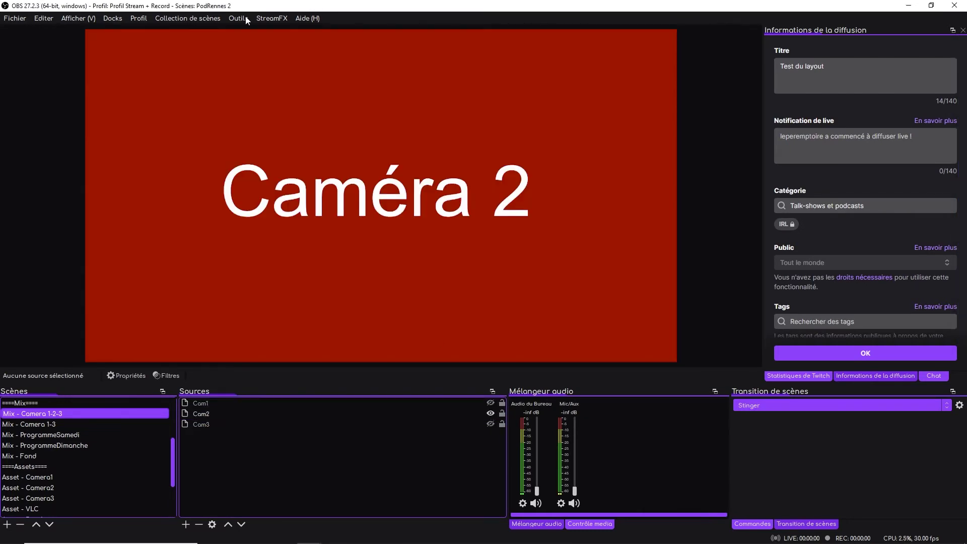
# Open the Scripts window, examine the scenes configured for source-toggler.lua, and close the window
pyautogui.click(247, 19)
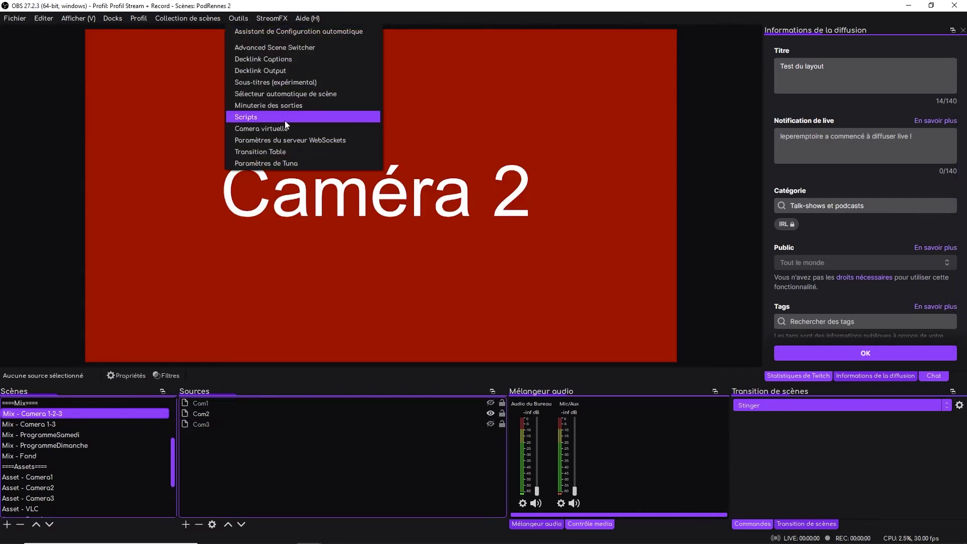
pyautogui.click(263, 125)
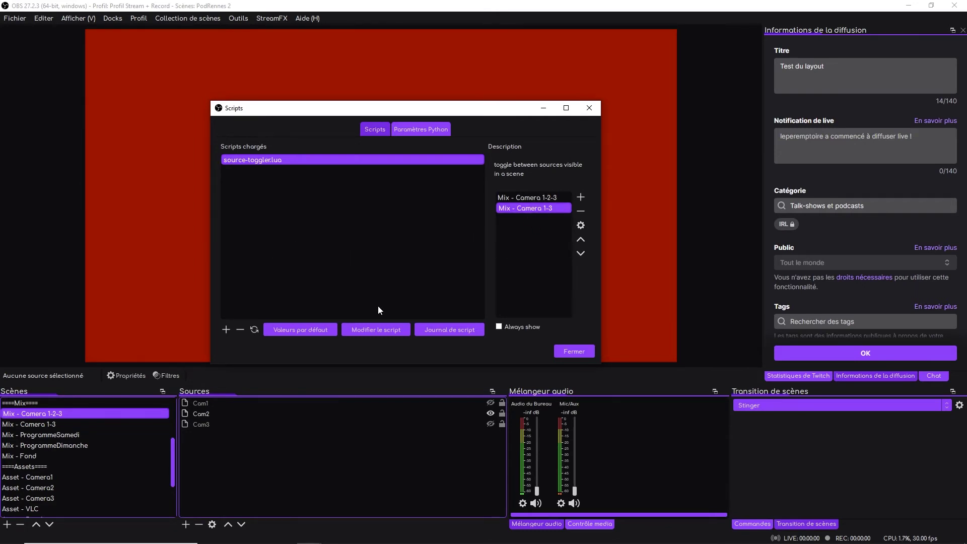
pyautogui.click(574, 351)
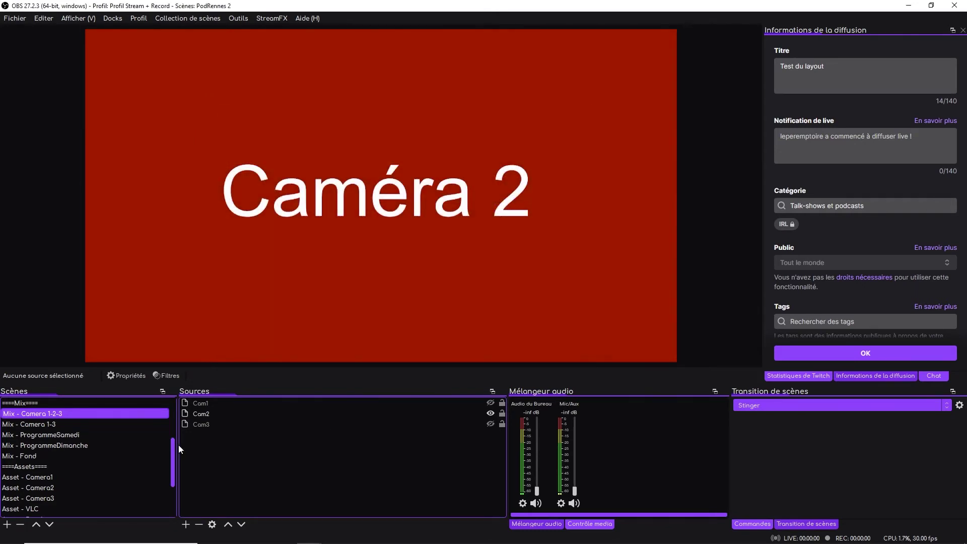
# Go through the Live Fullscreen, Live Mono Cam + Chat and Live Dual Cam scenes to compare their camera layouts
pyautogui.scroll(3, 114, 467)
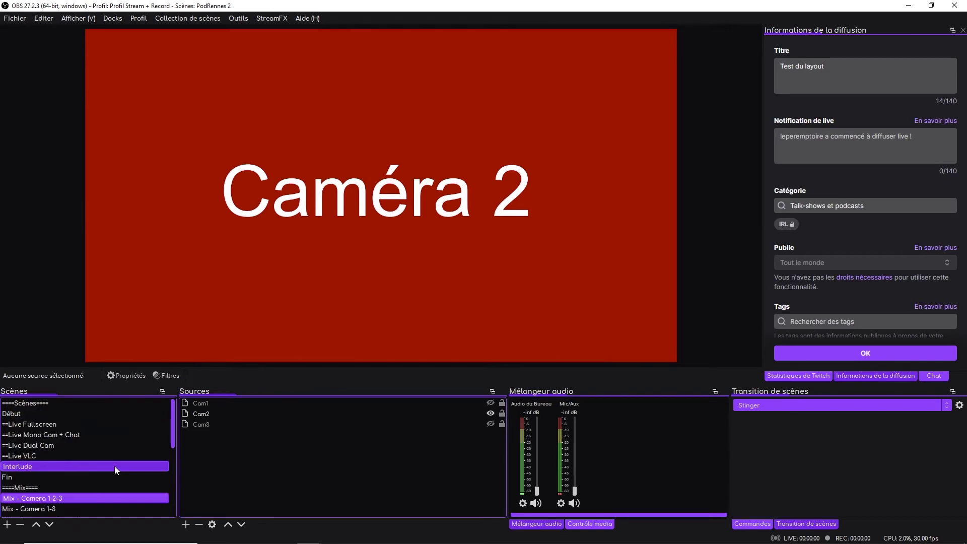
pyautogui.click(31, 424)
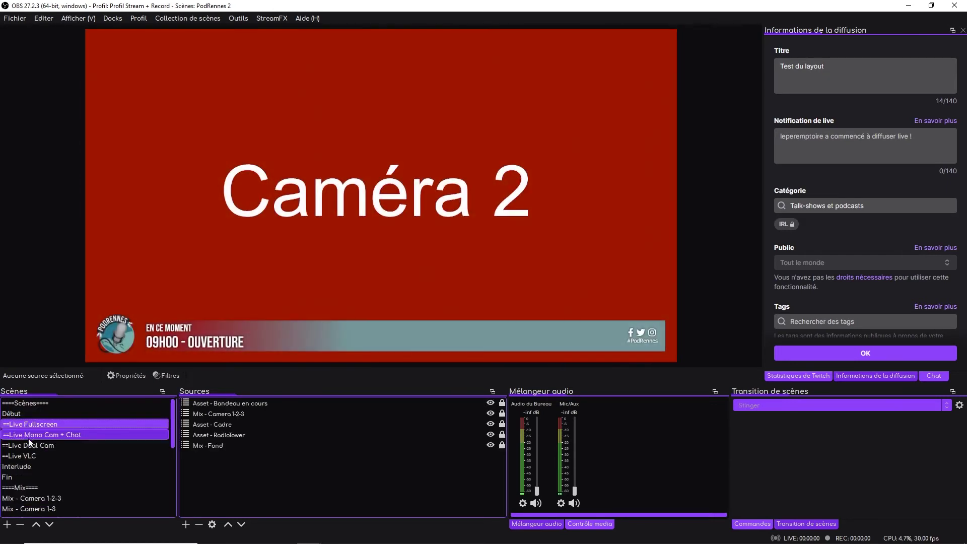
pyautogui.click(69, 435)
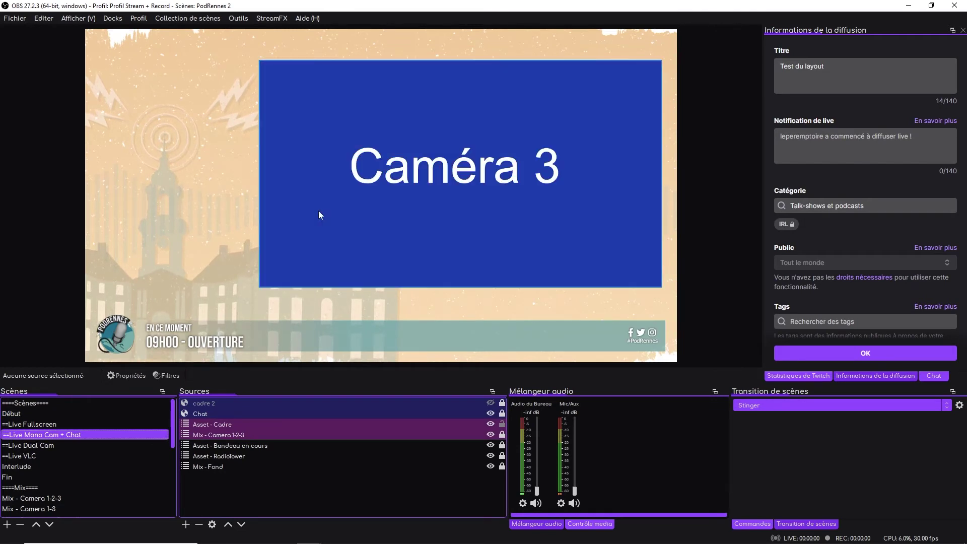
pyautogui.click(49, 446)
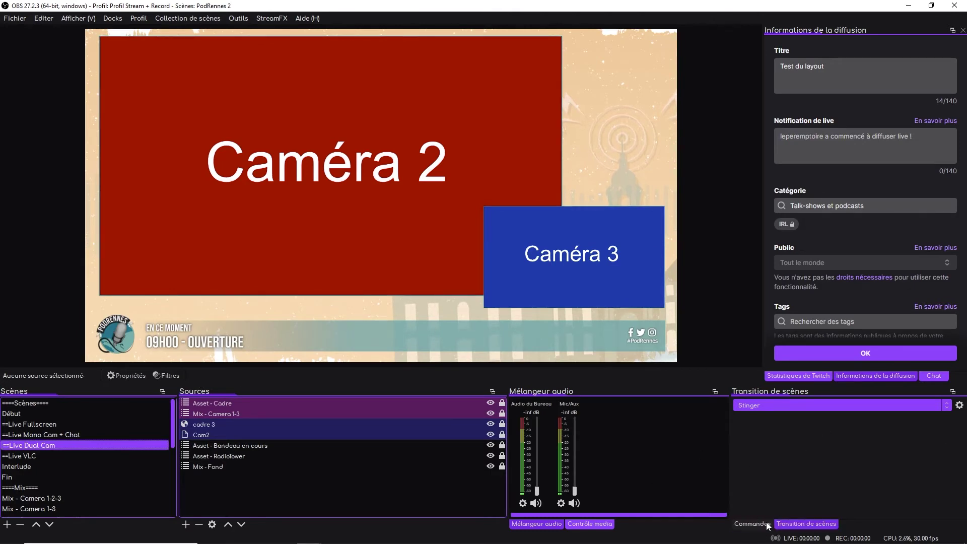
# Open the hotkey settings, examine the shortcuts for the Mix - Camera 1-2-3 and Mix - Camera 1-3 sources, and close the settings
pyautogui.click(751, 524)
pyautogui.click(786, 467)
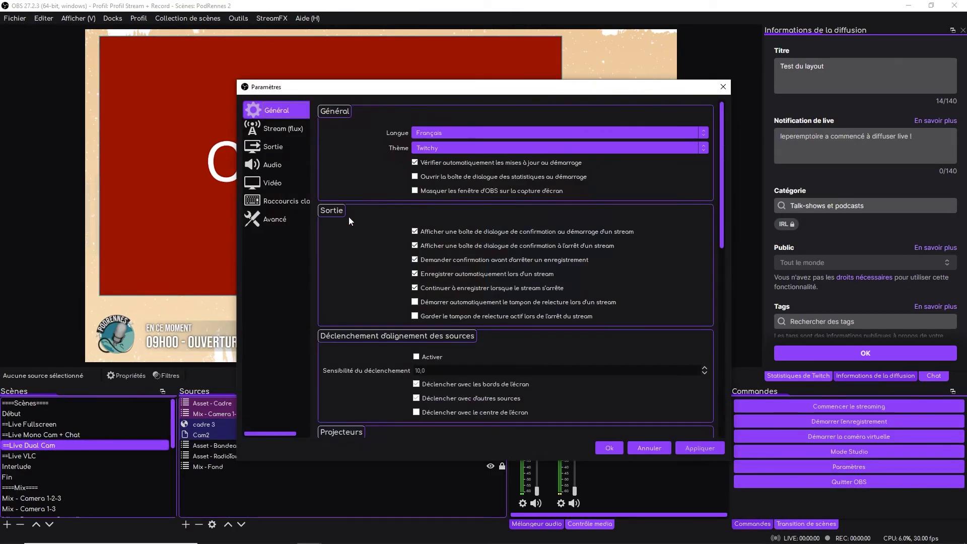
pyautogui.click(282, 201)
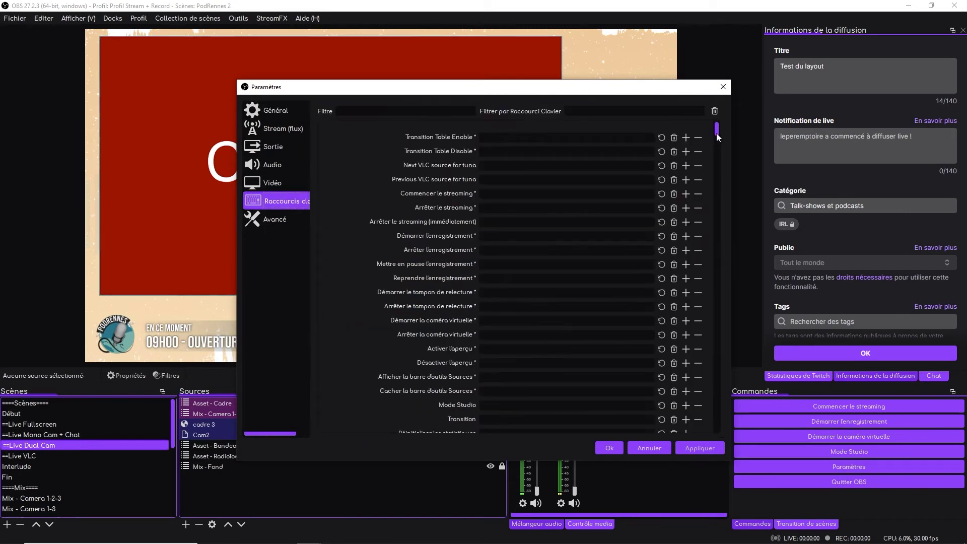
pyautogui.moveTo(718, 137); pyautogui.dragTo(690, 292)
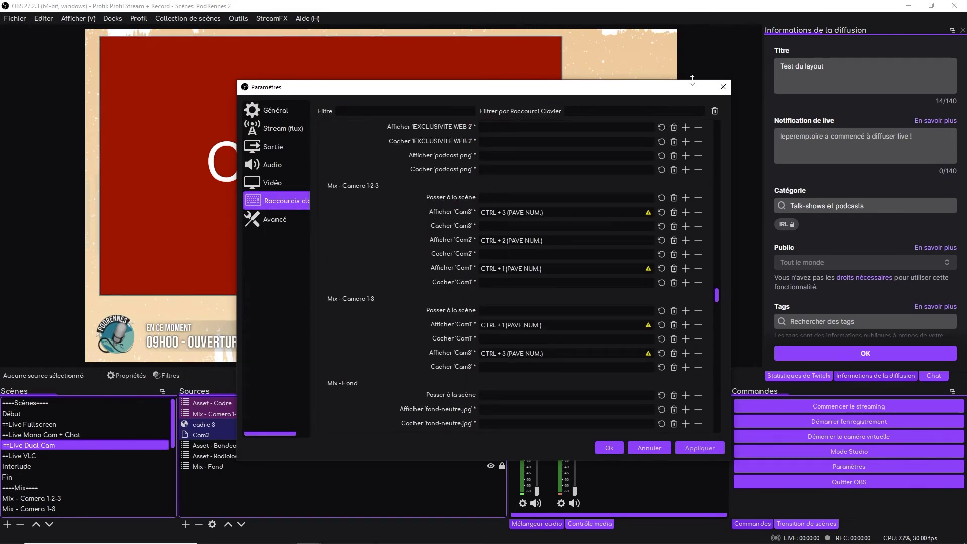
pyautogui.click(723, 87)
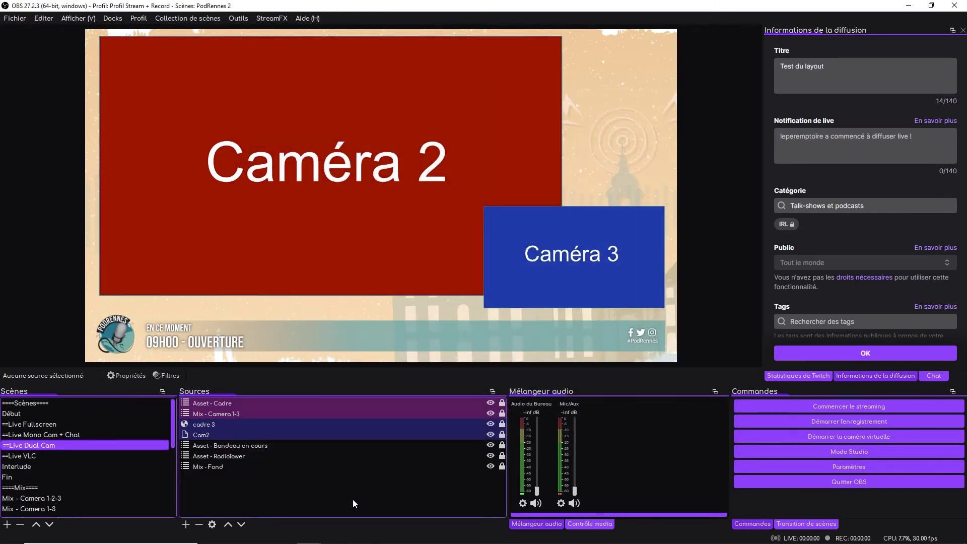
# Switch the camera to Caméra 1 and back to Caméra 3 in Live Dual Cam, and repeat this in Live Mono Cam + Chat
pyautogui.press('1')
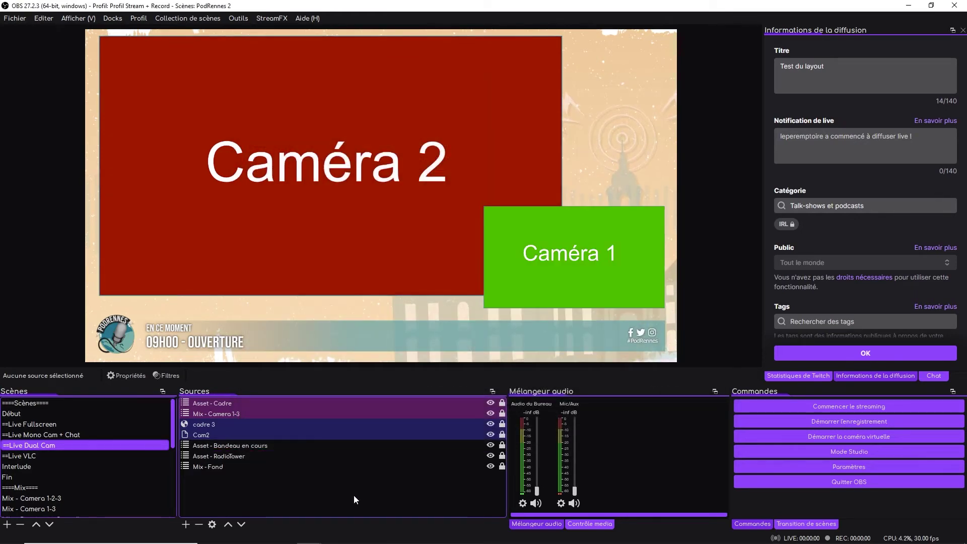
pyautogui.press('3')
pyautogui.click(71, 436)
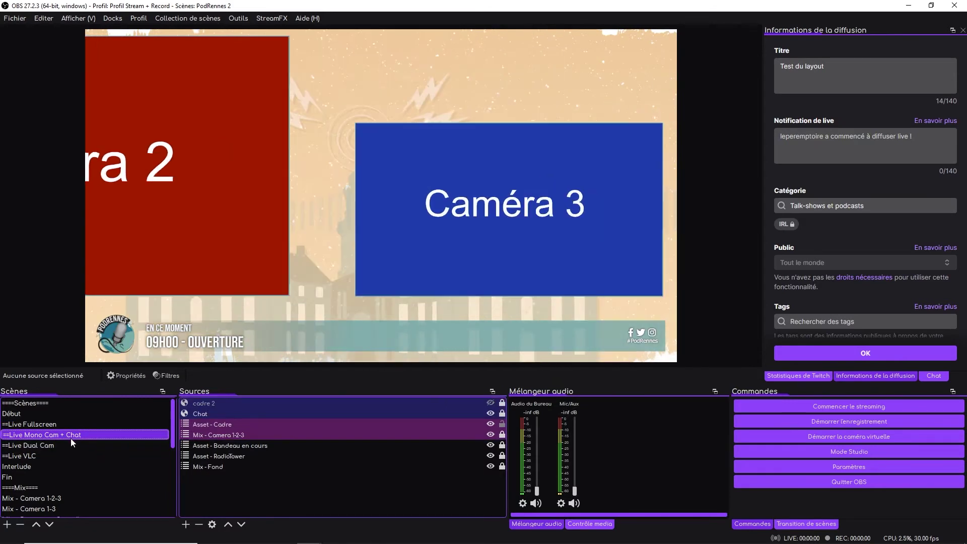
pyautogui.press('1')
pyautogui.press('3')
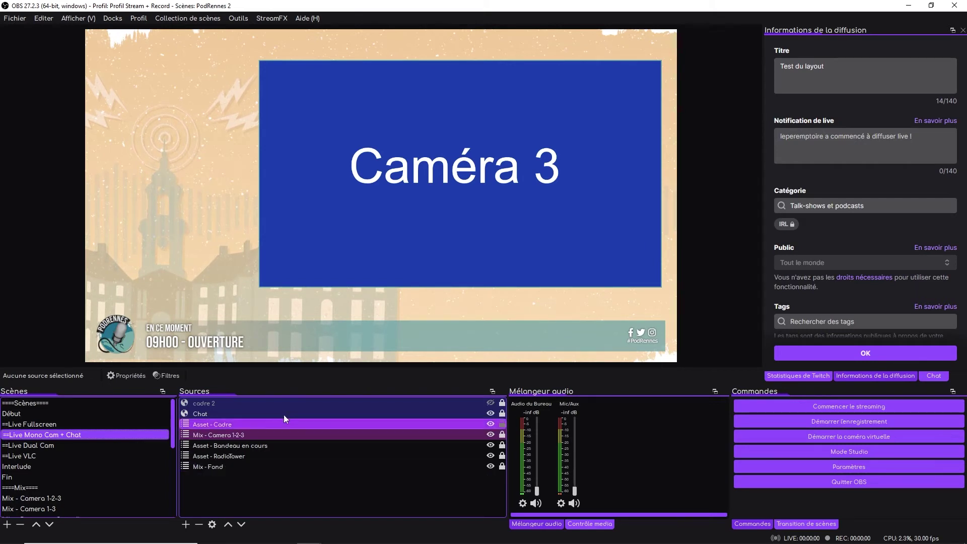
# Show the scene transition controls, display the Interlude scene and return to Live Mono Cam + Chat
pyautogui.click(786, 524)
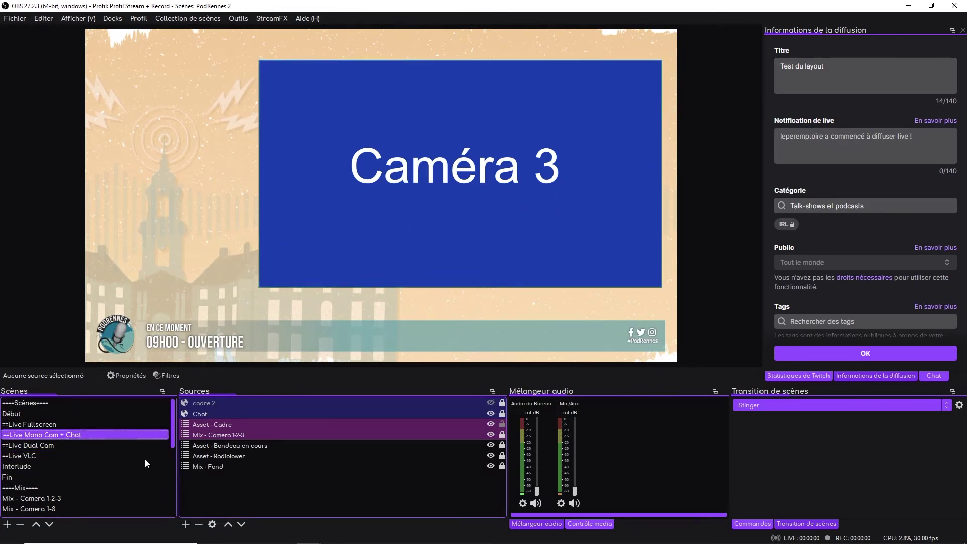
pyautogui.click(51, 470)
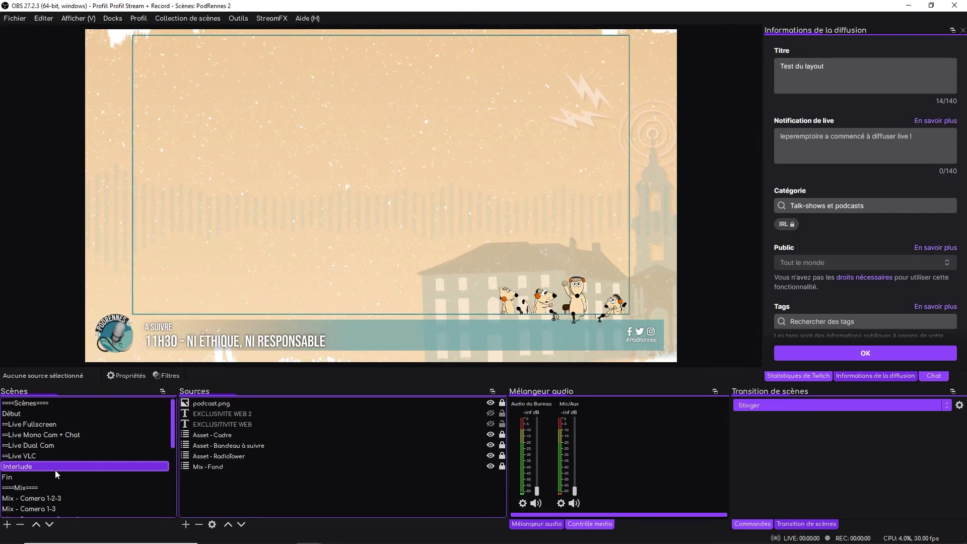
pyautogui.click(23, 434)
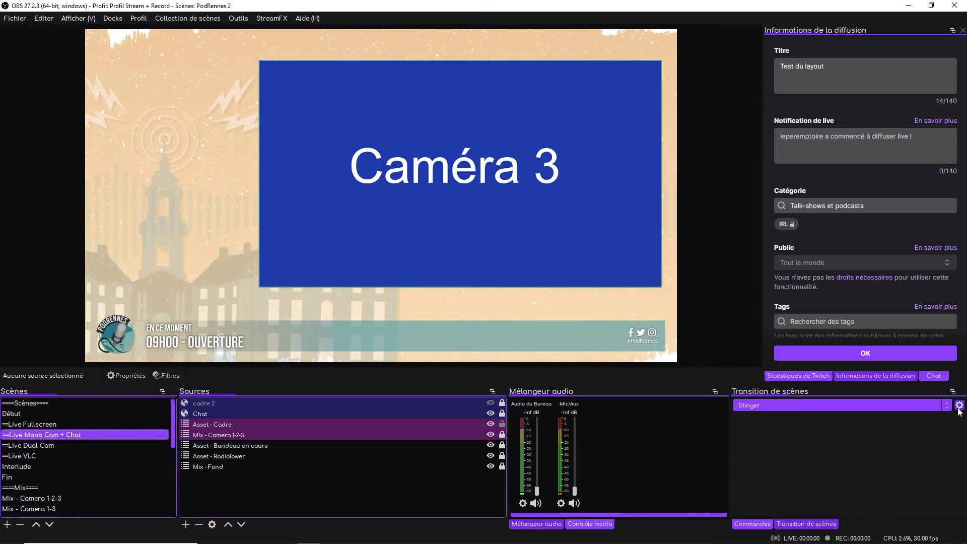
# Set the scene transition to Move, view its properties and close them
pyautogui.click(949, 407)
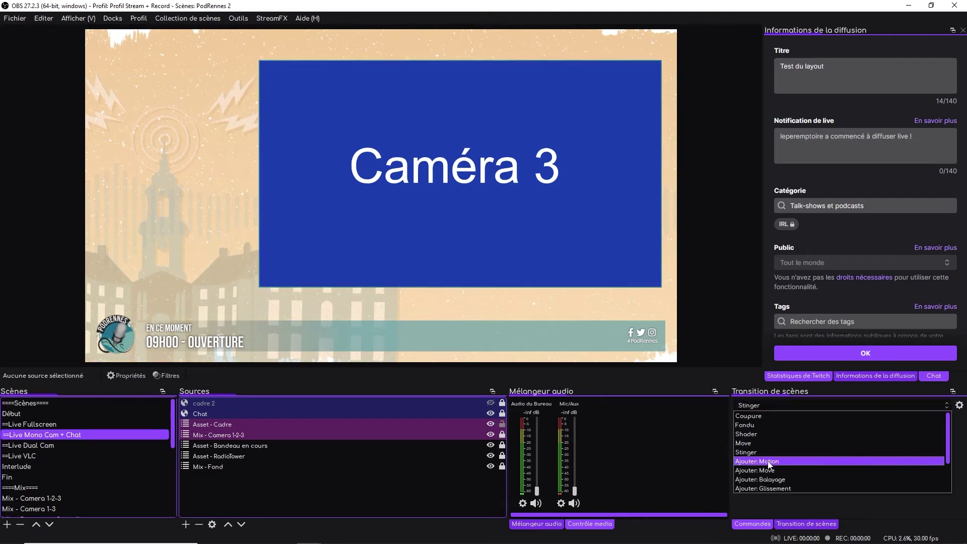
pyautogui.click(786, 444)
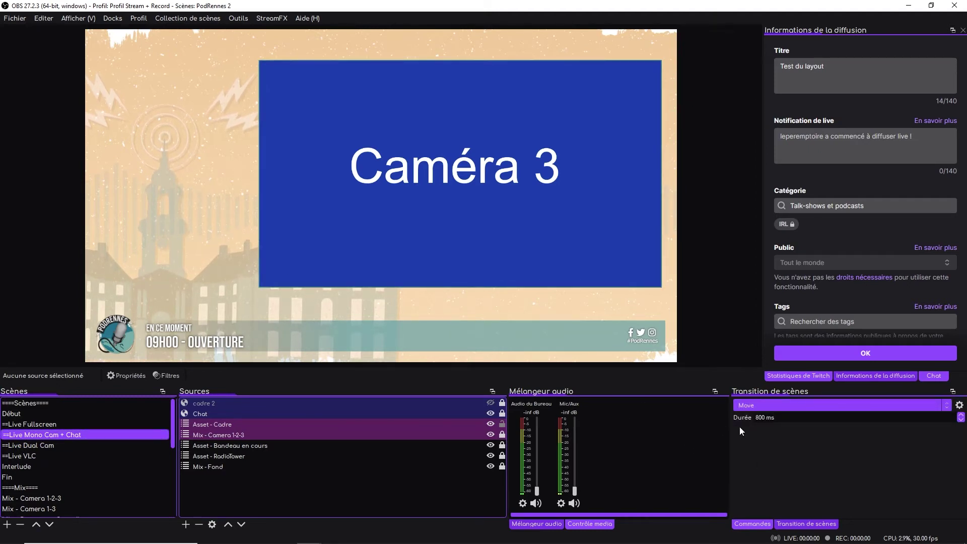
pyautogui.click(959, 406)
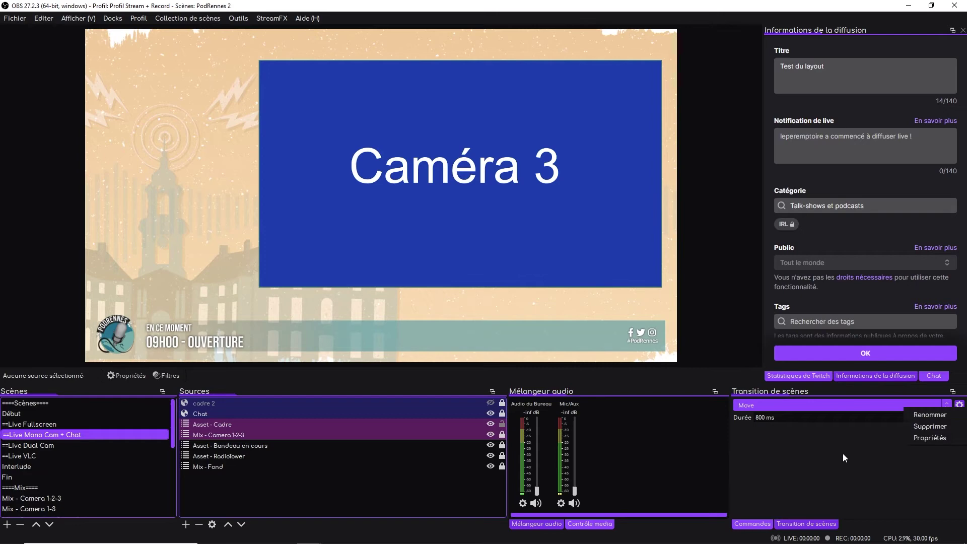
pyautogui.click(924, 440)
pyautogui.click(750, 55)
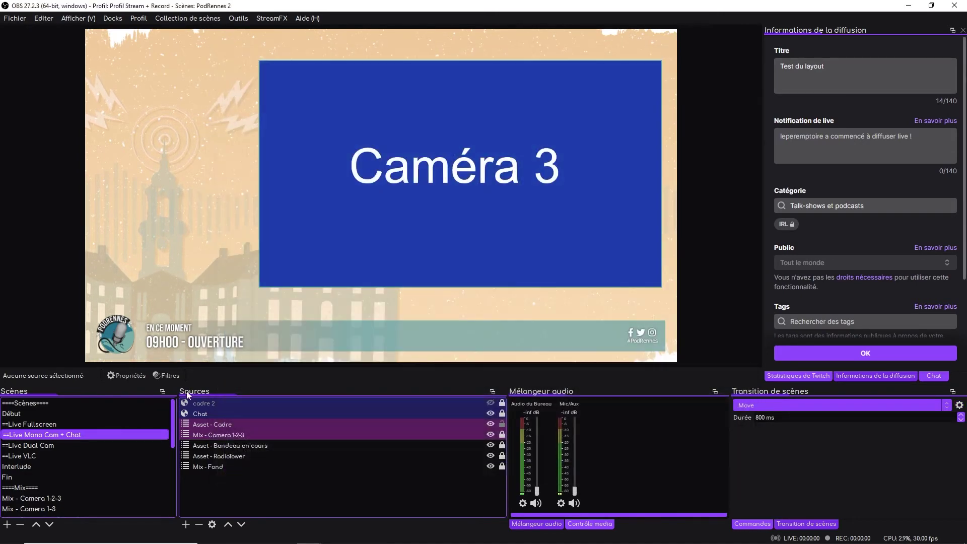
# Switch back and forth between the Live Fullscreen, Mono Cam + Chat, Dual Cam and VLC scenes to preview the Move transition
pyautogui.click(41, 424)
pyautogui.click(41, 435)
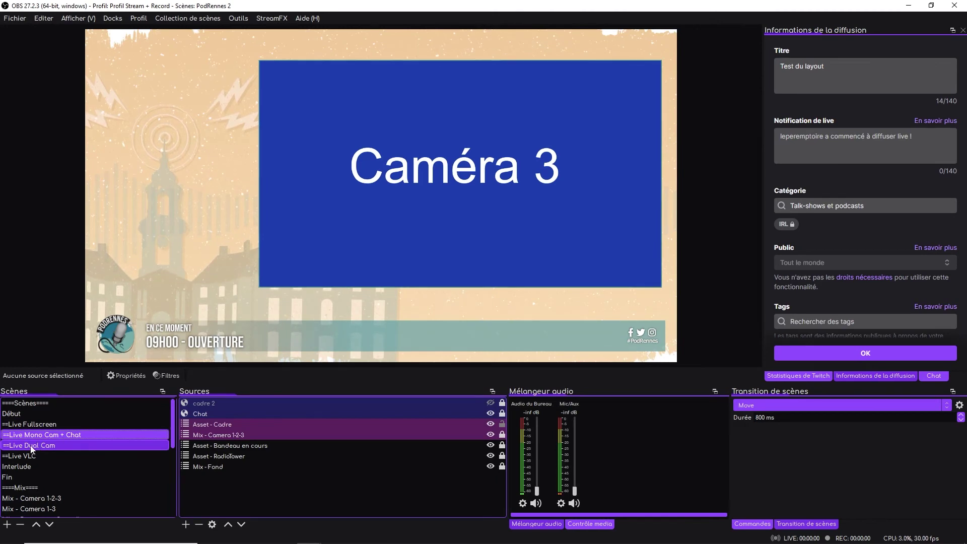
pyautogui.click(36, 448)
pyautogui.click(36, 455)
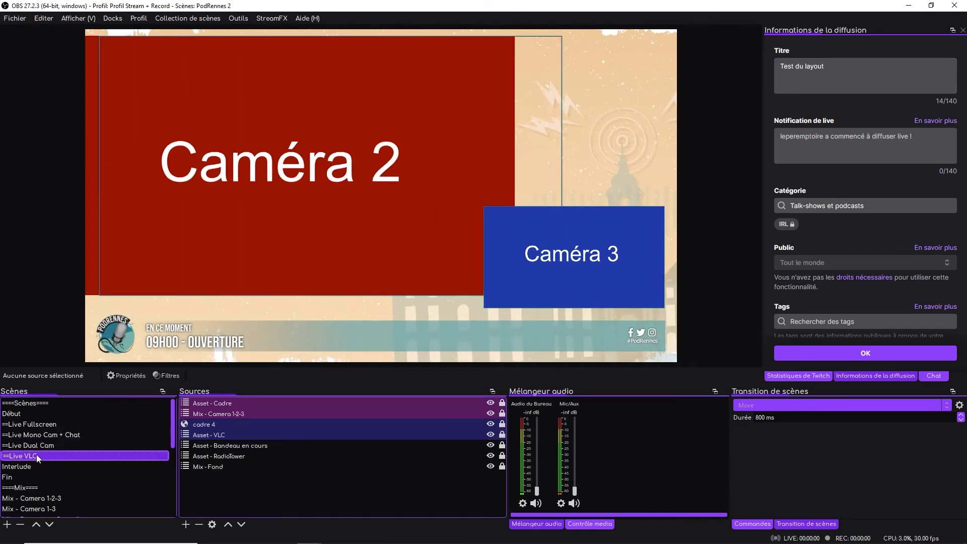
pyautogui.click(49, 446)
pyautogui.click(65, 434)
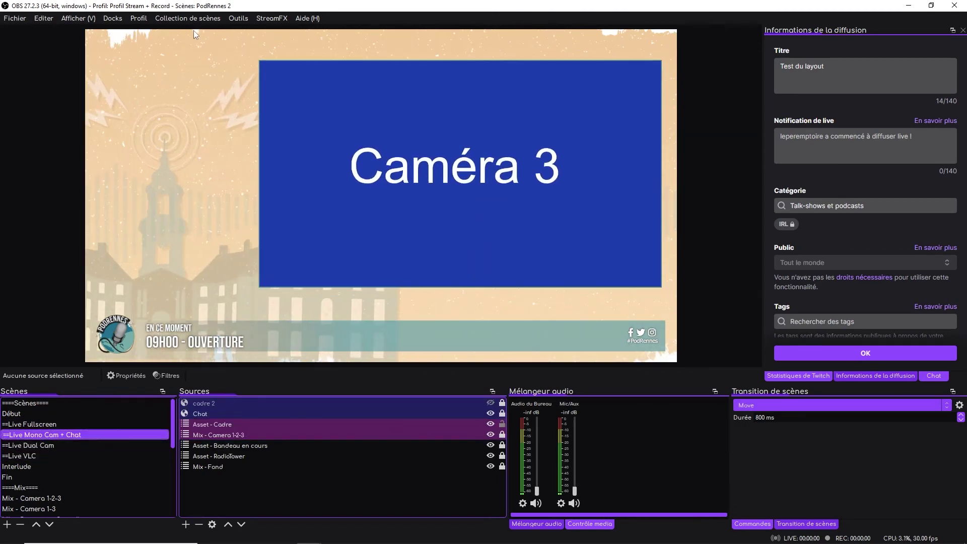
# Open the Transition Table, examine the transitions defined between the live scenes, and close it
pyautogui.click(238, 18)
pyautogui.click(272, 151)
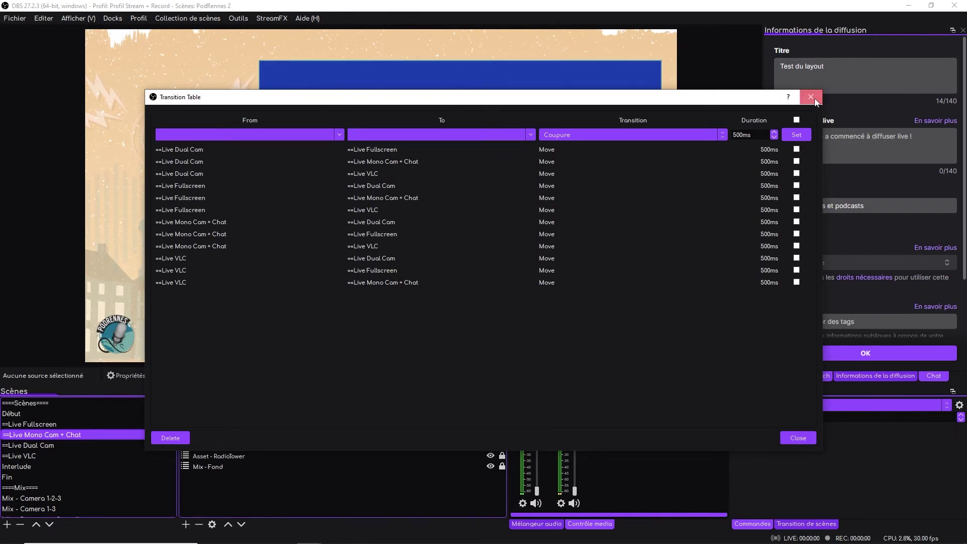
pyautogui.press('Escape')
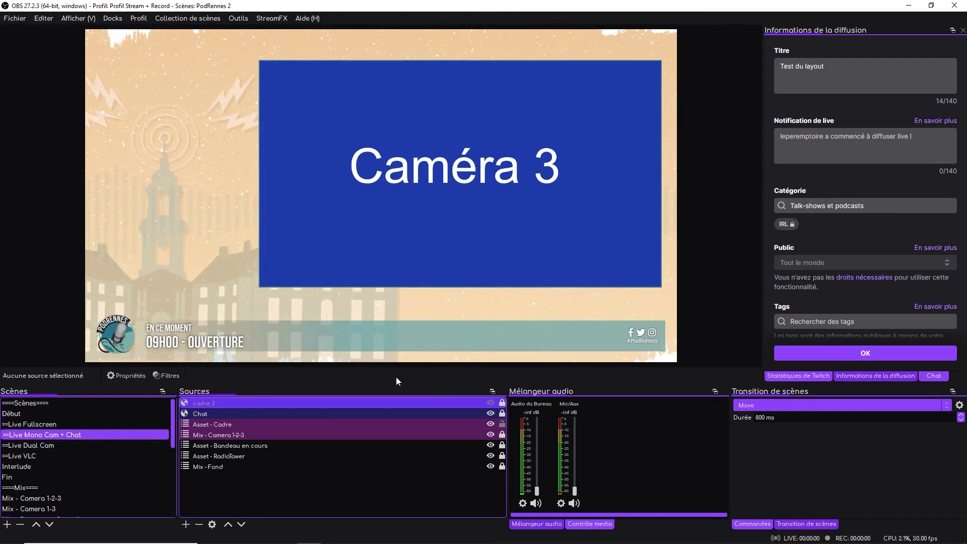
# Show the stream chat, accept the chat rules and post the message "test"
pyautogui.click(932, 374)
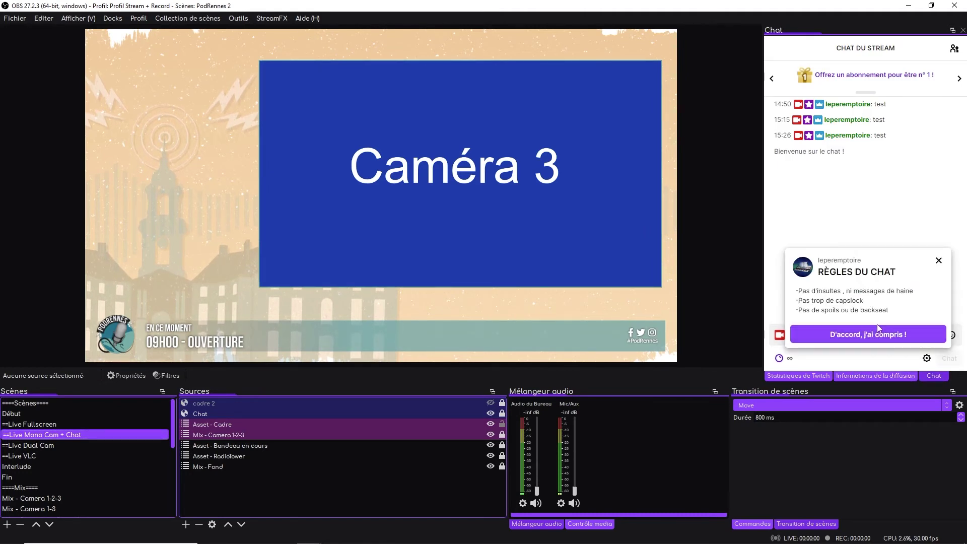
pyautogui.click(870, 335)
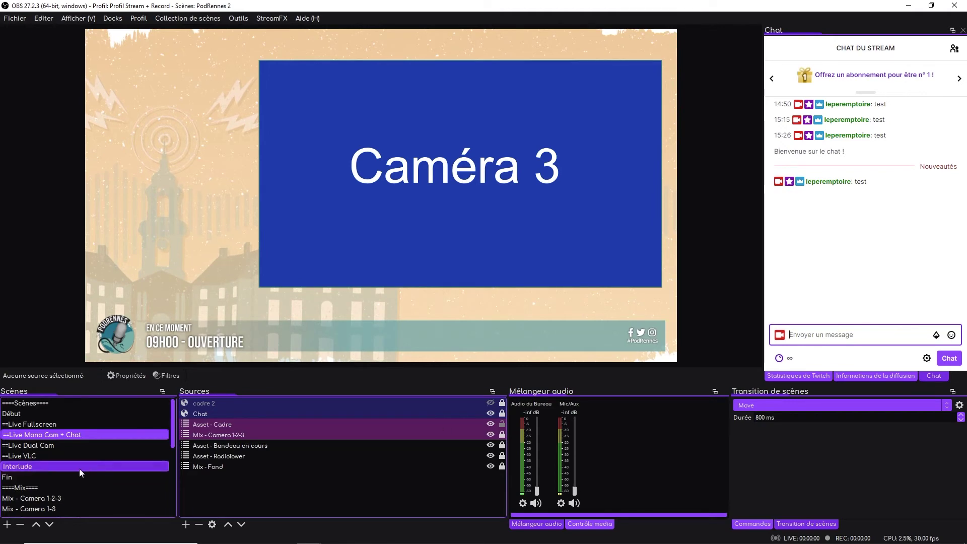
# Replace the channel name in the Chat source's URL with the streamer's own Twitch channel, review the custom CSS and apply the properties
pyautogui.doubleClick(216, 414)
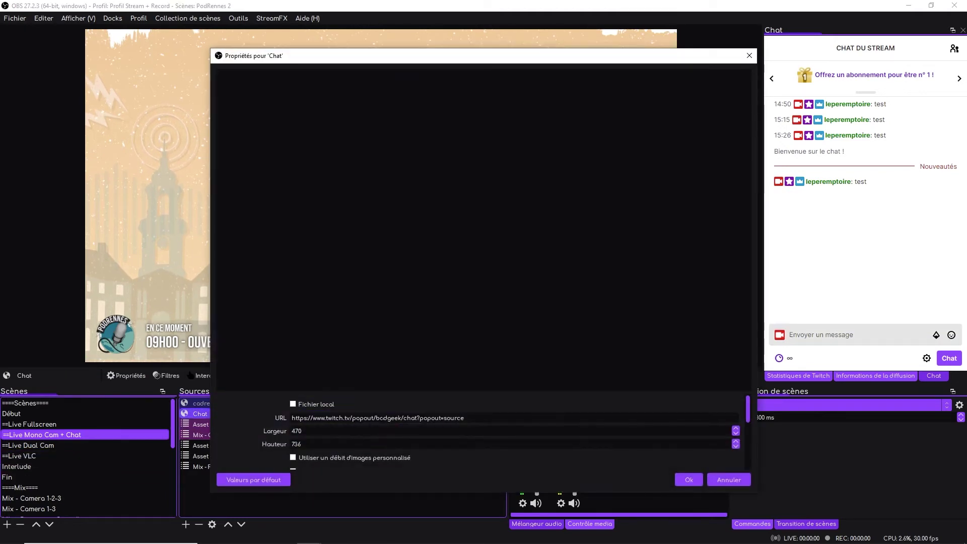
pyautogui.moveTo(377, 418); pyautogui.dragTo(399, 417)
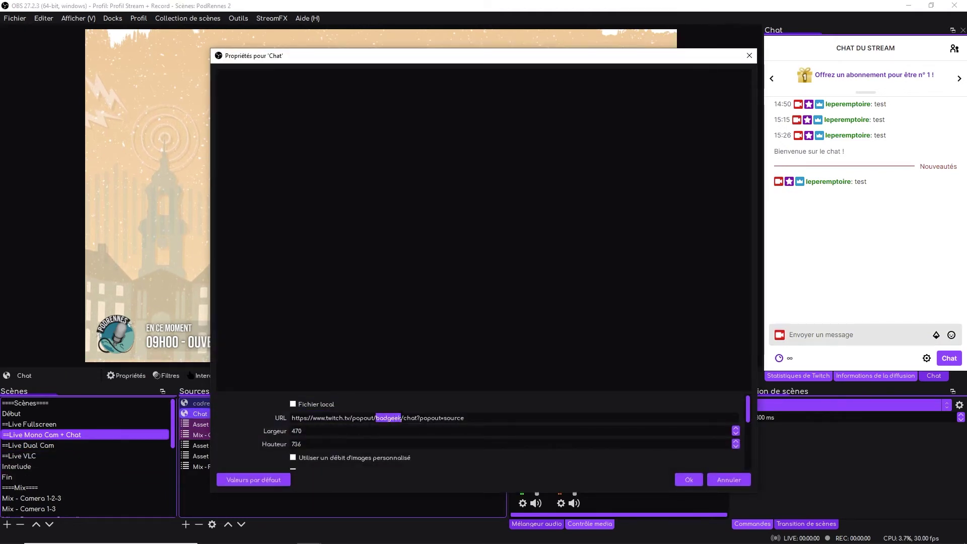
pyautogui.write('leperempto')
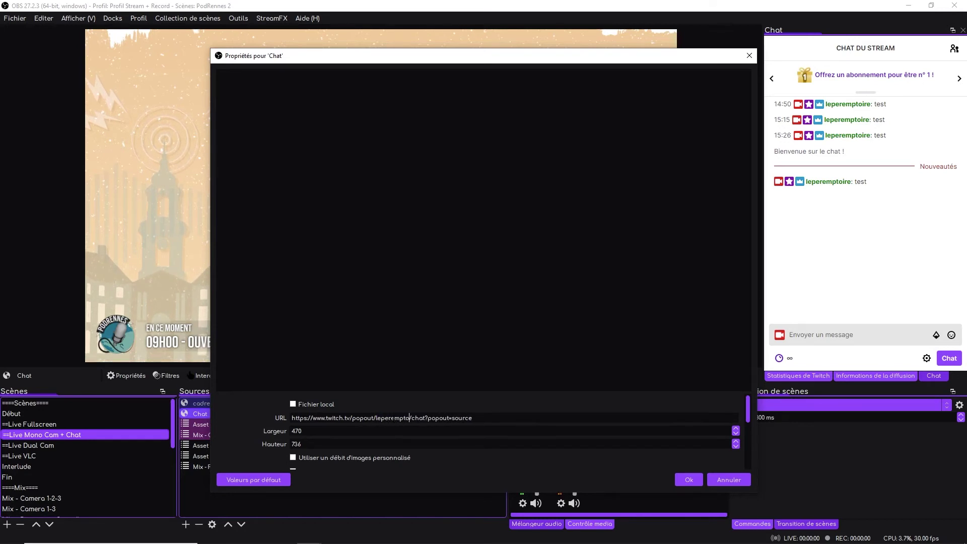
pyautogui.write('ire')
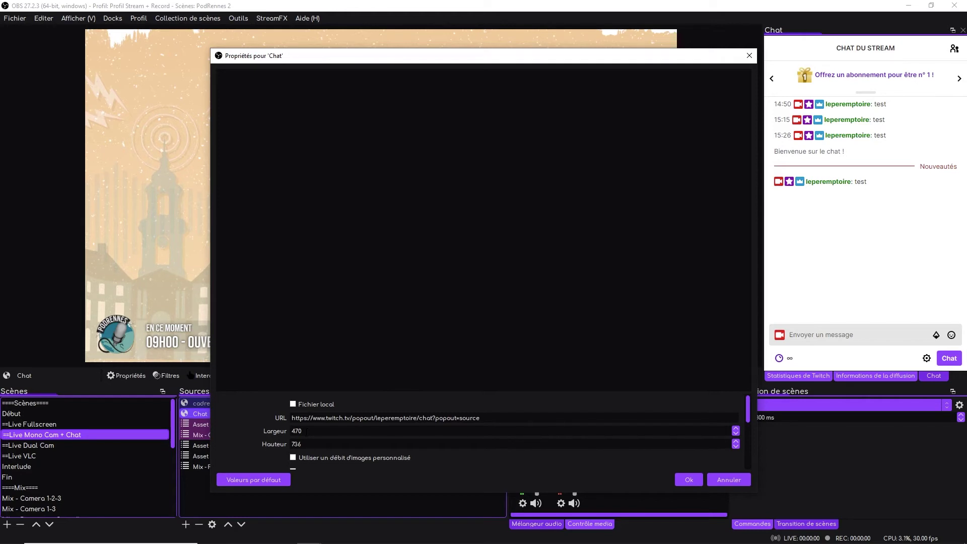
pyautogui.scroll(-2, 491, 386)
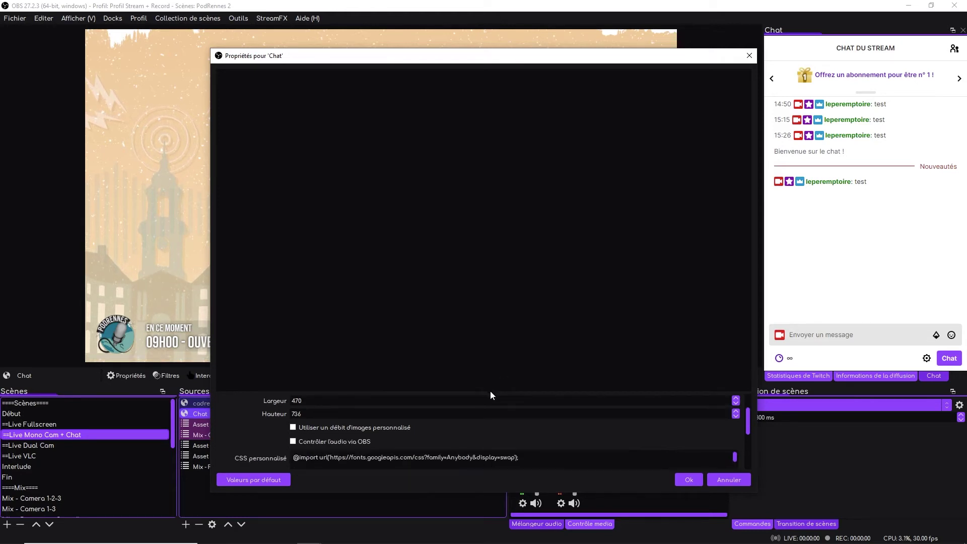
pyautogui.moveTo(491, 392); pyautogui.dragTo(490, 148)
pyautogui.scroll(-8, 385, 295)
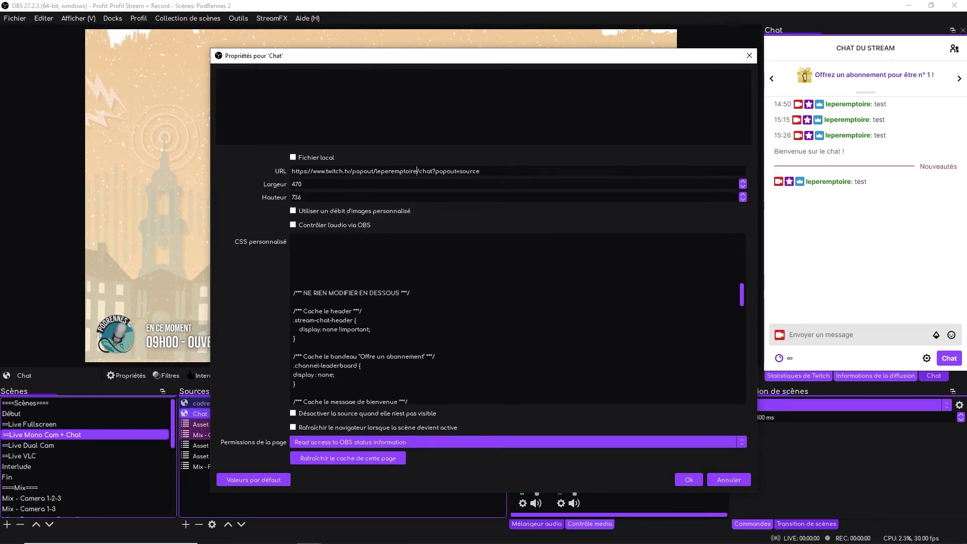
pyautogui.scroll(8, 384, 295)
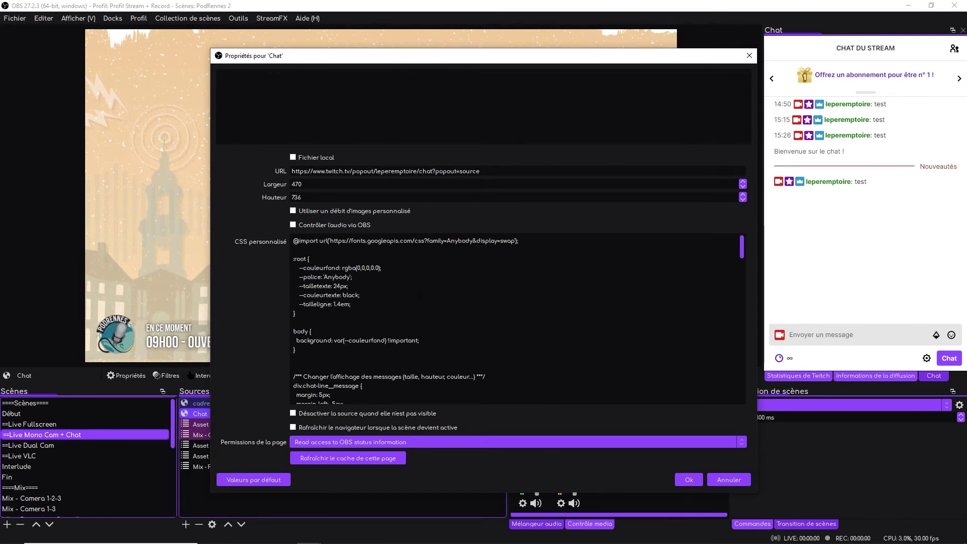
pyautogui.click(688, 480)
# Post the message "test" in the stream chat to try out the styled Chat source
pyautogui.click(862, 333)
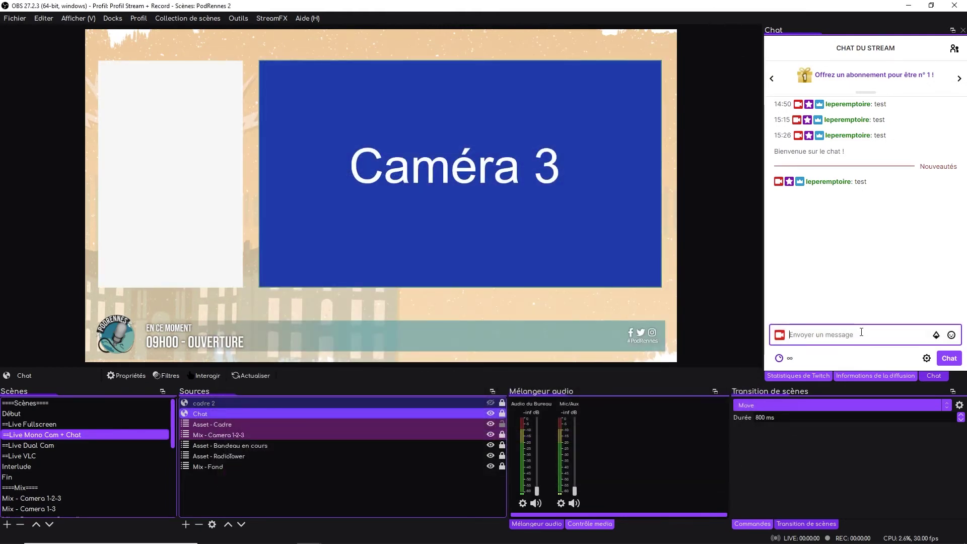
pyautogui.write('test')
pyautogui.press('Return')
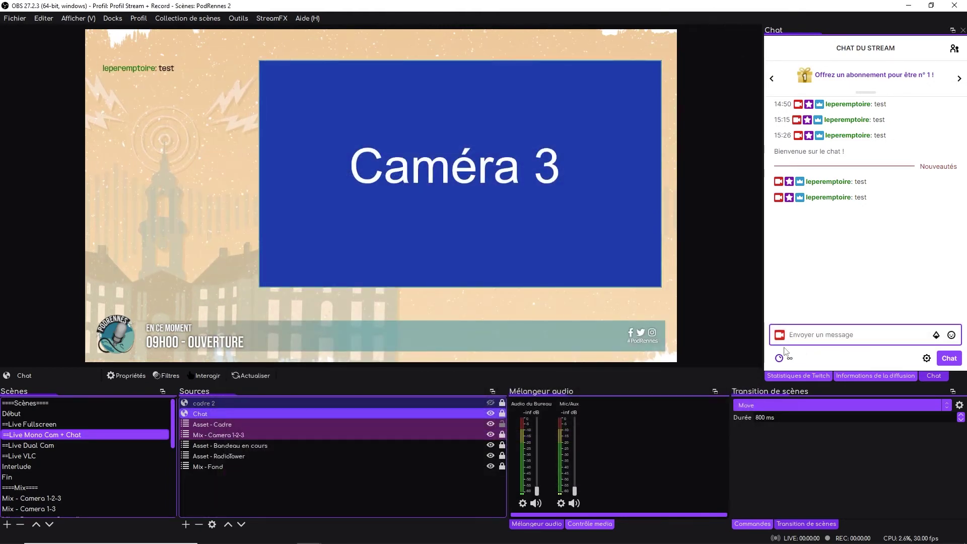
# Delete all of the Chat source's custom CSS and apply the properties
pyautogui.doubleClick(220, 413)
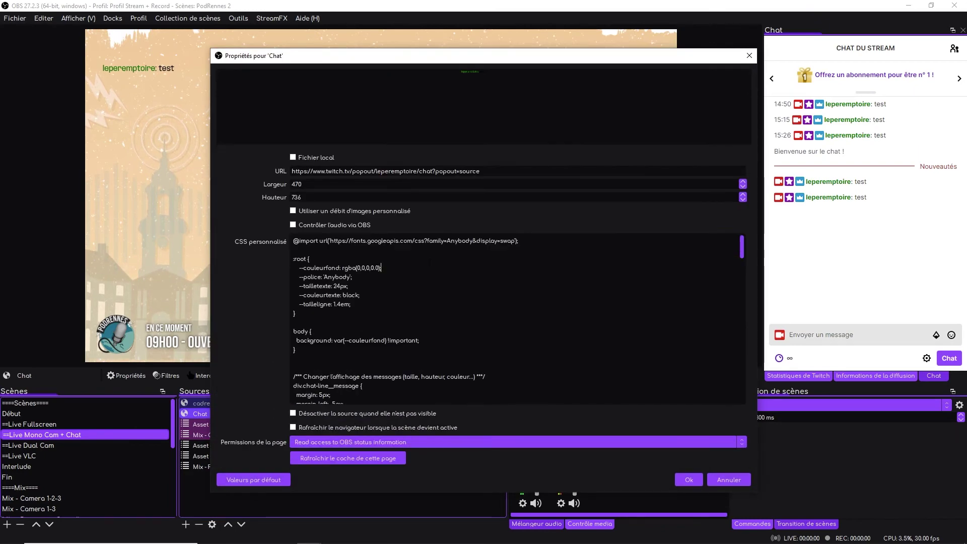
pyautogui.hotkey('ctrl', 'a')
pyautogui.press('BackSpace')
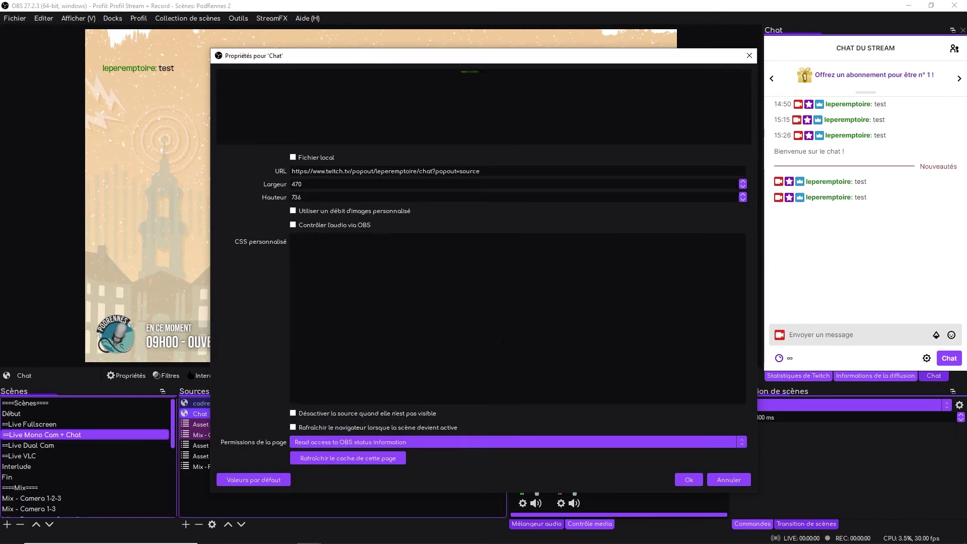
pyautogui.click(689, 479)
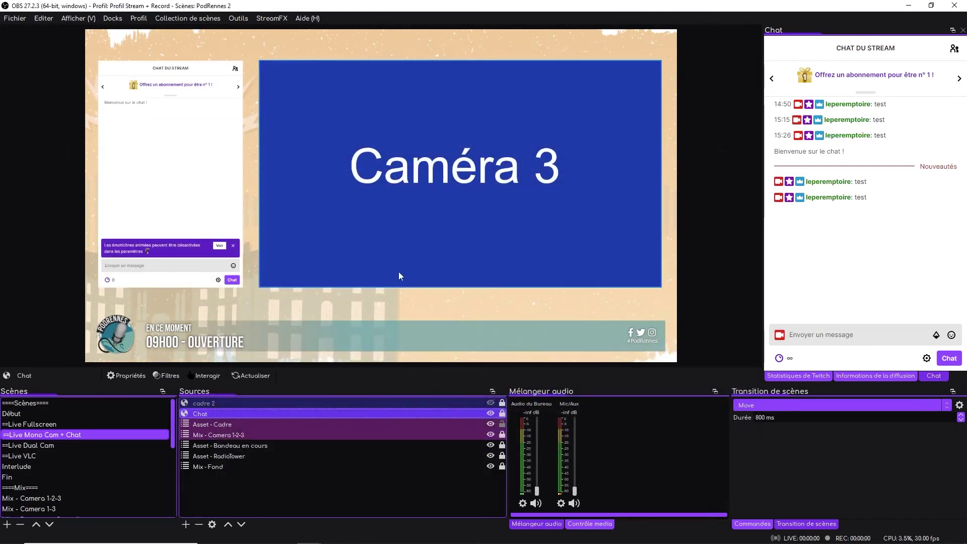
# Post the message "dsfs" in the stream chat to preview the unstyled Chat source
pyautogui.click(884, 329)
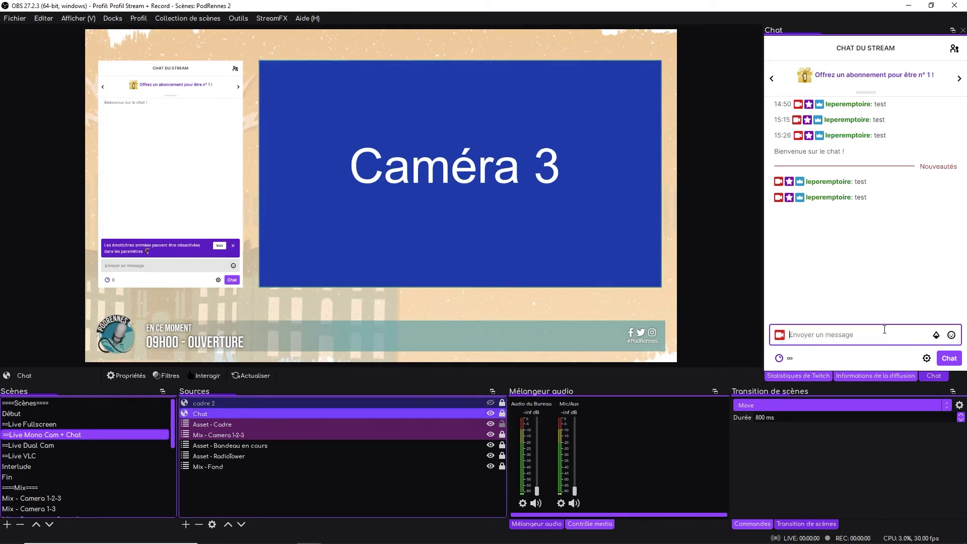
pyautogui.write('dsfs')
pyautogui.press('Return')
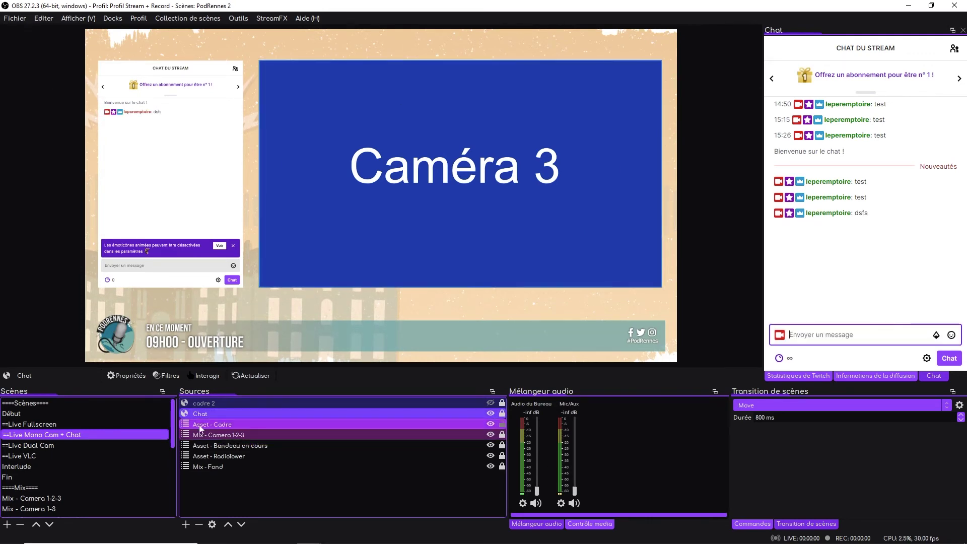
# Restore the full custom CSS in the Chat source's properties and apply it
pyautogui.doubleClick(221, 413)
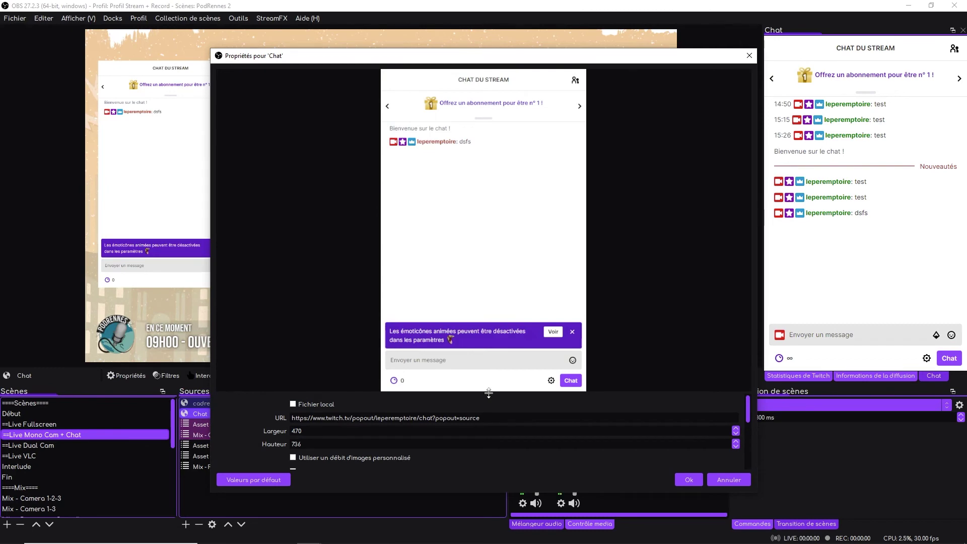
pyautogui.moveTo(489, 392); pyautogui.dragTo(471, 149)
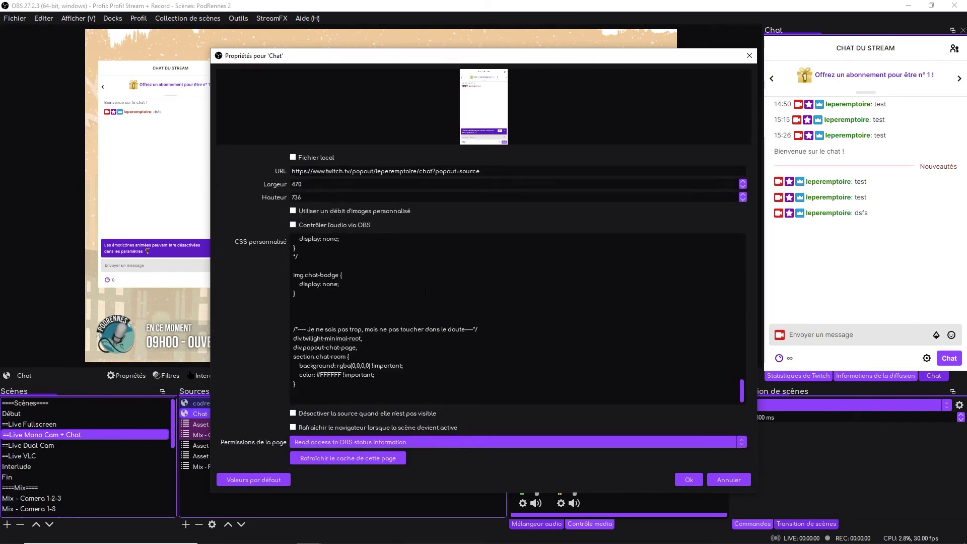
pyautogui.click(686, 477)
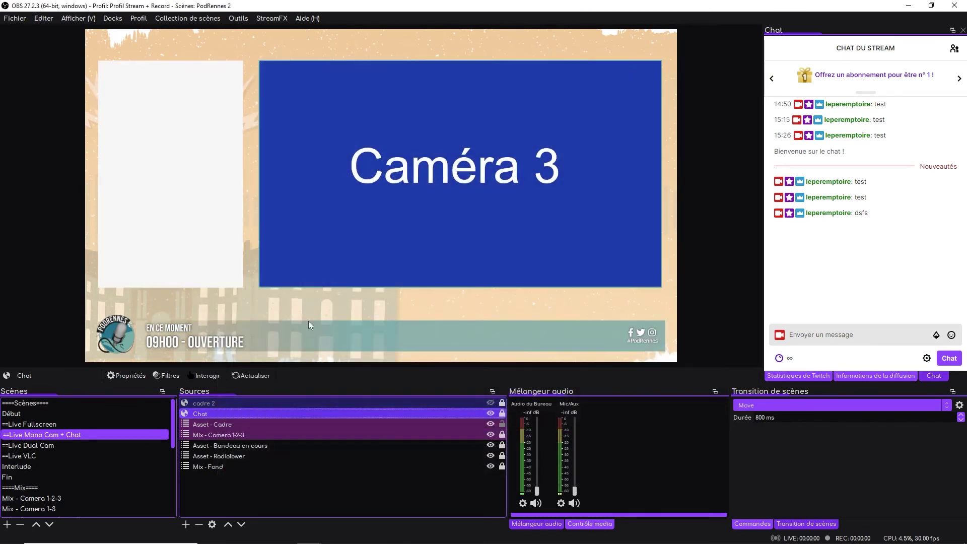
# Post the message "dsmkfjs" in the stream chat to check the restored styling
pyautogui.click(872, 334)
pyautogui.write('dsmkfjs')
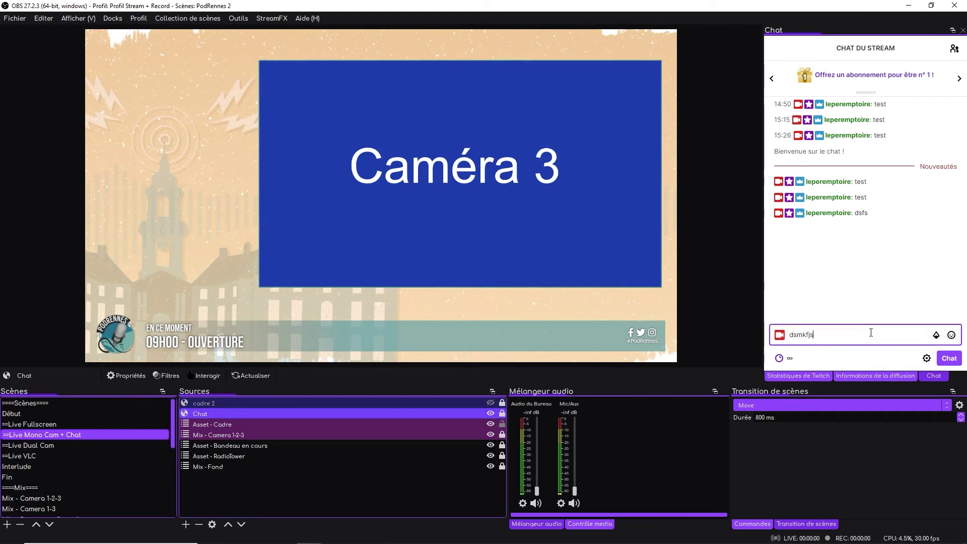
pyautogui.press('Return')
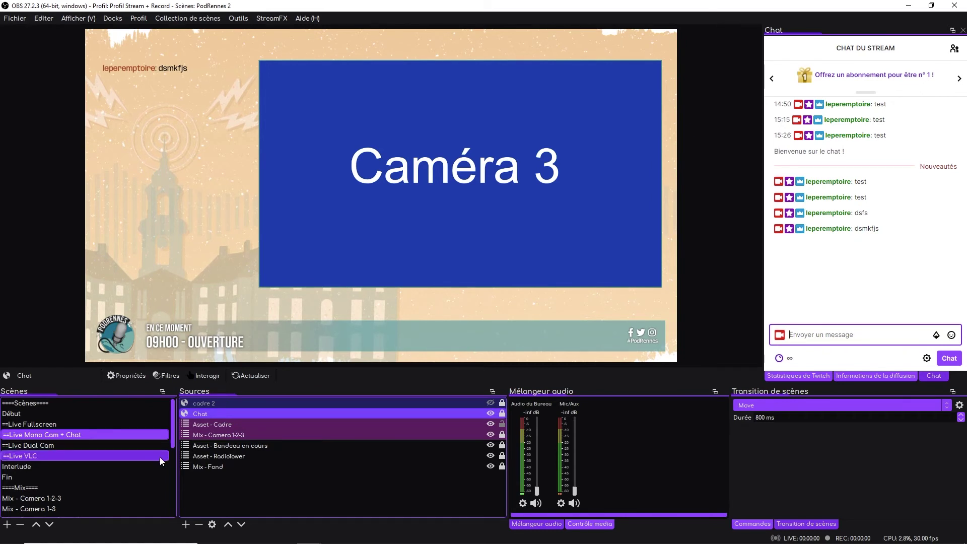
# Show the Asset - Bandeau en cours scene and select its banner source in the preview
pyautogui.scroll(-1, 115, 471)
pyautogui.scroll(-1, 81, 450)
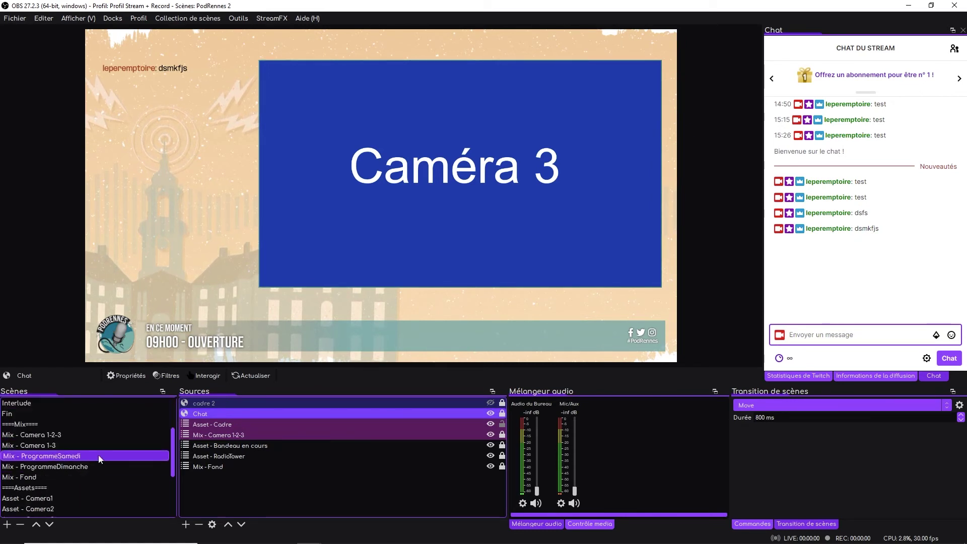
pyautogui.scroll(-2, 52, 476)
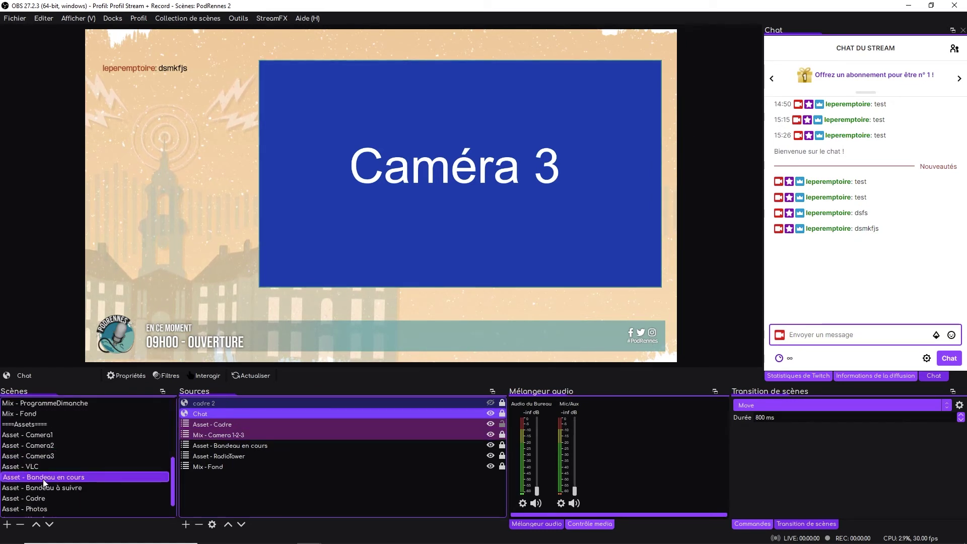
pyautogui.click(52, 479)
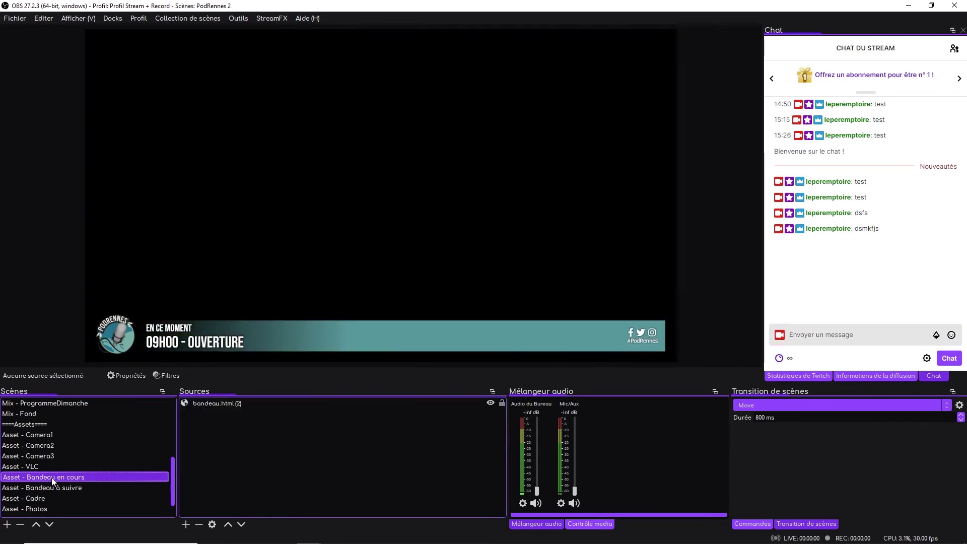
pyautogui.moveTo(421, 341); pyautogui.dragTo(405, 327)
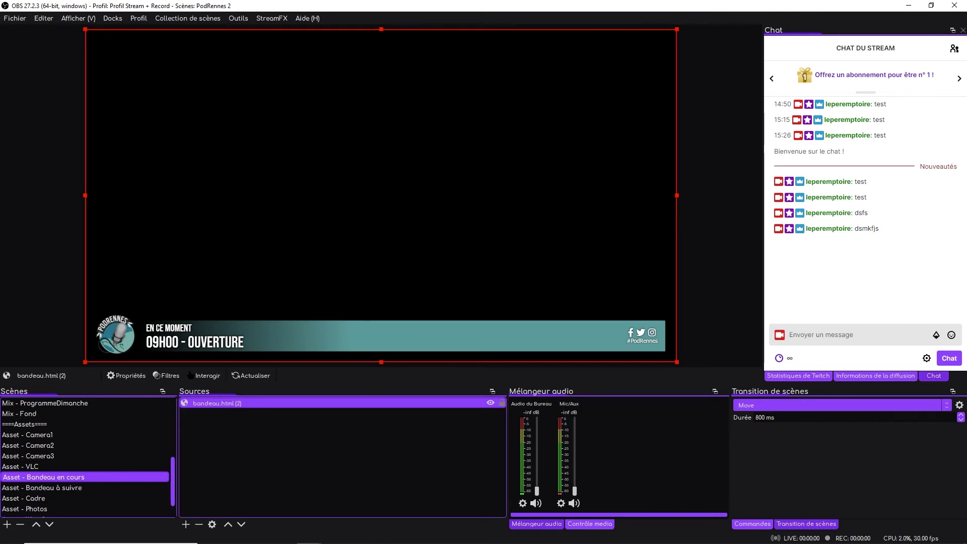
# Replace the bandeau.html (2) source with bandeau_en_cours.html from the bandeaux folder of overlay-podrennes
pyautogui.moveTo(966, 96); pyautogui.dragTo(426, 63)
pyautogui.doubleClick(428, 198)
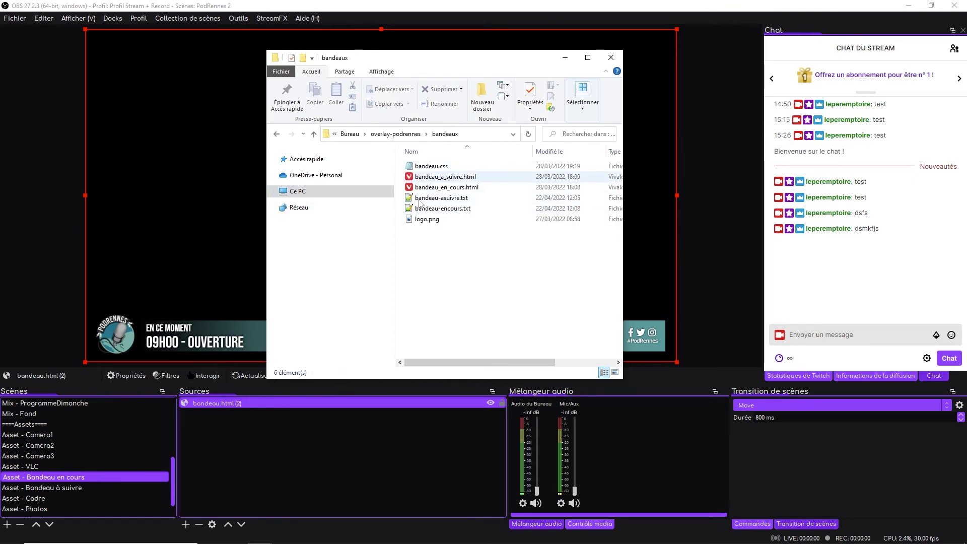
pyautogui.click(241, 403)
pyautogui.press('Delete')
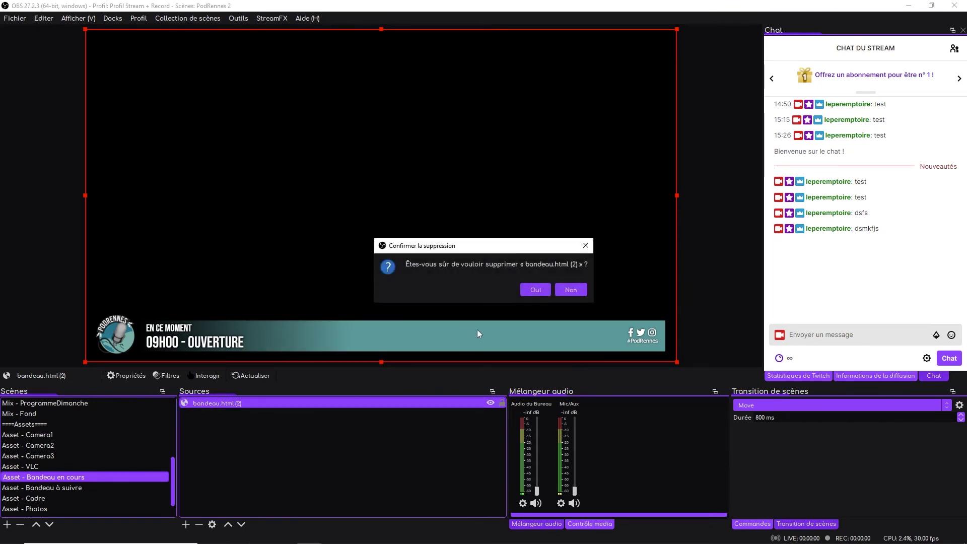
pyautogui.click(526, 292)
pyautogui.moveTo(267, 526)
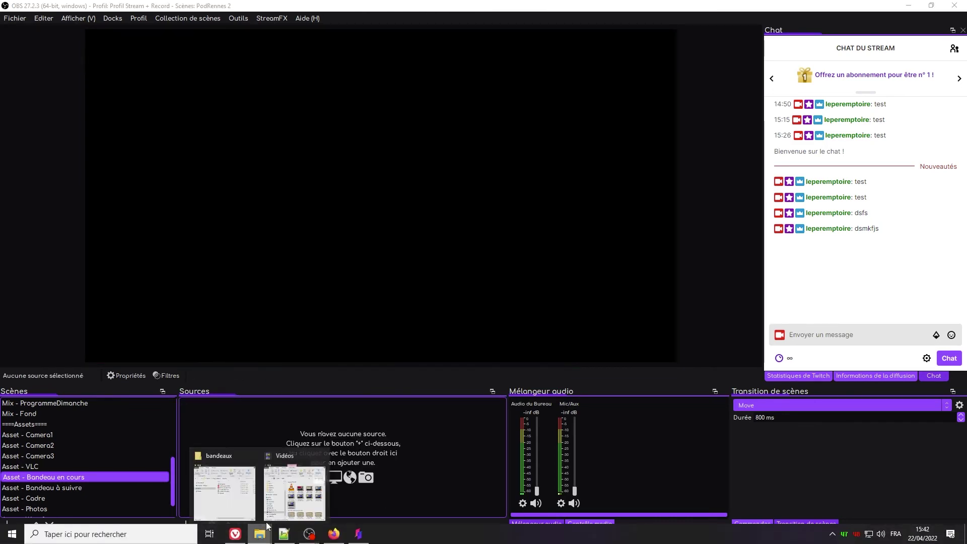
pyautogui.click(224, 491)
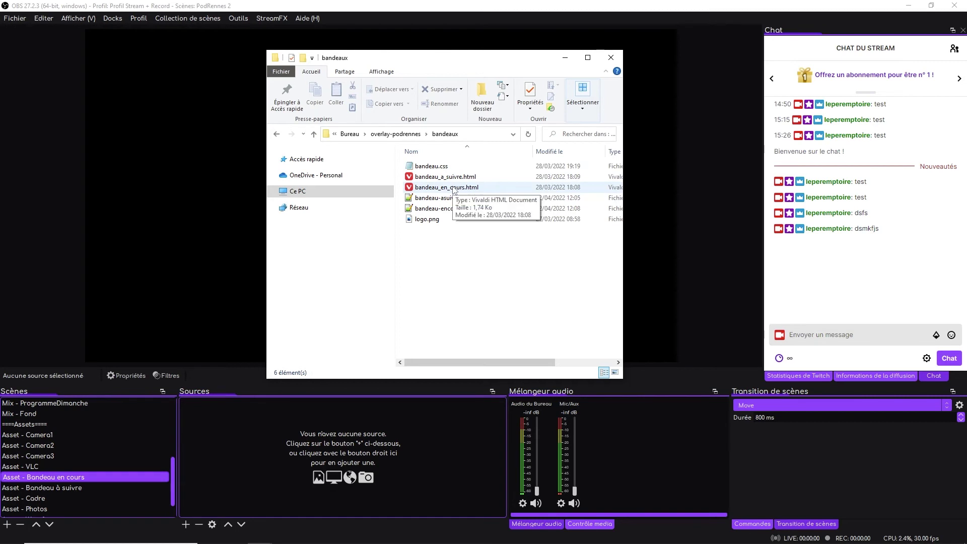
pyautogui.moveTo(455, 190); pyautogui.dragTo(289, 461)
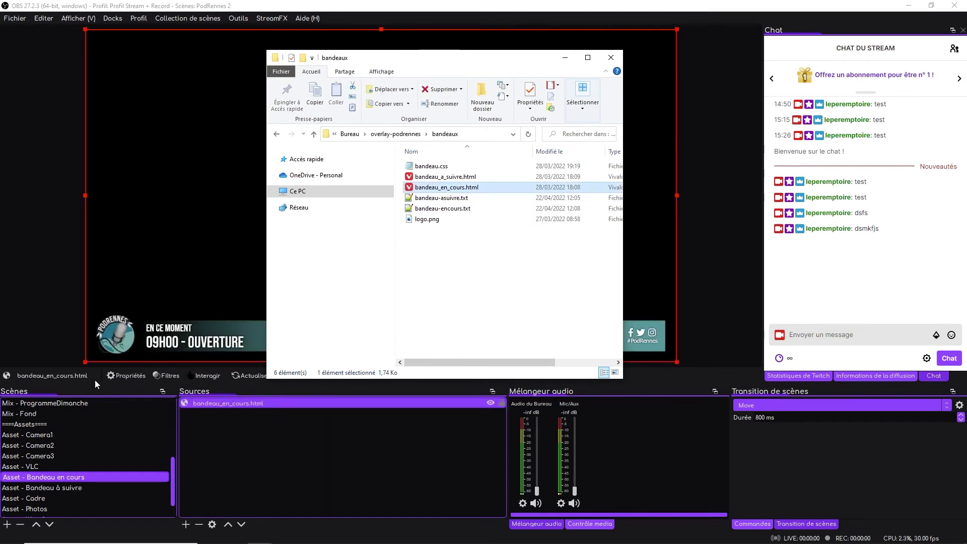
# Open bandeau_en_cours.html in Notepad++, examine its text-file parsing and auto-refresh scripts, and close the editor
pyautogui.rightClick(463, 187)
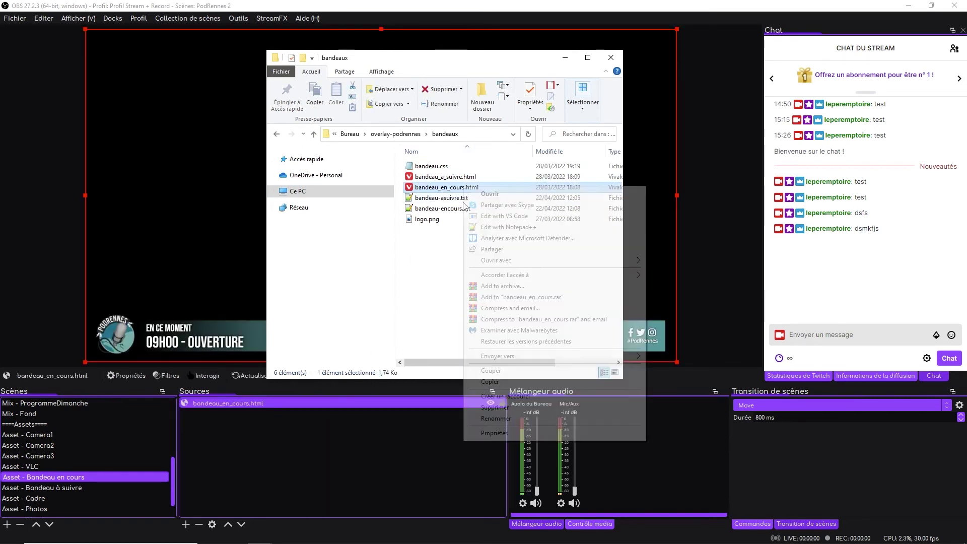
pyautogui.click(485, 228)
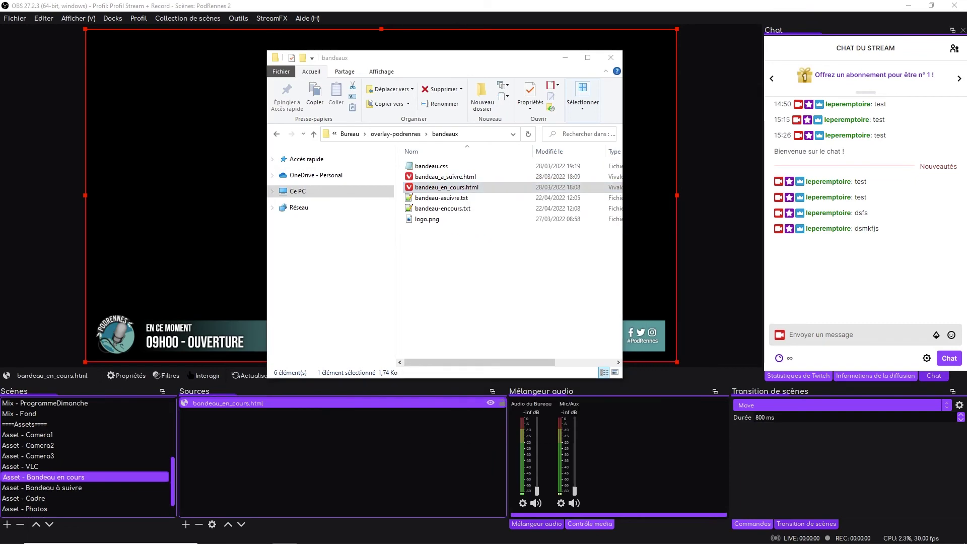
pyautogui.scroll(-13, 278, 211)
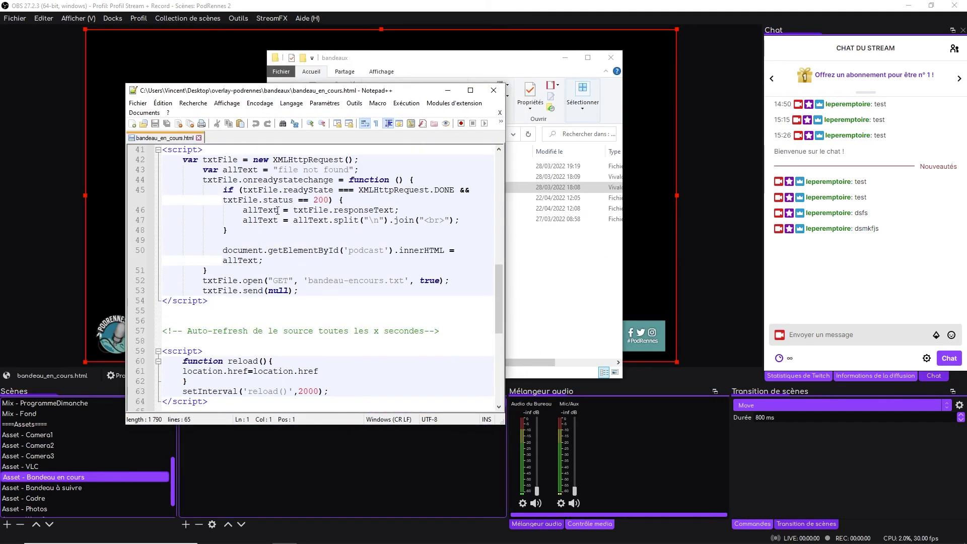
pyautogui.scroll(-5, 278, 211)
pyautogui.scroll(7, 208, 299)
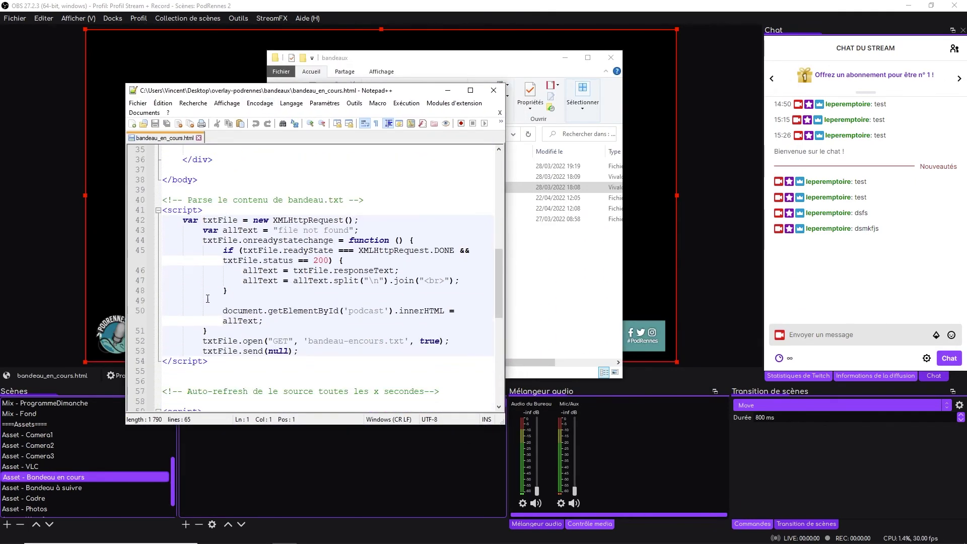
pyautogui.scroll(-2, 207, 299)
pyautogui.click(494, 90)
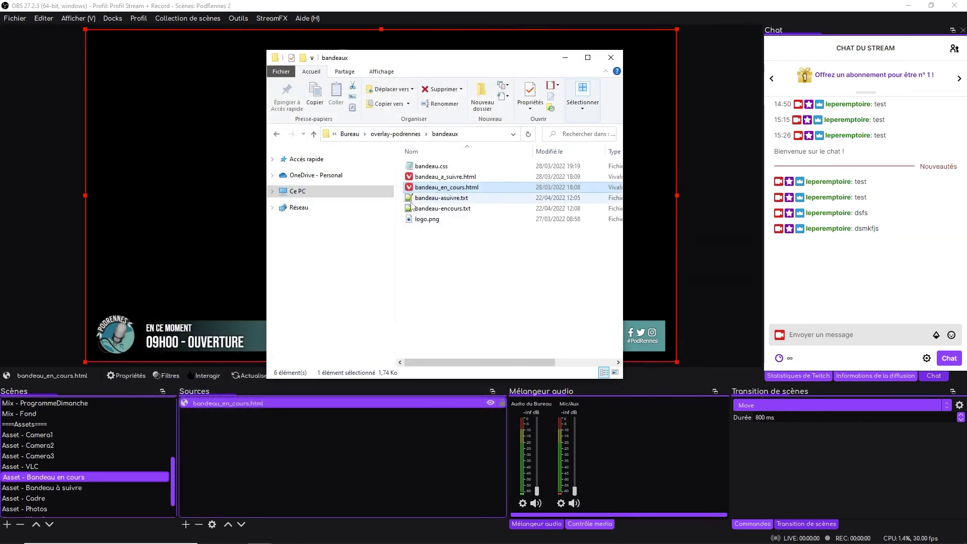
# Open bandeau-encours.txt in Notepad++, close the bandeaux folder and move the editor clear of the banner text in the OBS preview
pyautogui.doubleClick(453, 210)
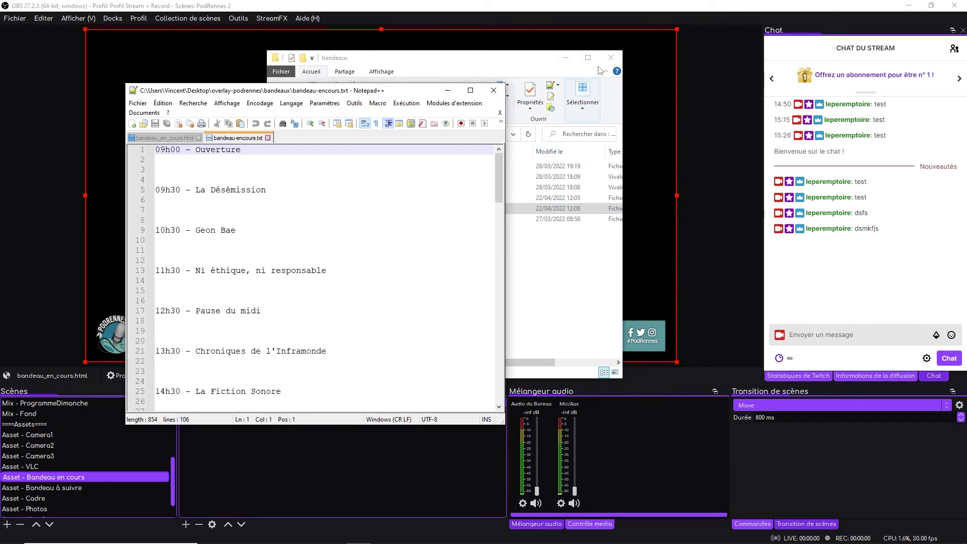
pyautogui.click(611, 58)
pyautogui.moveTo(330, 93); pyautogui.dragTo(623, 66)
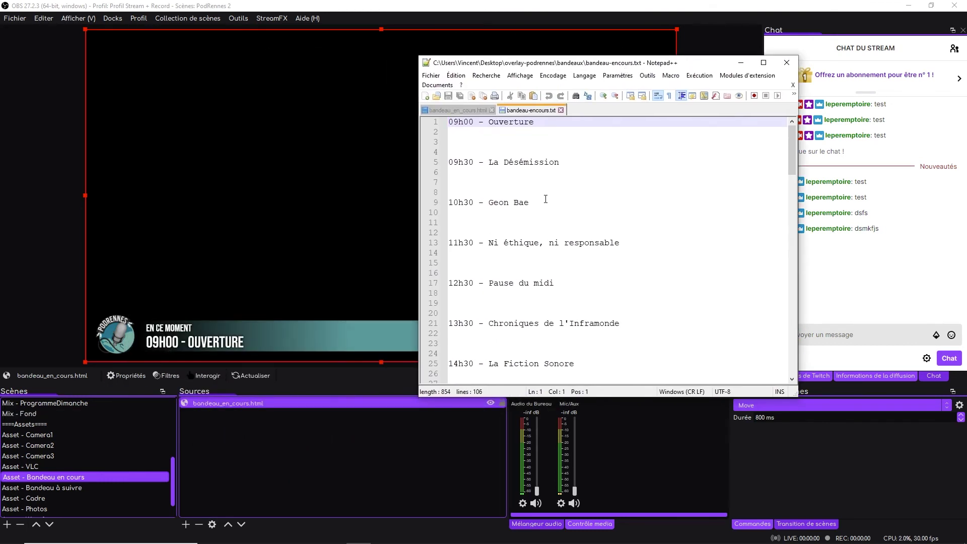
# Delete the 09h00, 09h30 and 10h30 entries with their blank lines from bandeau-encours.txt and save the file
pyautogui.moveTo(454, 246); pyautogui.dragTo(449, 122)
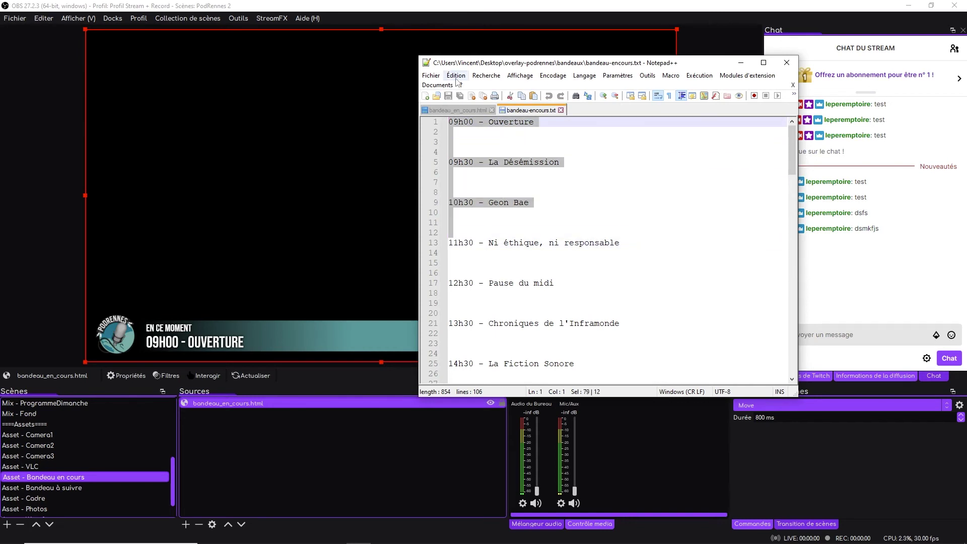
pyautogui.press('Delete')
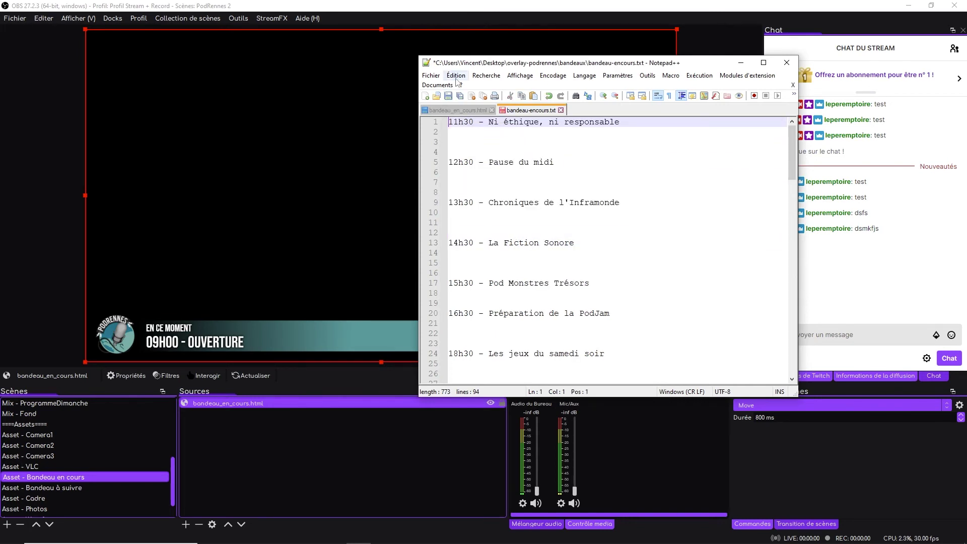
pyautogui.hotkey('ctrl', 's')
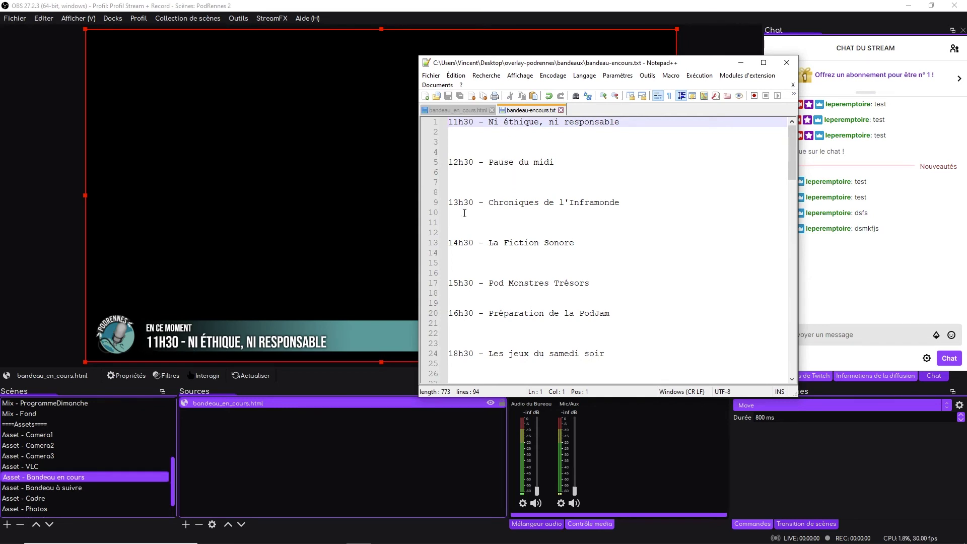
# Insert two extra blank lines below the 15h30 - Pod Monstres Trésors entry in bandeau-encours.txt
pyautogui.click(480, 294)
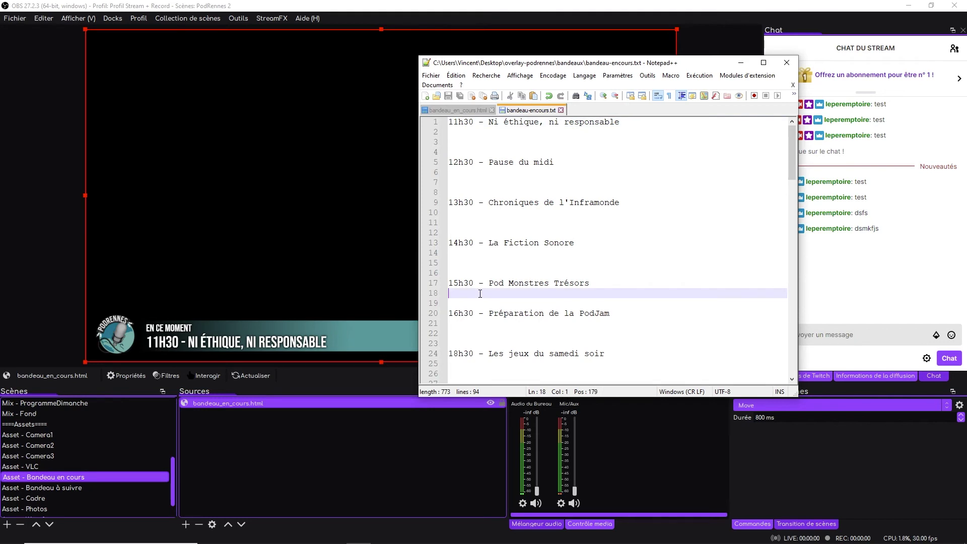
pyautogui.press('Return')
pyautogui.press('Return')
# Remove the 11h30 and 12h30 entries and their blank lines so bandeau-encours.txt starts at 13h30 - Chroniques de l'Inframonde, and save
pyautogui.moveTo(554, 162); pyautogui.dragTo(449, 122)
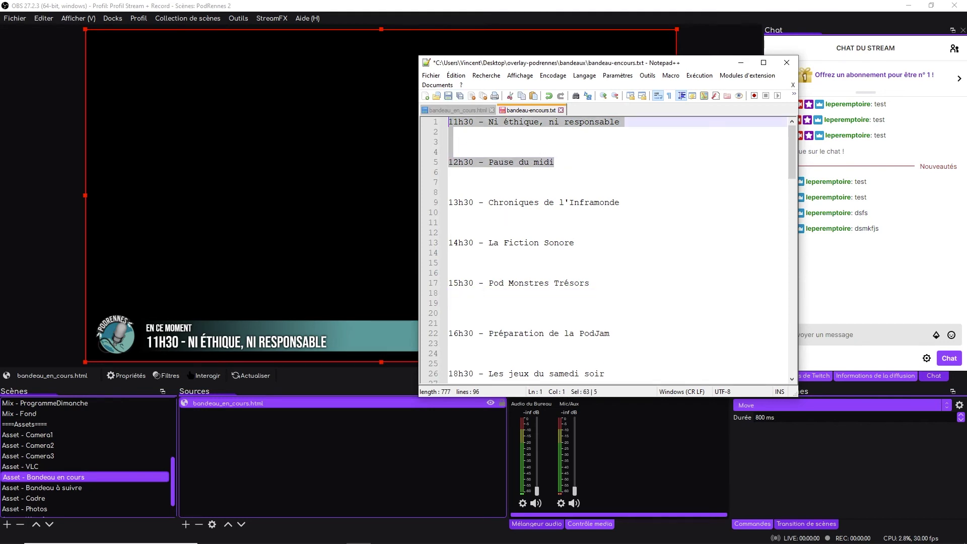
pyautogui.press('Delete')
pyautogui.press('Down')
pyautogui.press('Down')
pyautogui.press('Down')
pyautogui.press('Down')
pyautogui.press('BackSpace')
pyautogui.press('BackSpace')
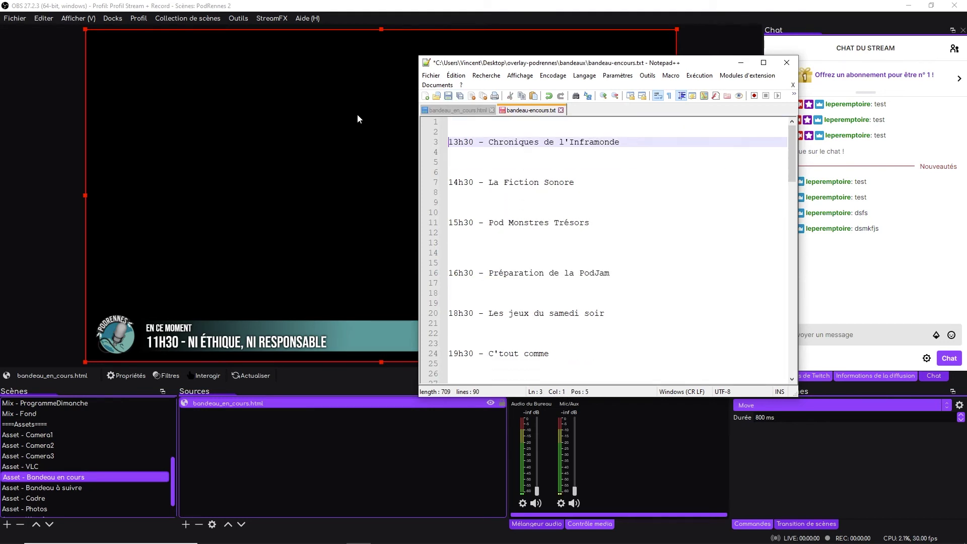
pyautogui.press('BackSpace')
pyautogui.press('BackSpace')
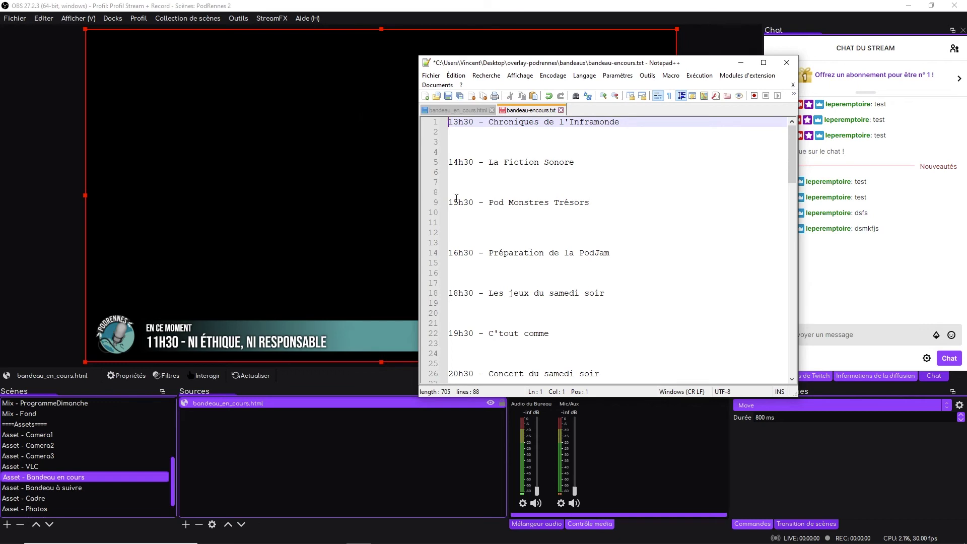
pyautogui.hotkey('ctrl', 's')
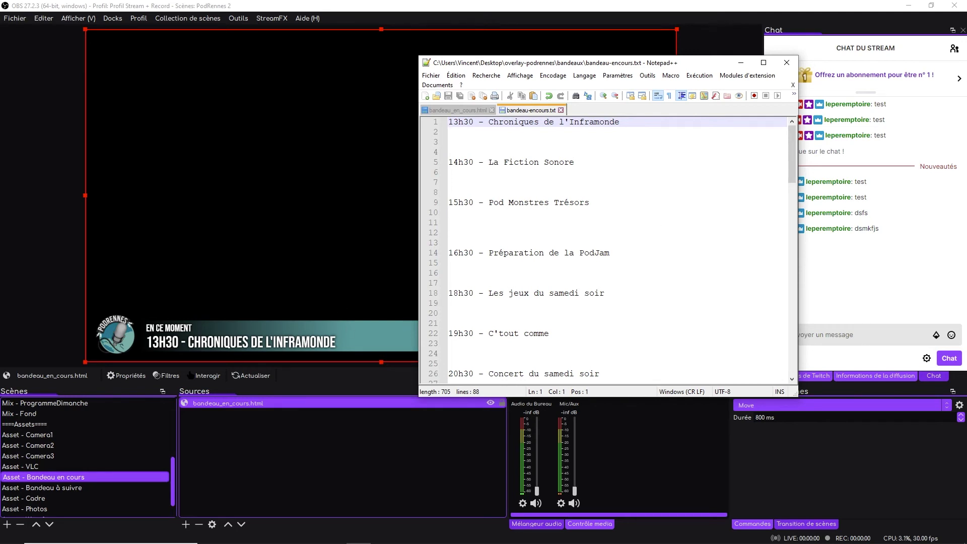
# Offset the bandeau_en_cours.html source in the OBS preview, including small nudges, and reset its transform
pyautogui.click(289, 467)
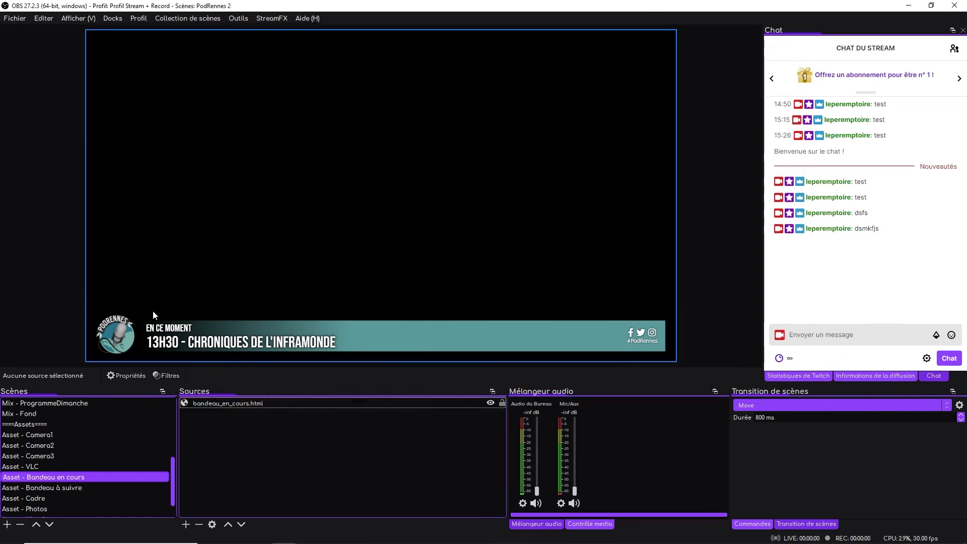
pyautogui.moveTo(201, 306); pyautogui.dragTo(310, 286)
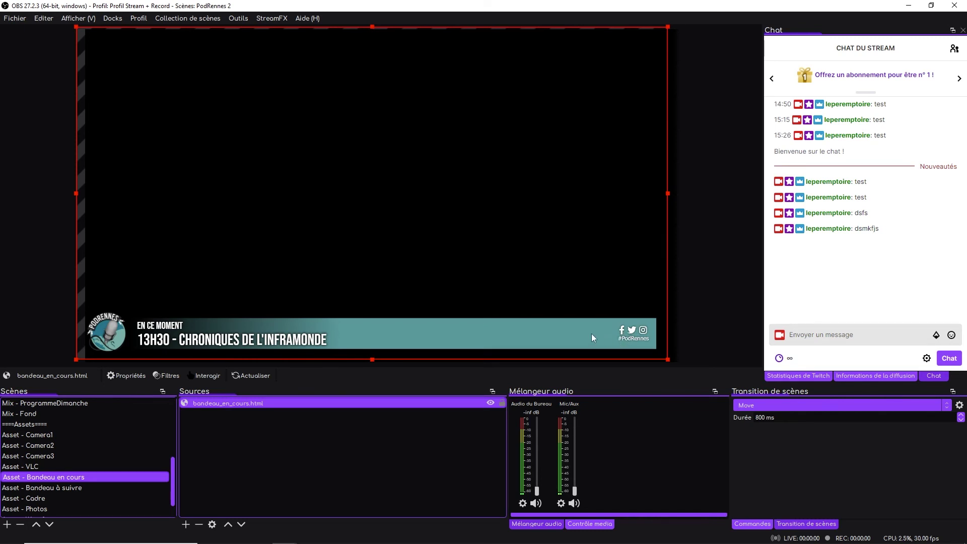
pyautogui.press('Right')
pyautogui.press('Right')
pyautogui.press('Right')
pyautogui.press('Right')
pyautogui.press('Right')
pyautogui.press('Right')
pyautogui.press('Right')
pyautogui.press('Right')
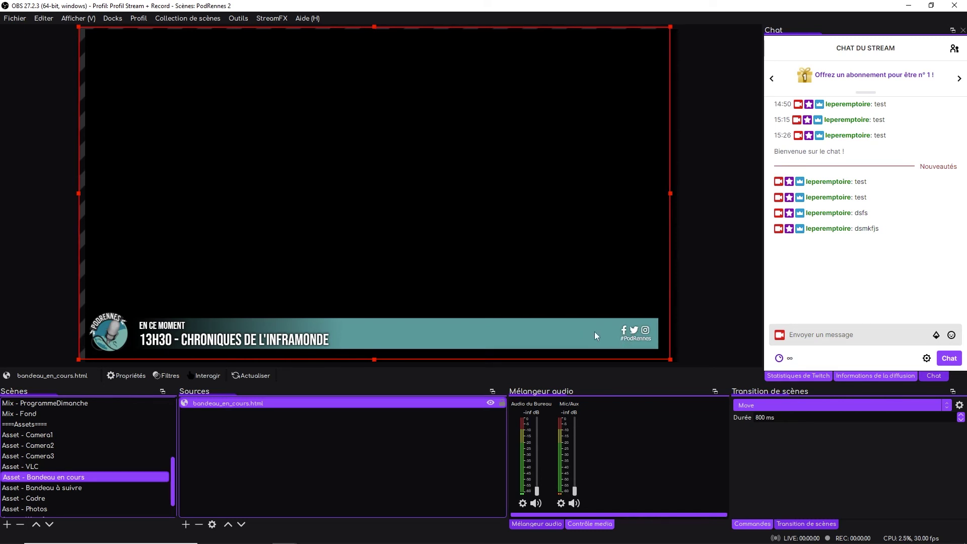
pyautogui.press('Up')
pyautogui.press('Up')
pyautogui.press('Up')
pyautogui.press('Up')
pyautogui.press('Up')
pyautogui.press('Up')
pyautogui.press('Up')
pyautogui.press('Up')
pyautogui.press('Up')
pyautogui.press('Up')
pyautogui.press('Left')
pyautogui.press('Left')
pyautogui.press('Left')
pyautogui.hotkey('ctrl', 'r')
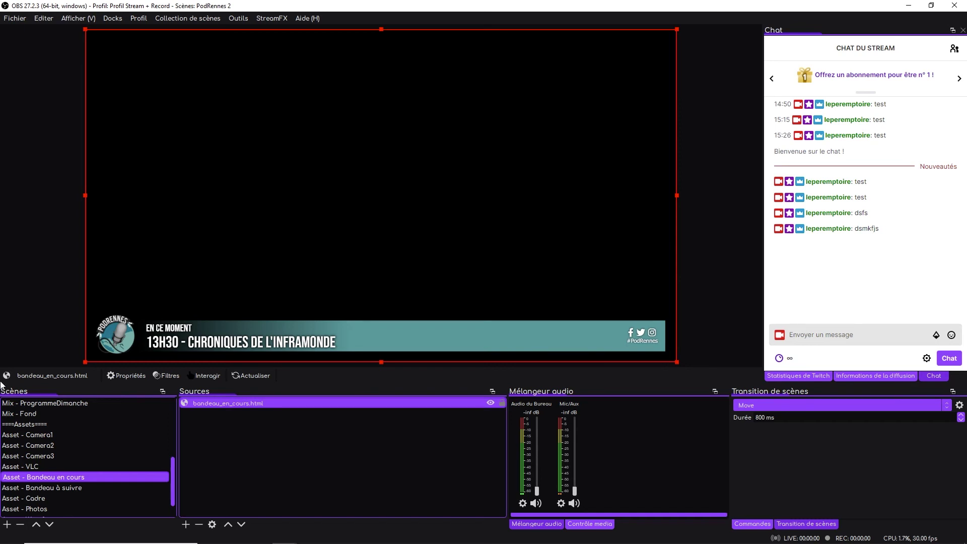
# Show the Asset - Photos scene and view the properties of its Source de couleur without changing them
pyautogui.click(71, 508)
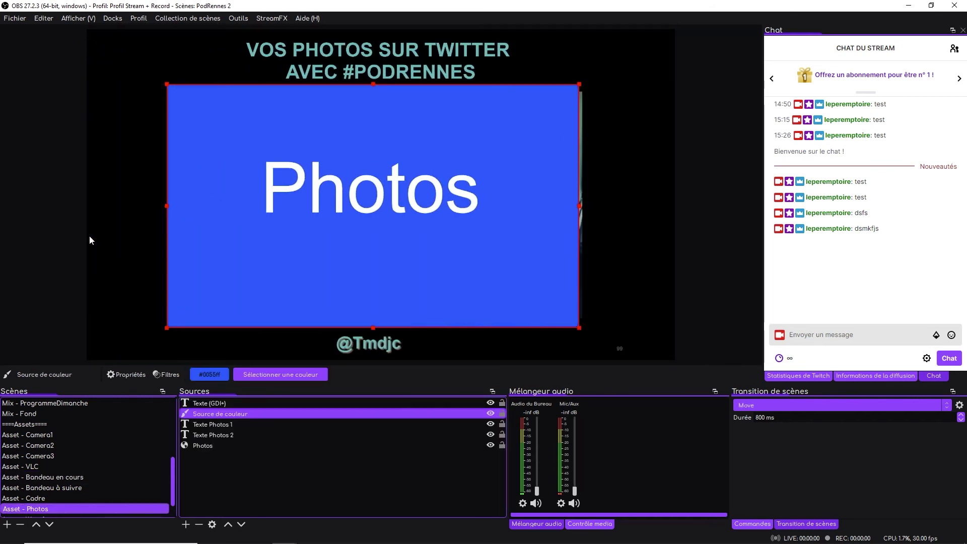
pyautogui.doubleClick(247, 412)
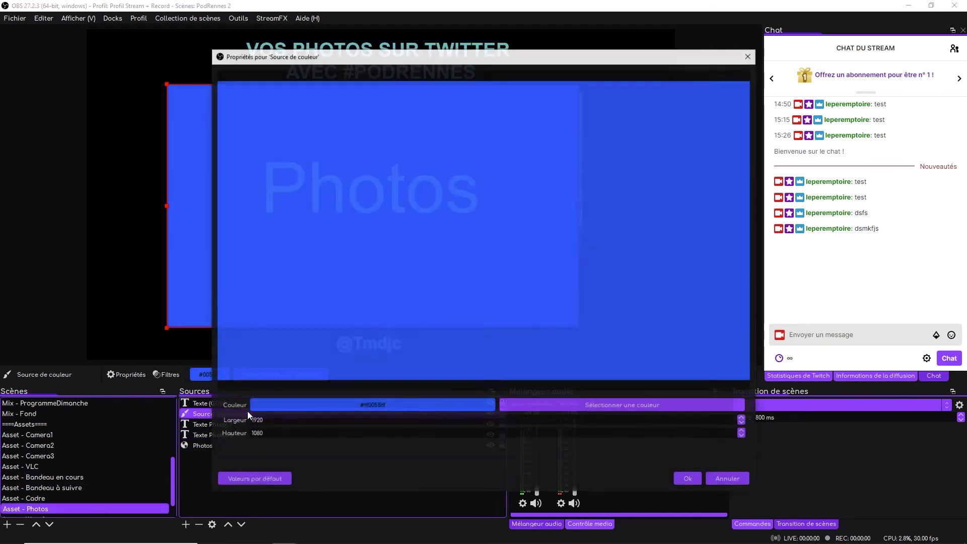
pyautogui.click(718, 477)
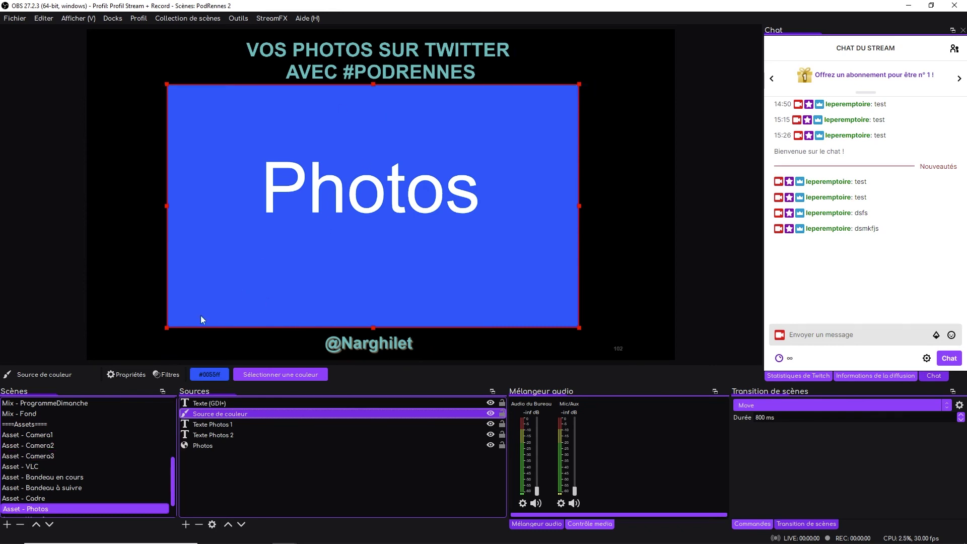
# Show the Début scene and hide its Asset - Photos source
pyautogui.scroll(5, 95, 416)
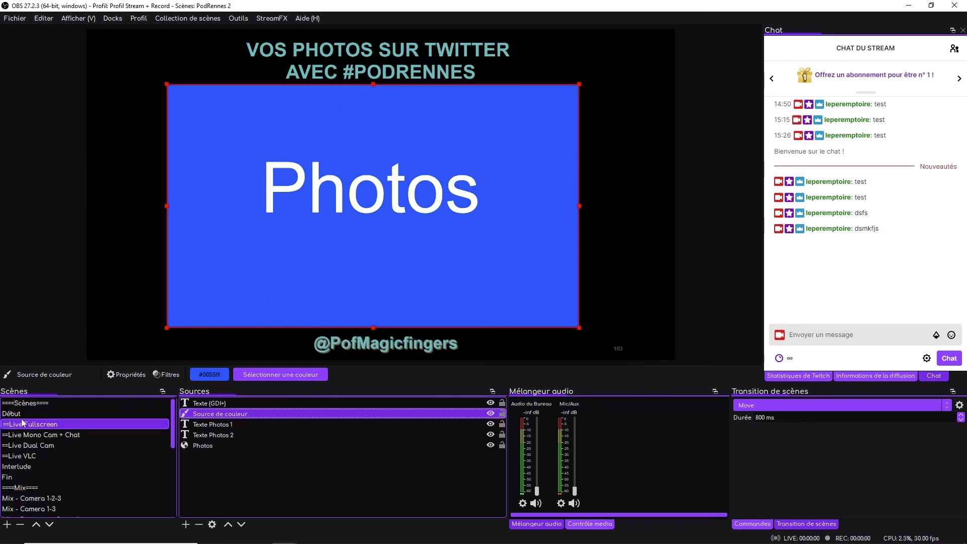
pyautogui.click(94, 416)
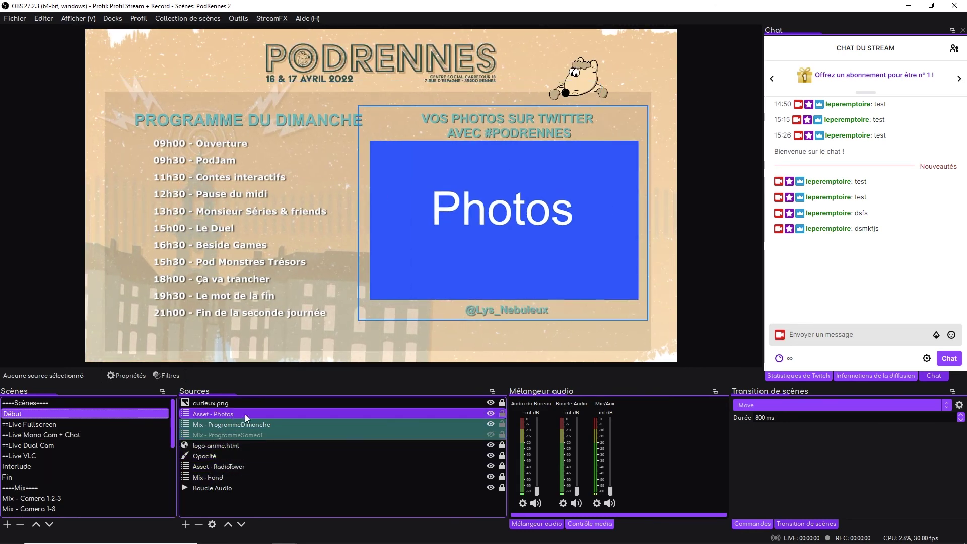
pyautogui.click(492, 414)
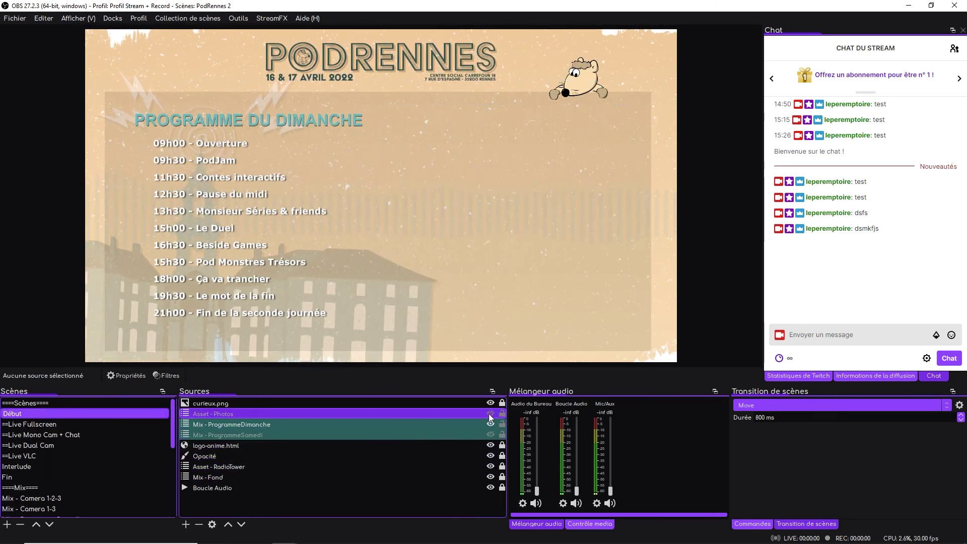
pyautogui.click(491, 414)
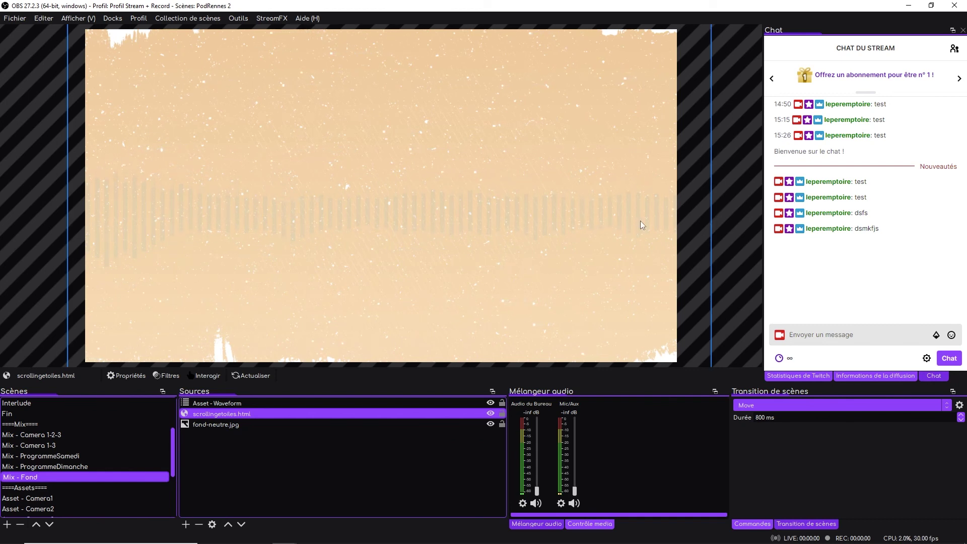
# Temporarily hide fond-neutre.jpg in the Mix - Fond scene to examine the stars and waveform layers, and show it again
pyautogui.click(490, 423)
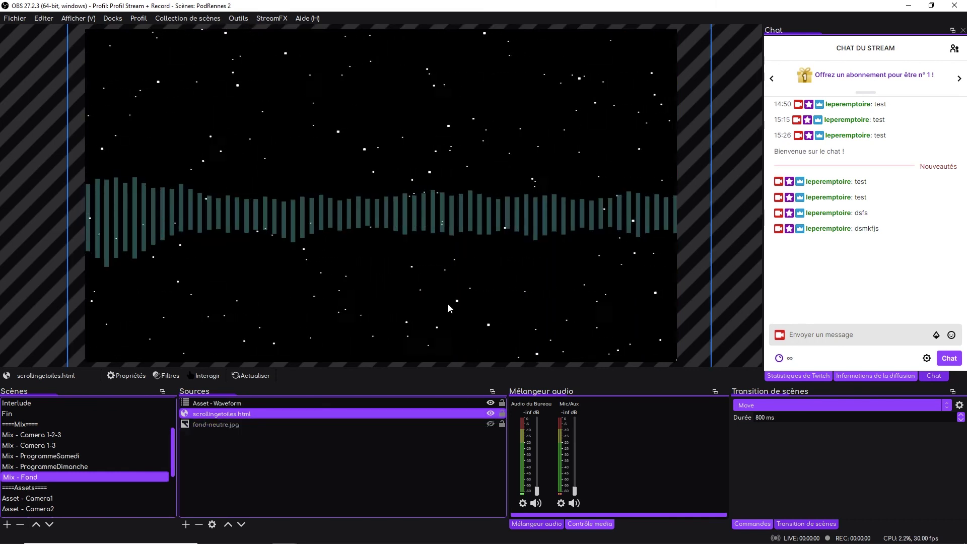
pyautogui.keyDown('ctrl'); pyautogui.click(498, 425); pyautogui.keyUp('ctrl')
pyautogui.click(490, 424)
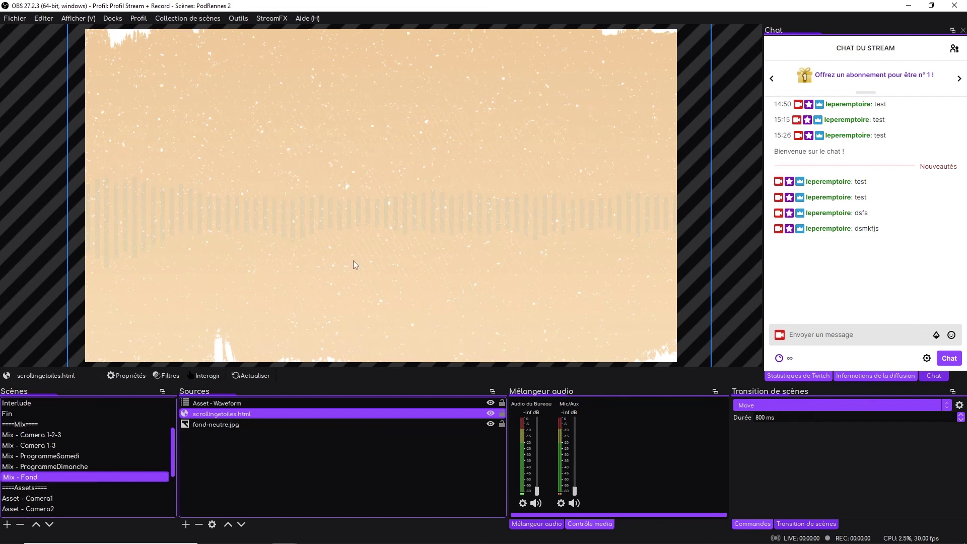
# Show the Début, Interlude, Live Mono Cam + Chat and Live Dual Cam scenes in turn, ending on Live Mono Cam + Chat
pyautogui.scroll(2, 25, 418)
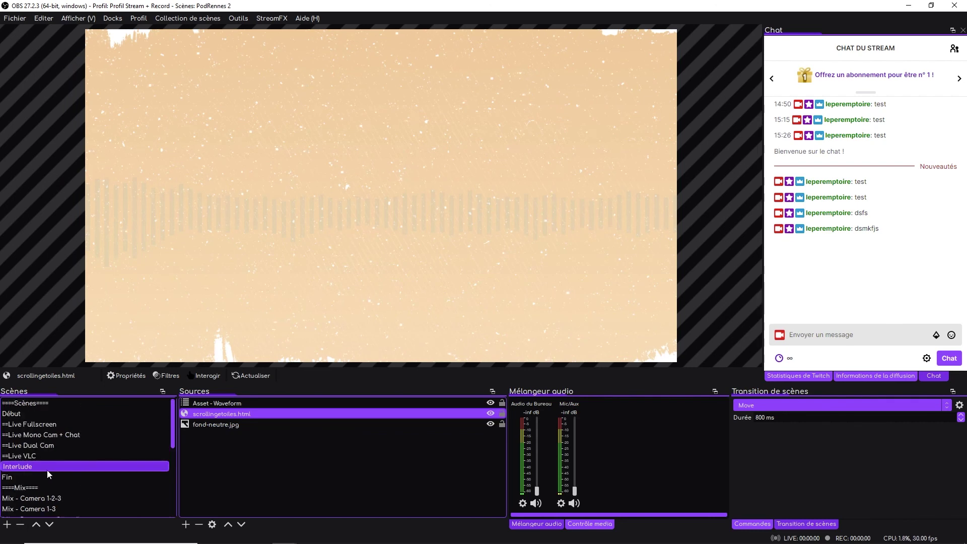
pyautogui.click(25, 418)
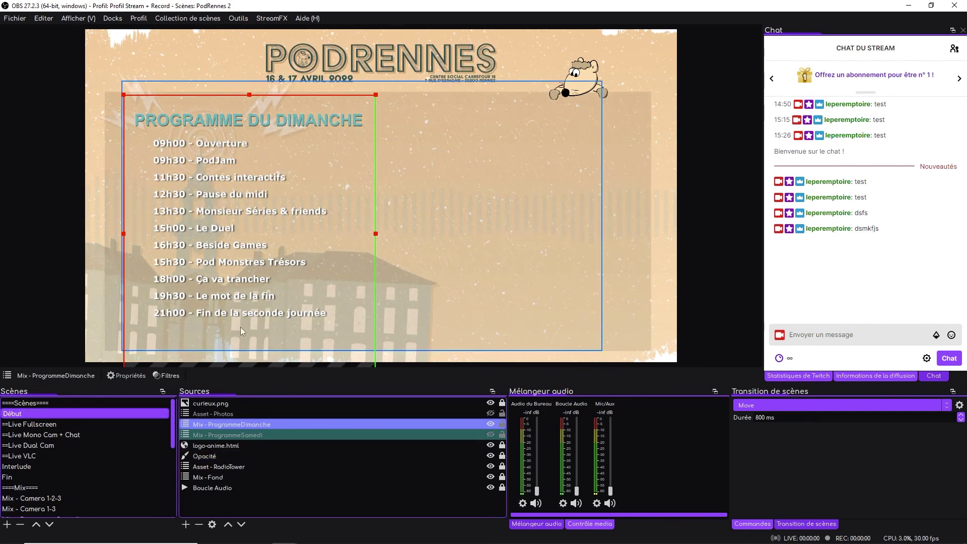
pyautogui.click(24, 467)
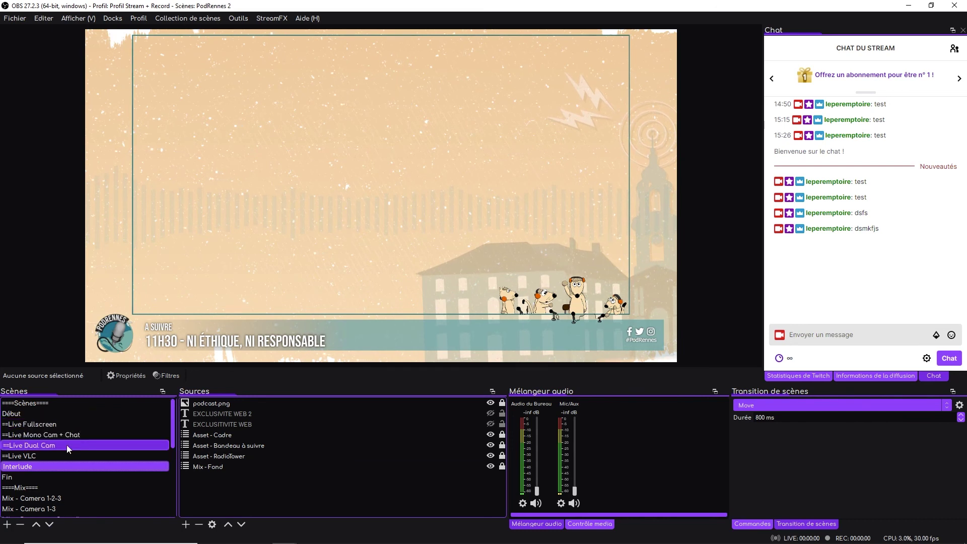
pyautogui.click(48, 438)
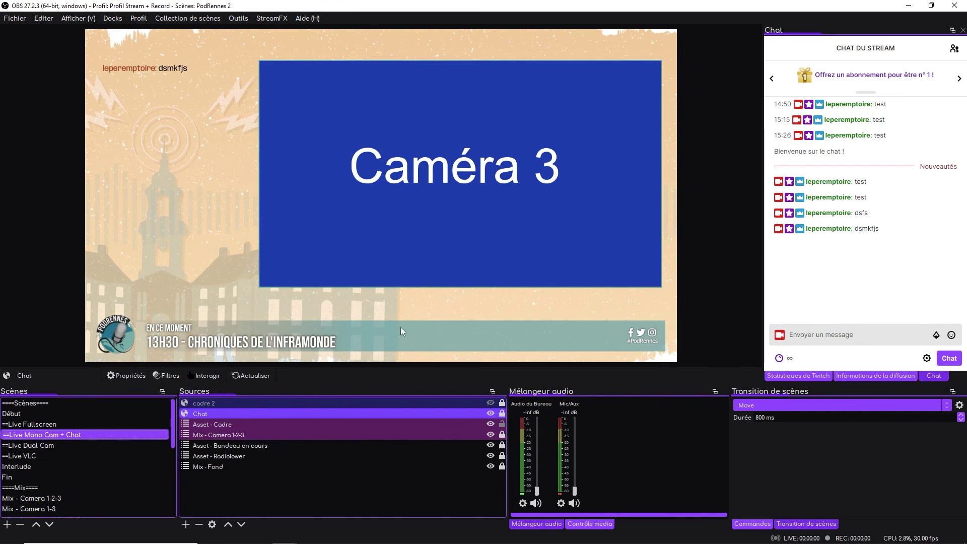
pyautogui.click(30, 446)
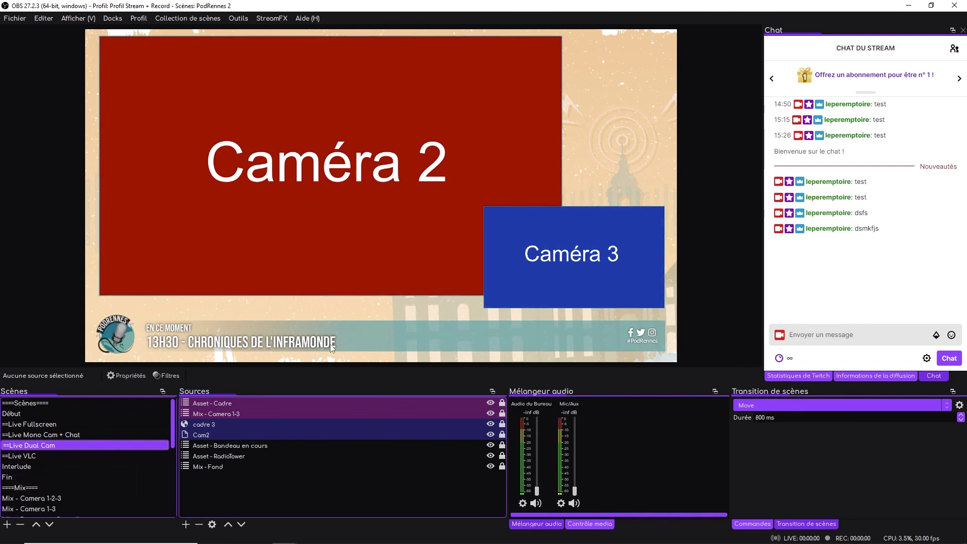
pyautogui.click(69, 439)
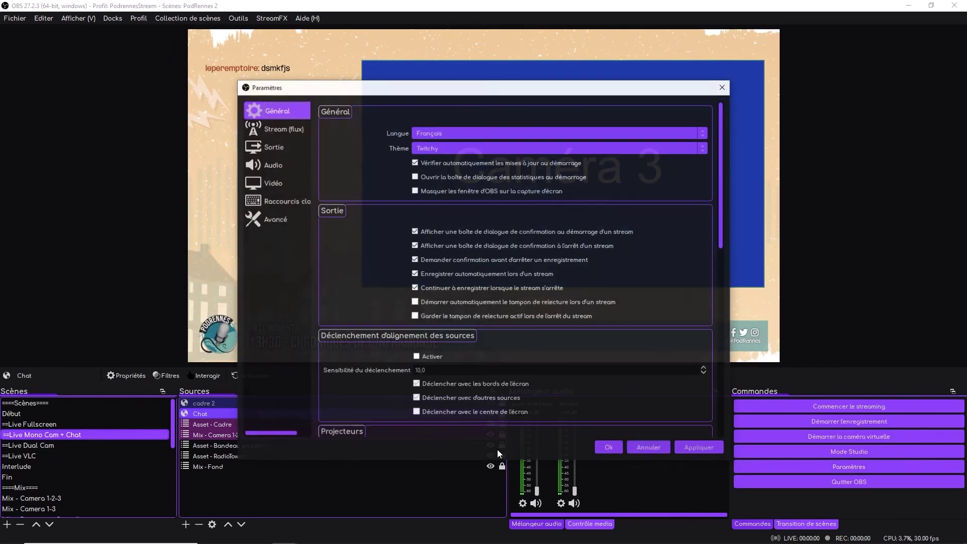
# Examine the streaming output settings and the global audio device settings of the PodrennesStream profile
pyautogui.click(262, 146)
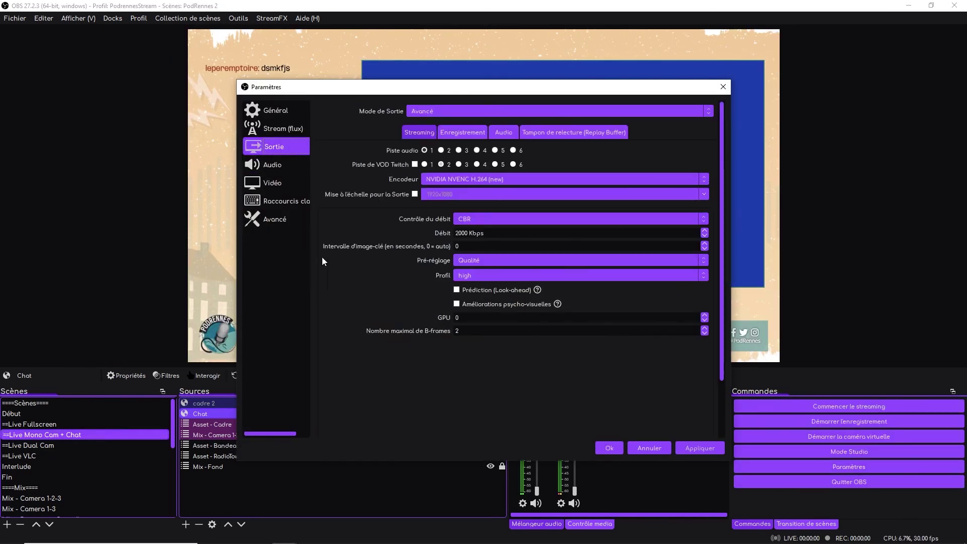
pyautogui.click(275, 183)
pyautogui.click(272, 165)
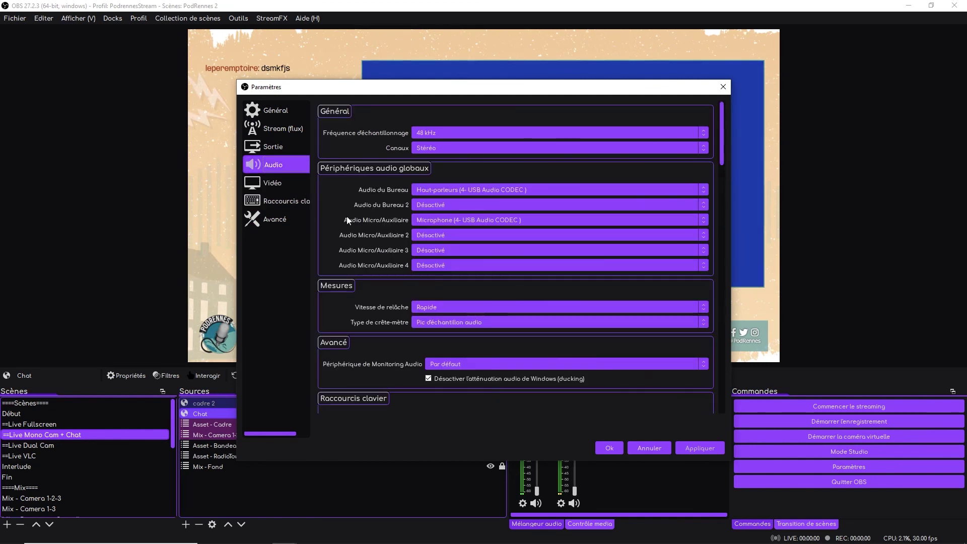
# Set the video downscale filter to Bicubique (mise à l'échelle avec netteté accentuée, 16 échantillons)
pyautogui.click(258, 187)
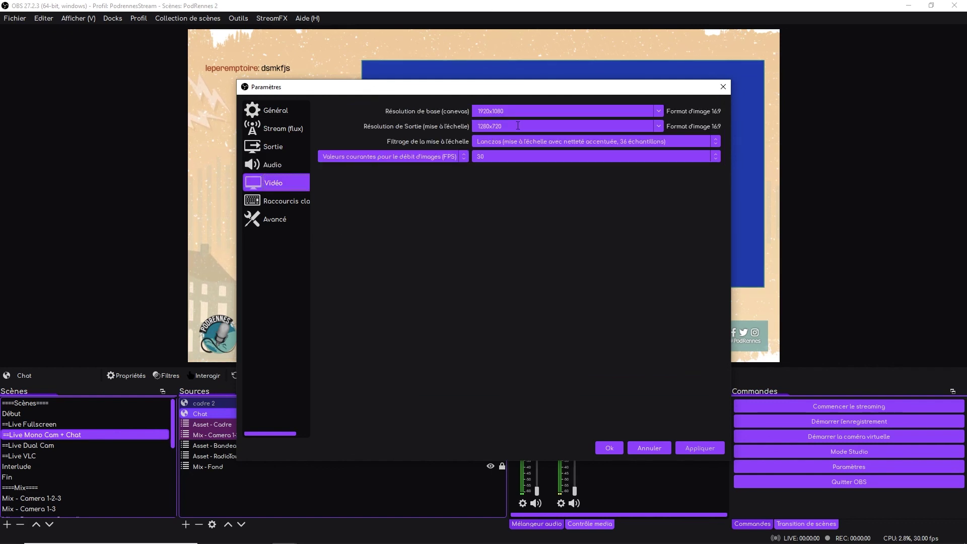
pyautogui.click(496, 142)
pyautogui.click(500, 170)
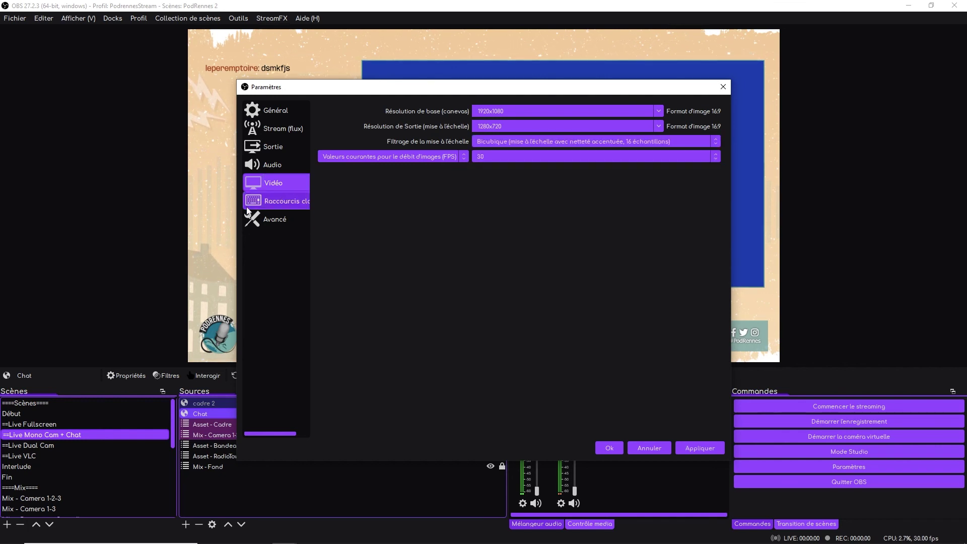
# Review the streaming and recording output settings, apply the pending settings change and close the settings
pyautogui.click(261, 146)
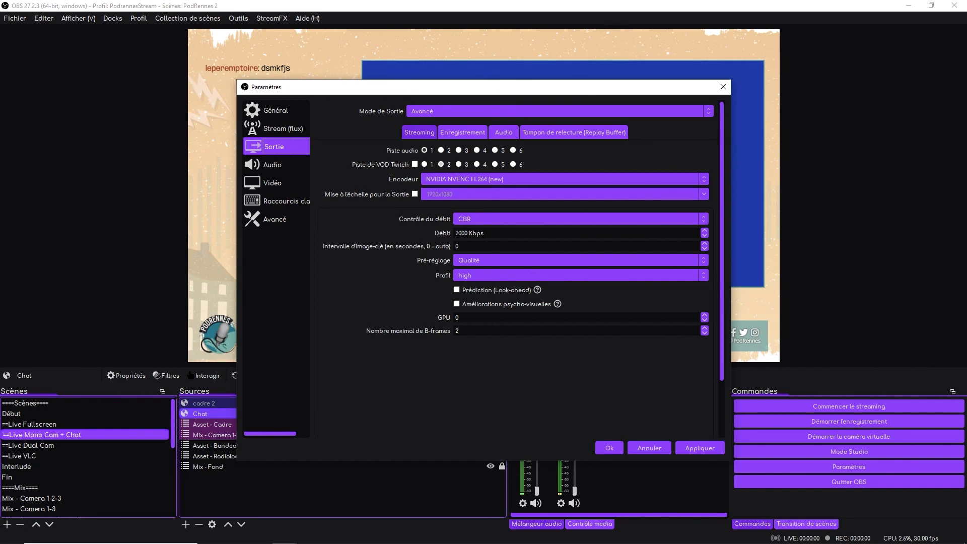
pyautogui.click(459, 133)
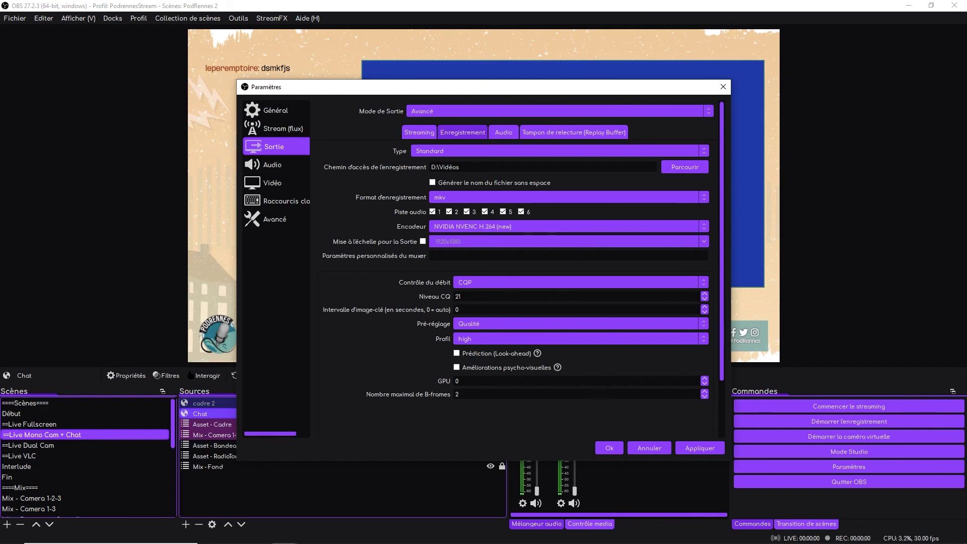
pyautogui.click(693, 452)
pyautogui.click(608, 449)
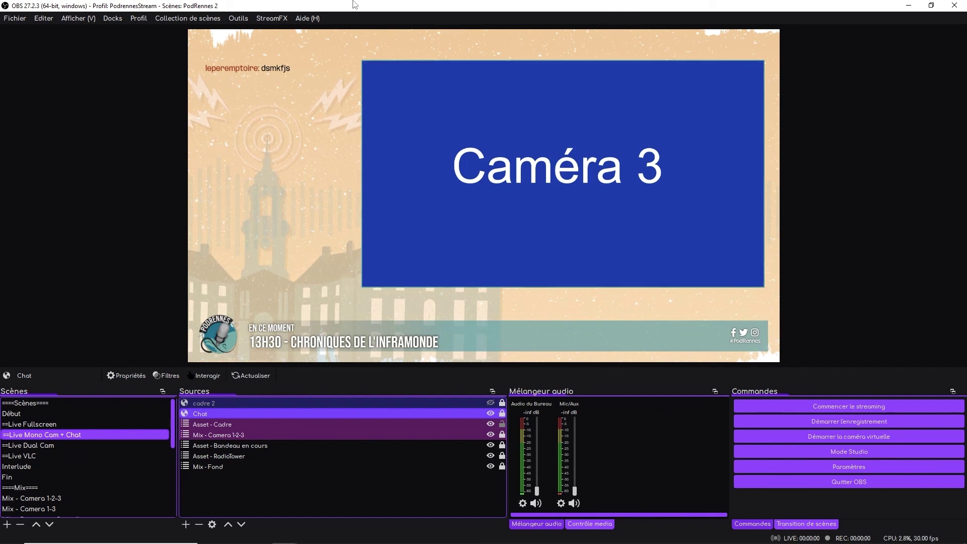
# View the list of scene collections and show the contents of the overlay-podrennes folder in File Explorer
pyautogui.click(195, 18)
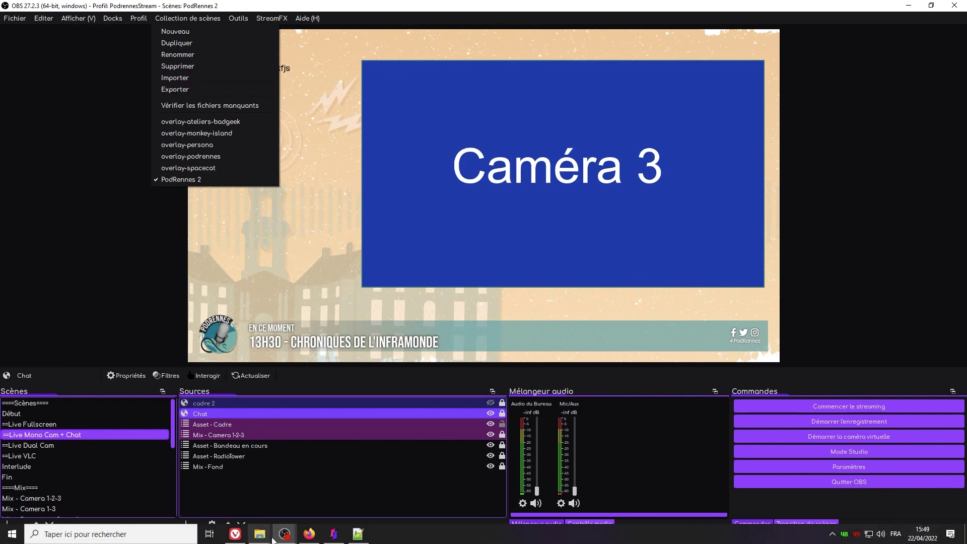
pyautogui.click(261, 537)
pyautogui.click(221, 484)
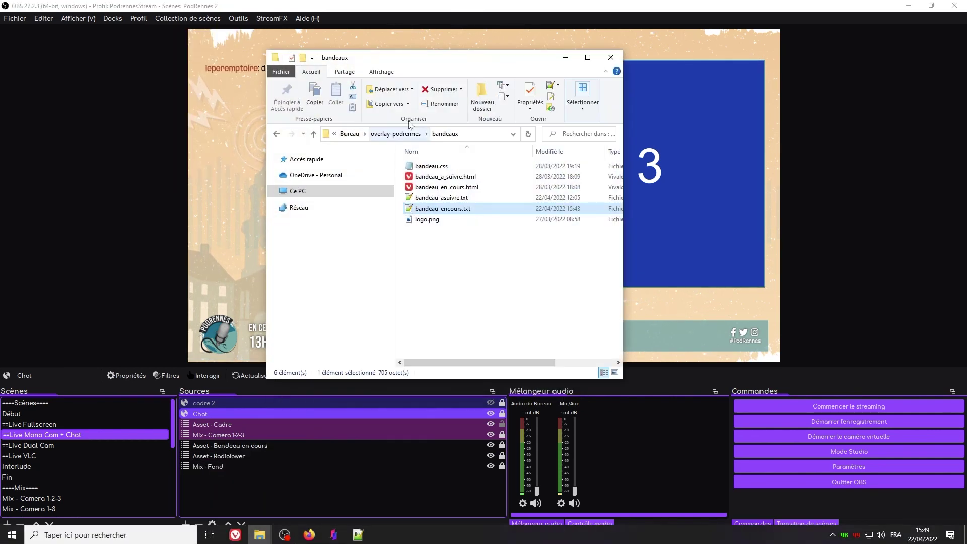
pyautogui.click(388, 134)
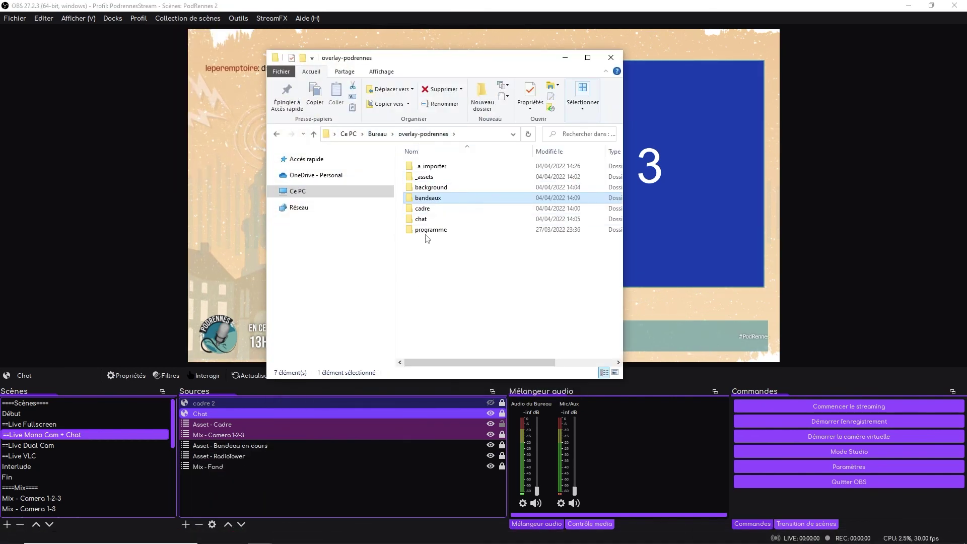
# Return to OBS and switch to the Fin scene
pyautogui.click(79, 270)
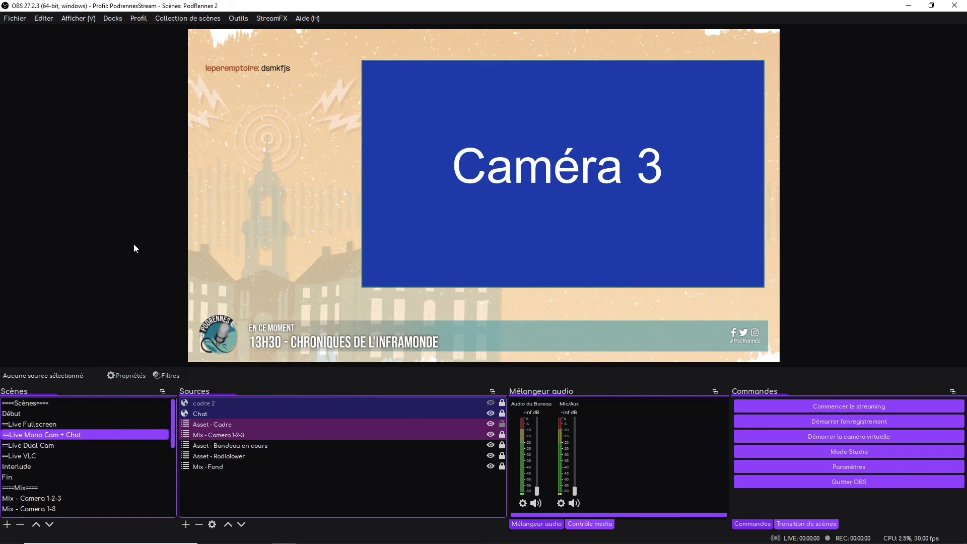
pyautogui.press('F5')
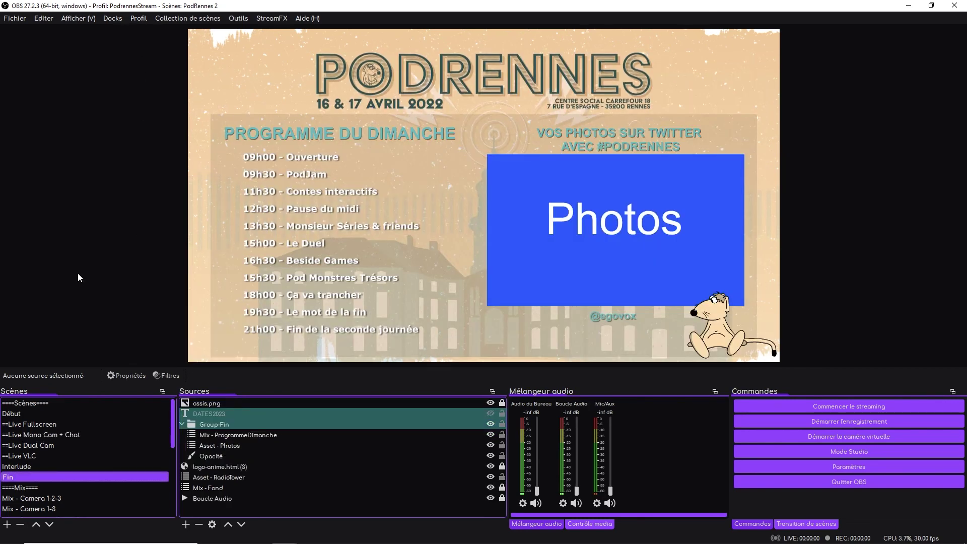